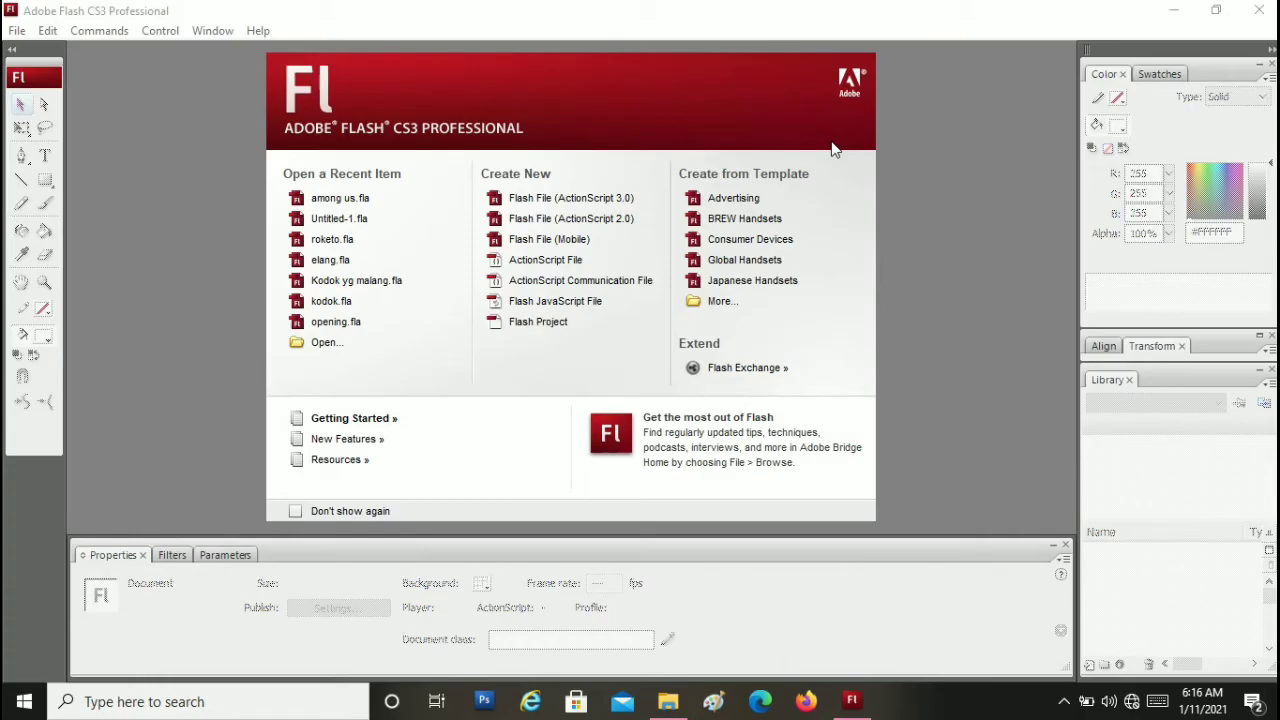
Switch to File Explorer and look over the jalanan, kerangka and roda images in the mobil folder
left_click(686, 706)
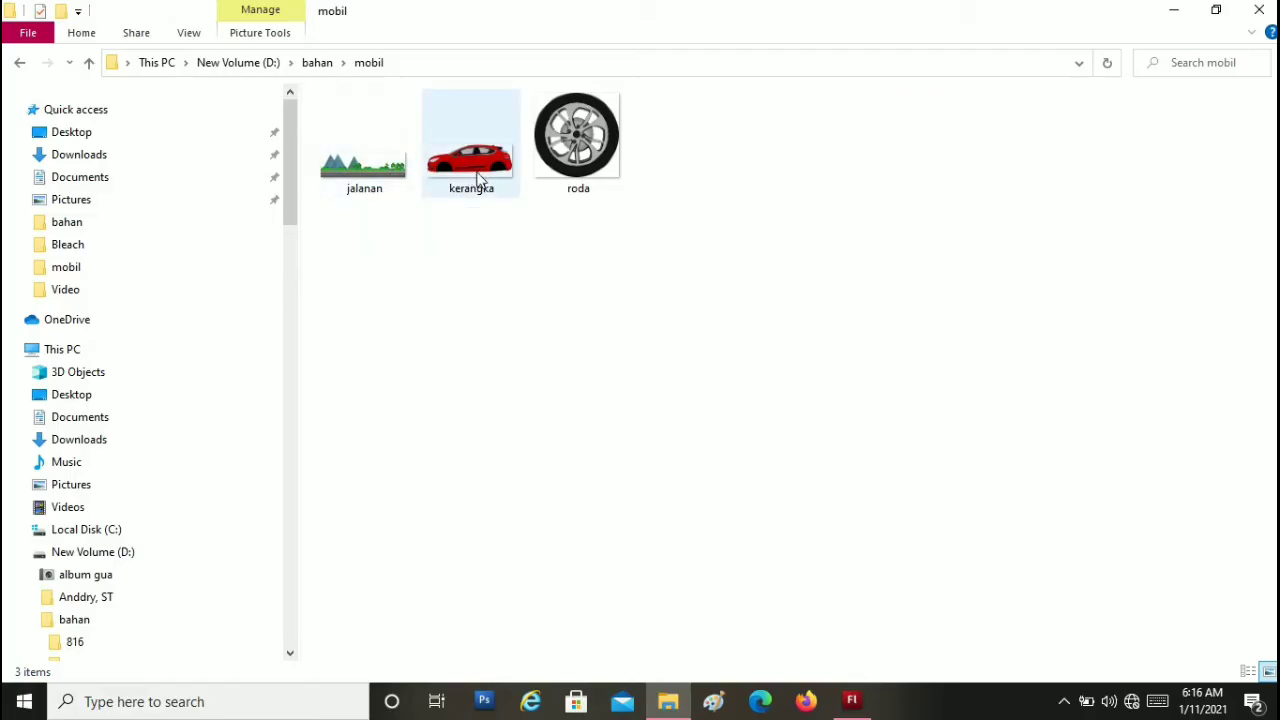
left_click(598, 190)
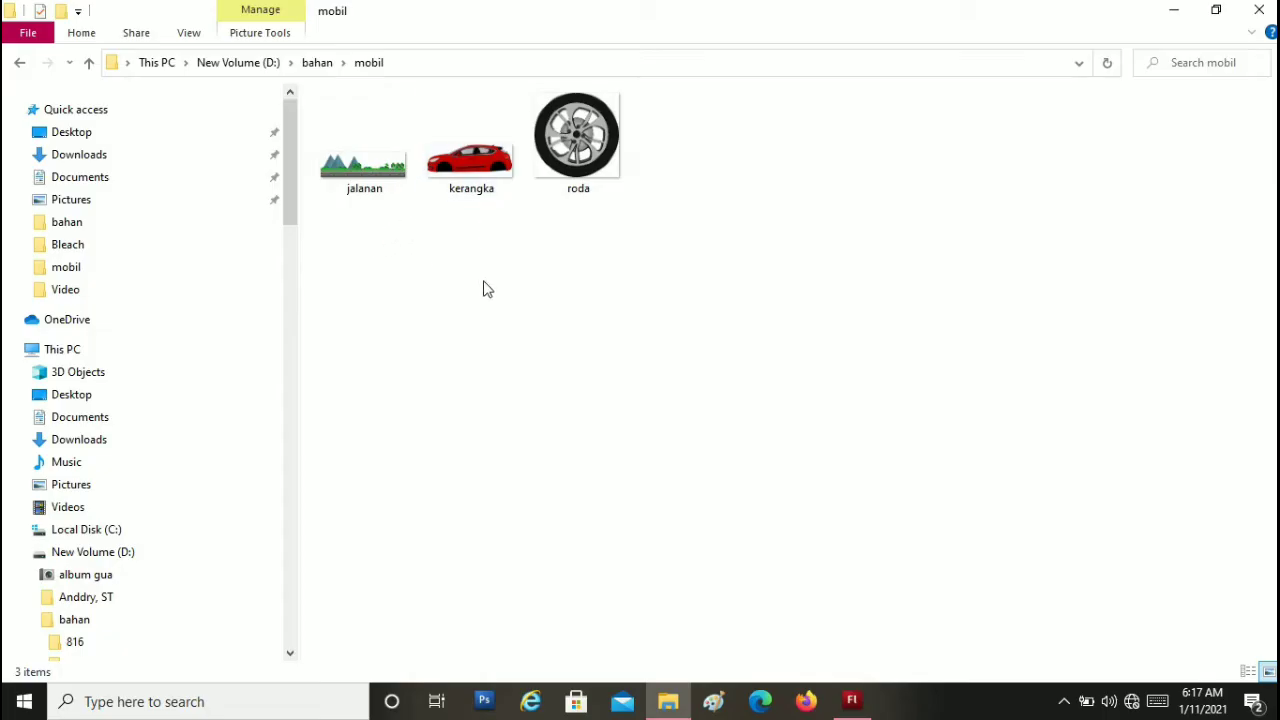
Switch to Adobe Flash and create a new Flash File (ActionScript 2.0)
mouse_move(856, 706)
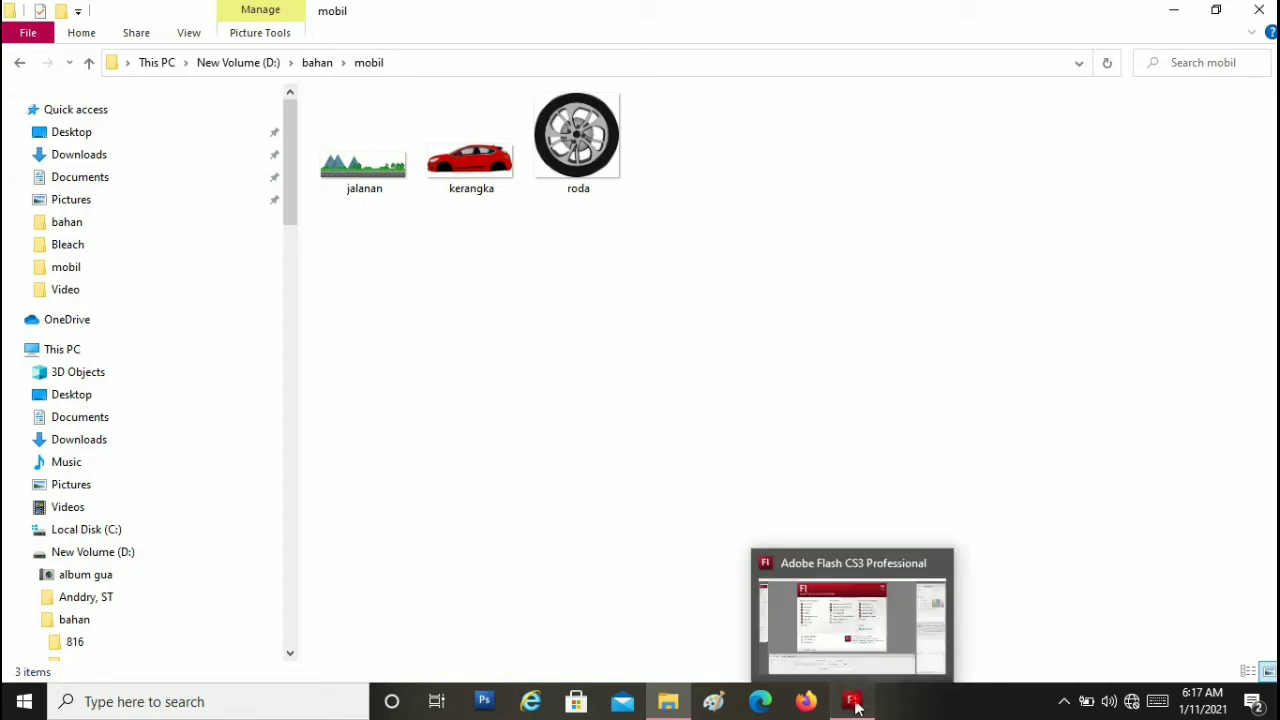
left_click(853, 704)
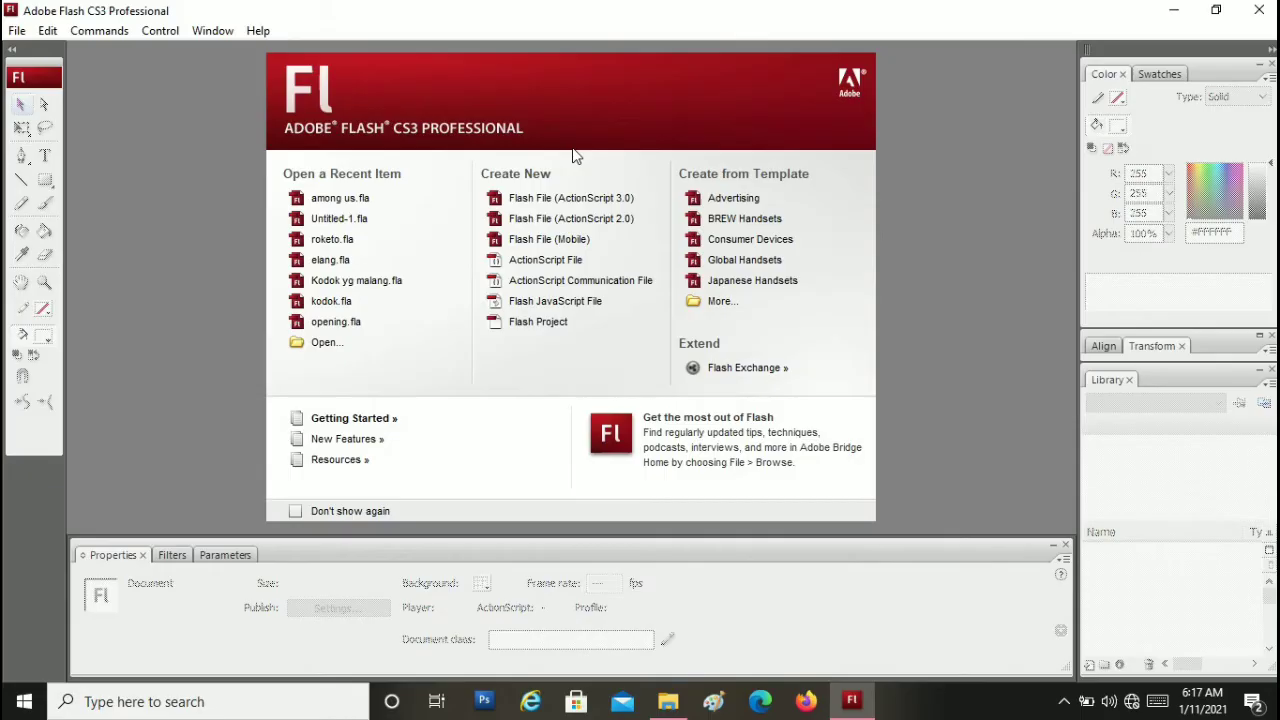
left_click(597, 226)
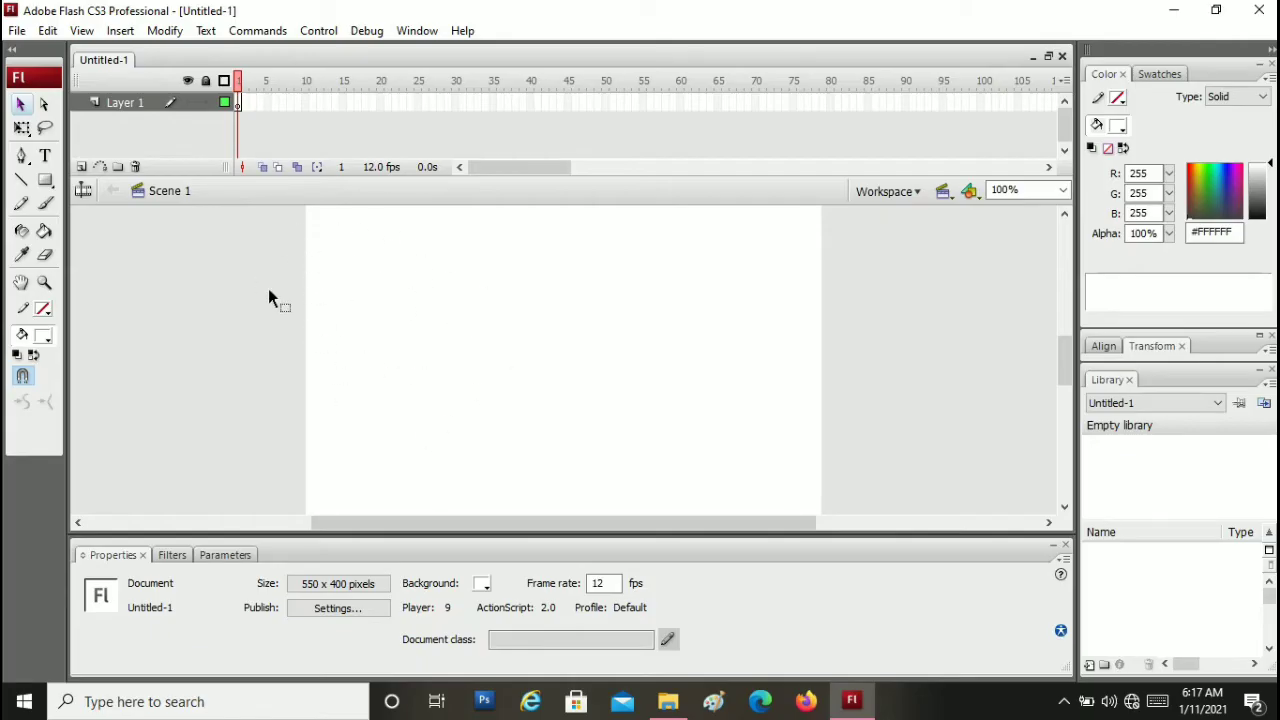
Rename Layer 1 as langit
double_click(126, 103)
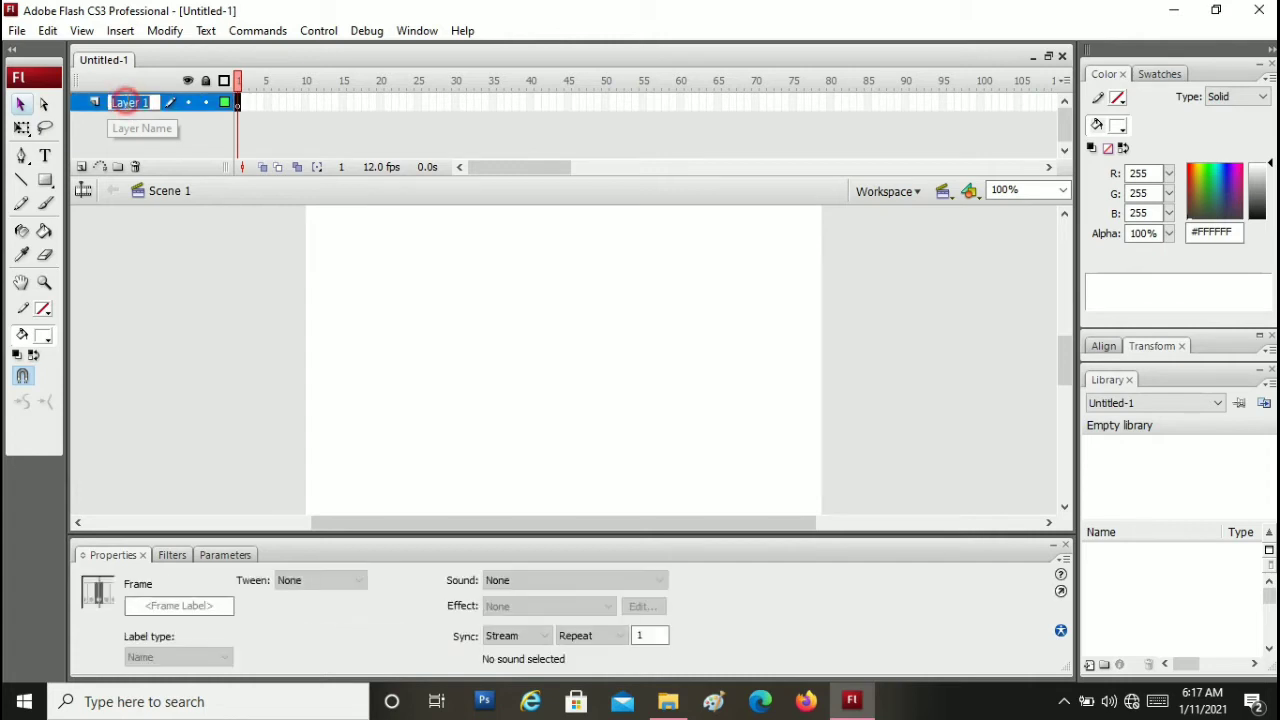
key("BackSpace")
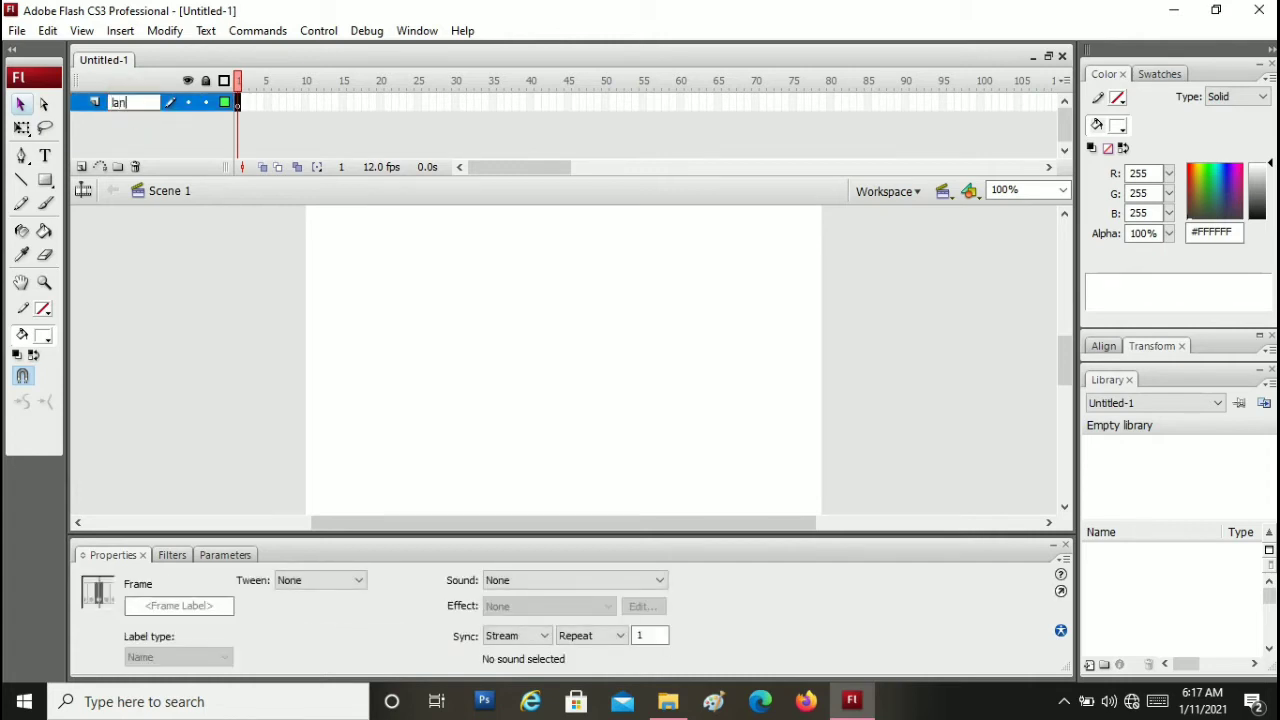
type("langit")
Draw a strokeless rectangle about 199 × 145 pixels on the stage, filled with a linear gradient from #0099CC to white
left_click_drag(1065, 378, 1065, 368)
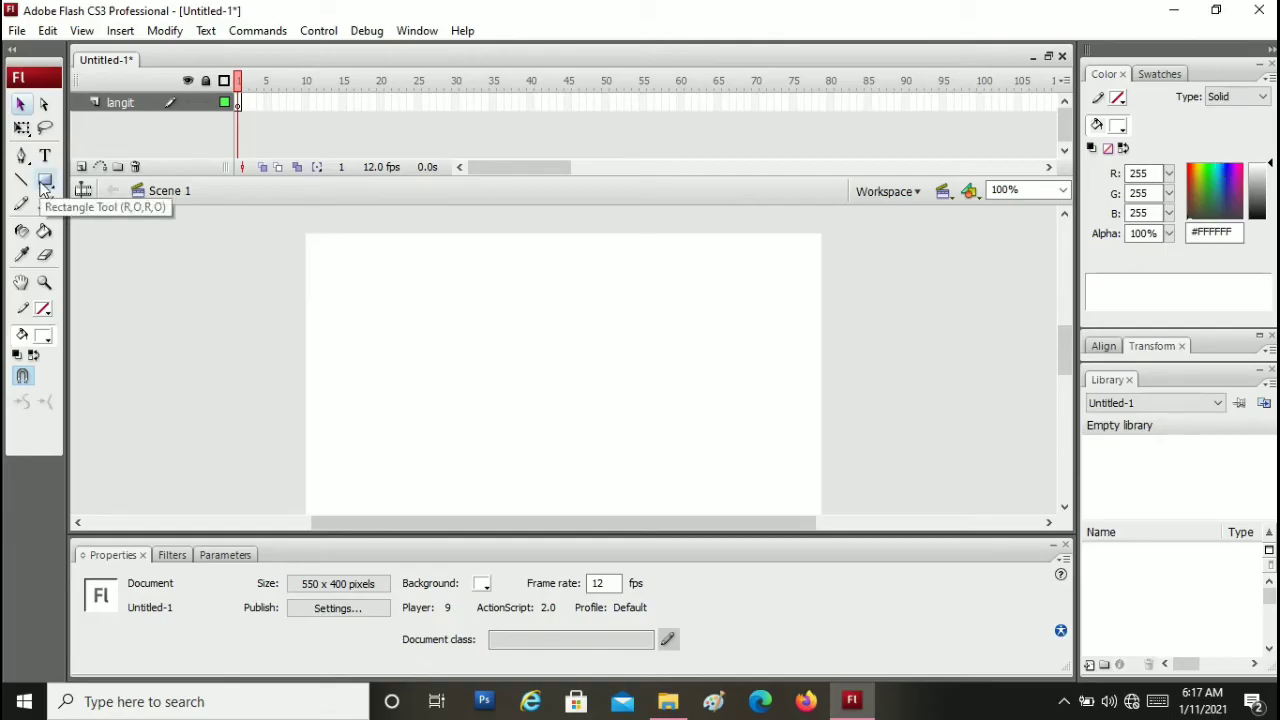
left_click_drag(41, 186, 87, 207)
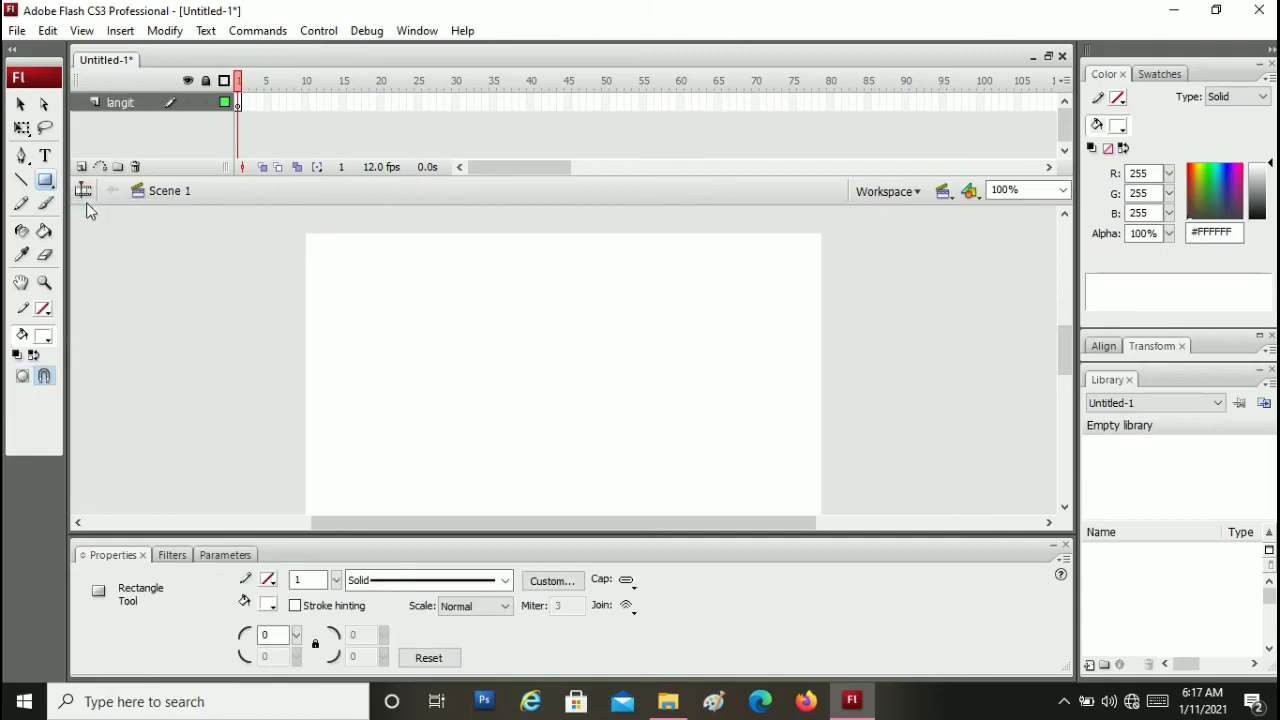
left_click(45, 310)
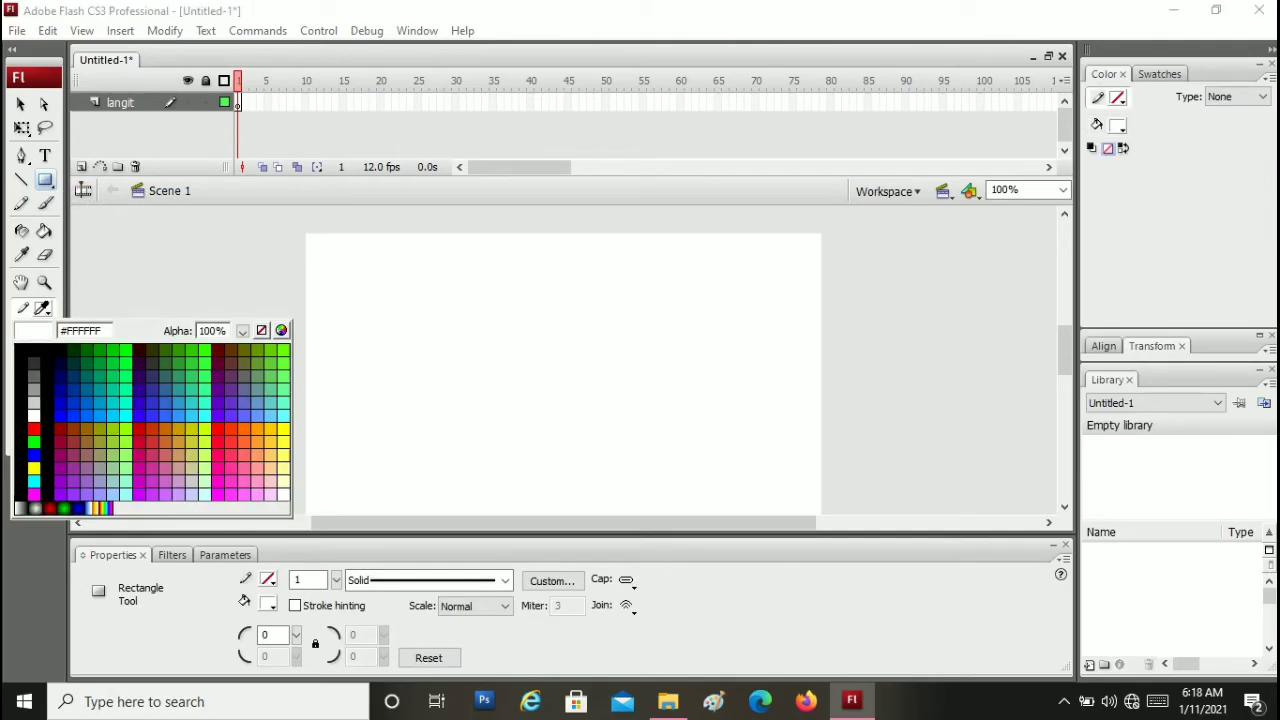
left_click(263, 331)
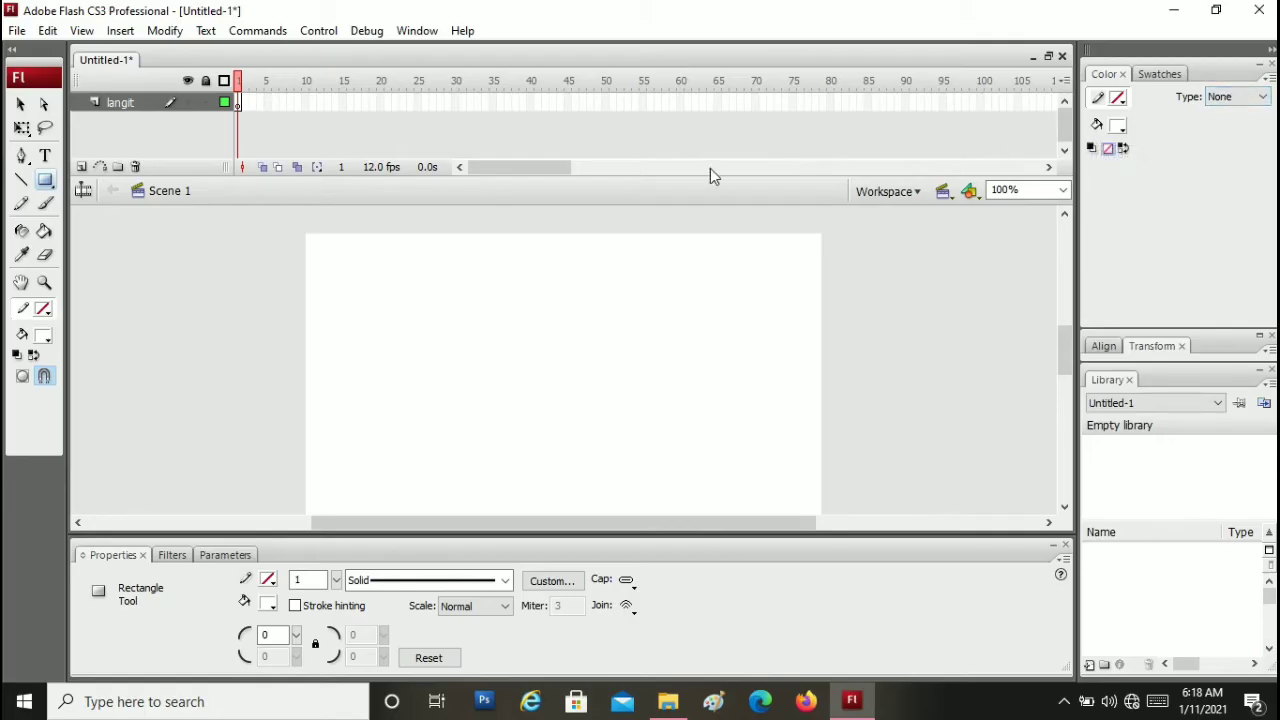
left_click(21, 336)
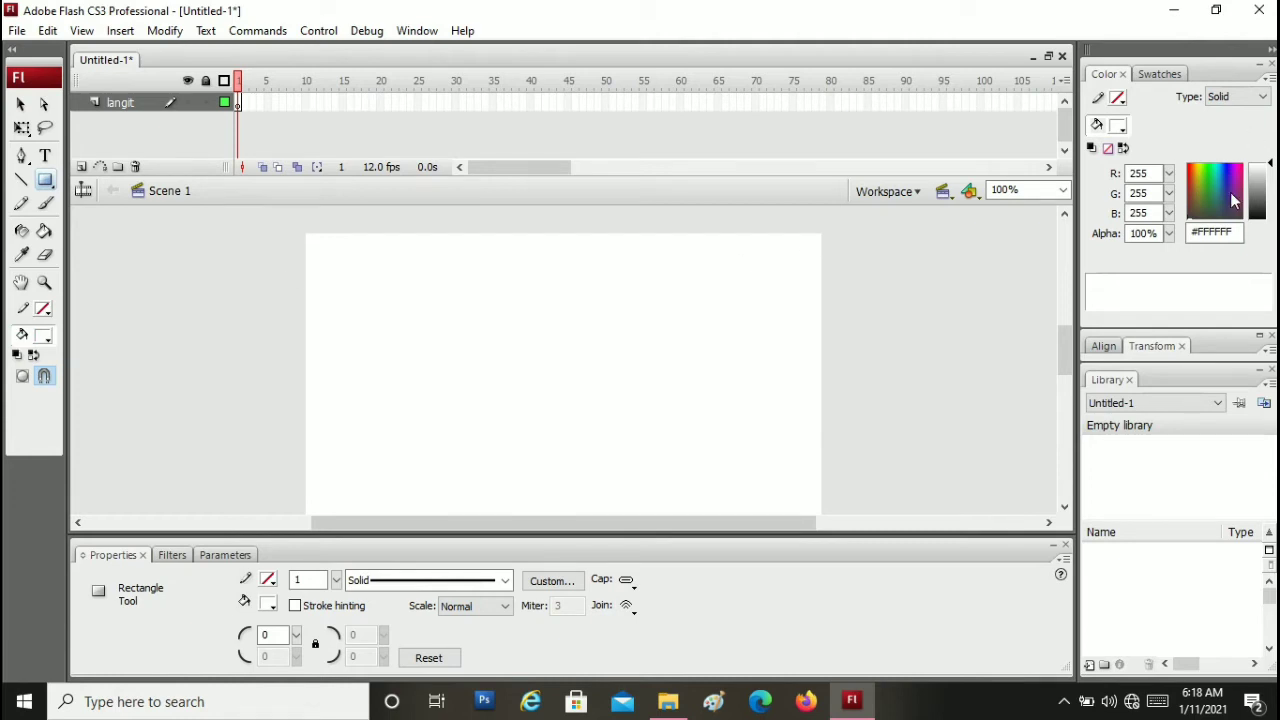
left_click(1238, 96)
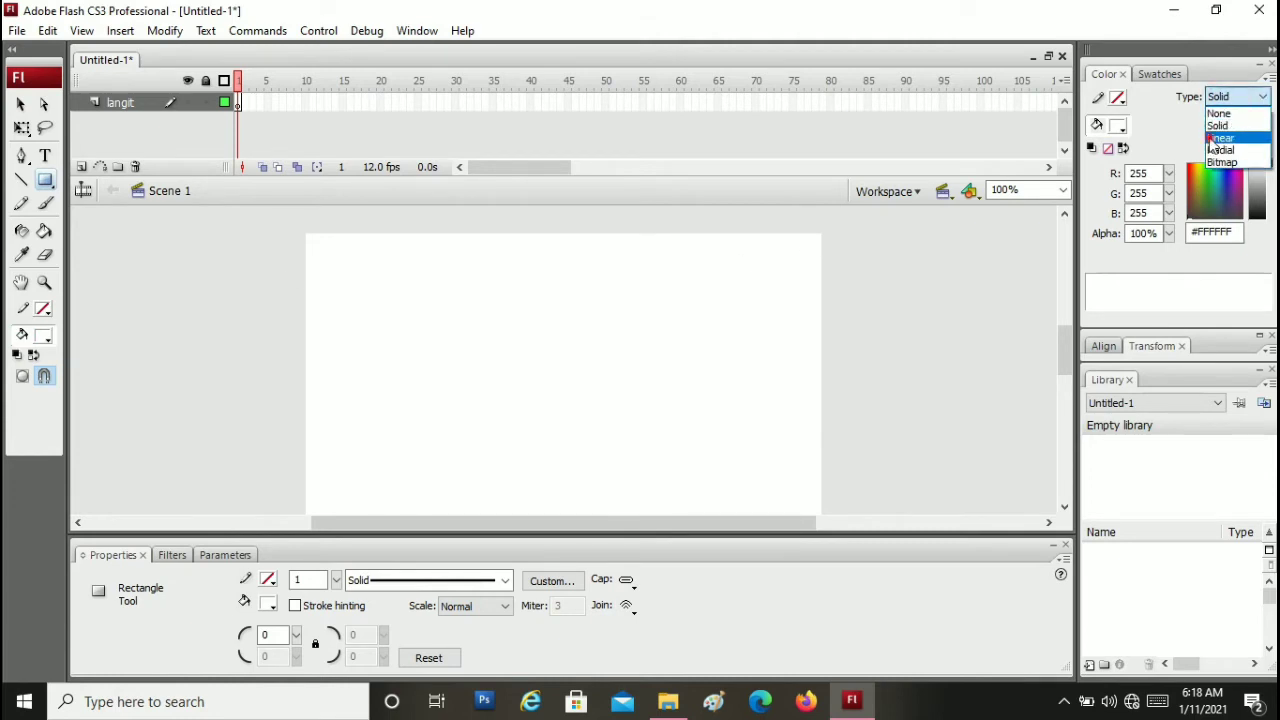
left_click(1214, 139)
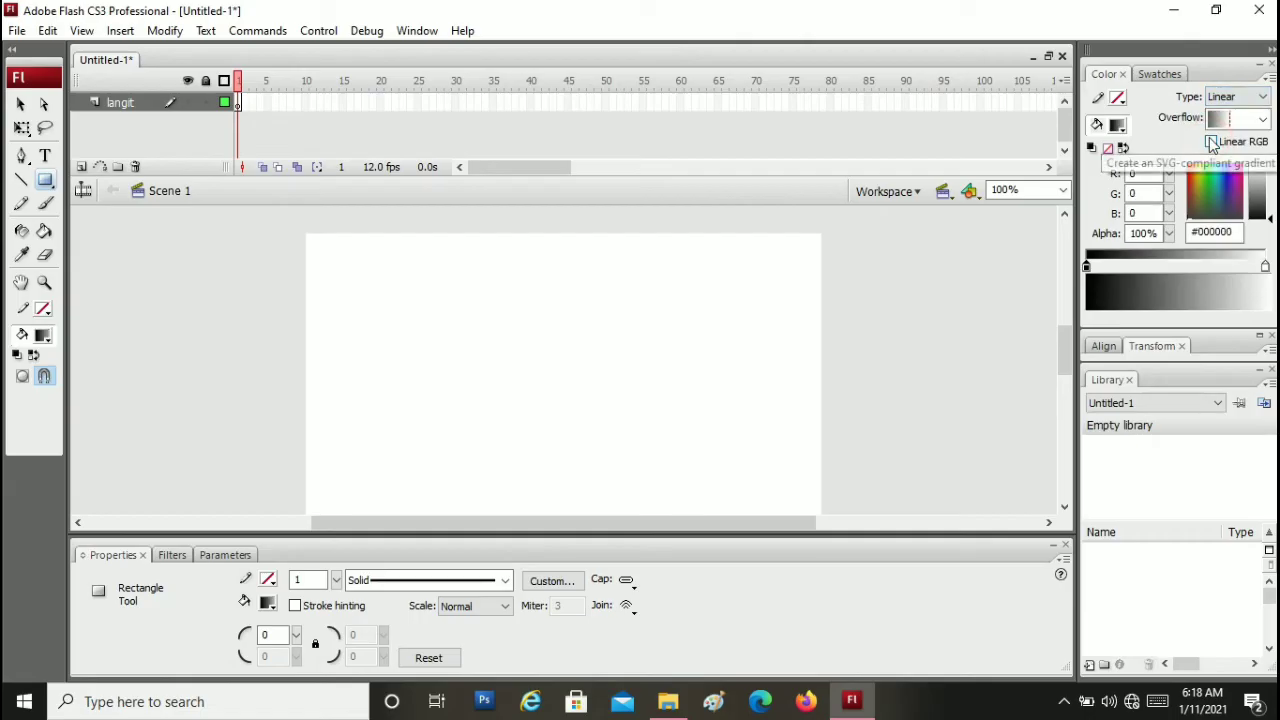
double_click(1086, 266)
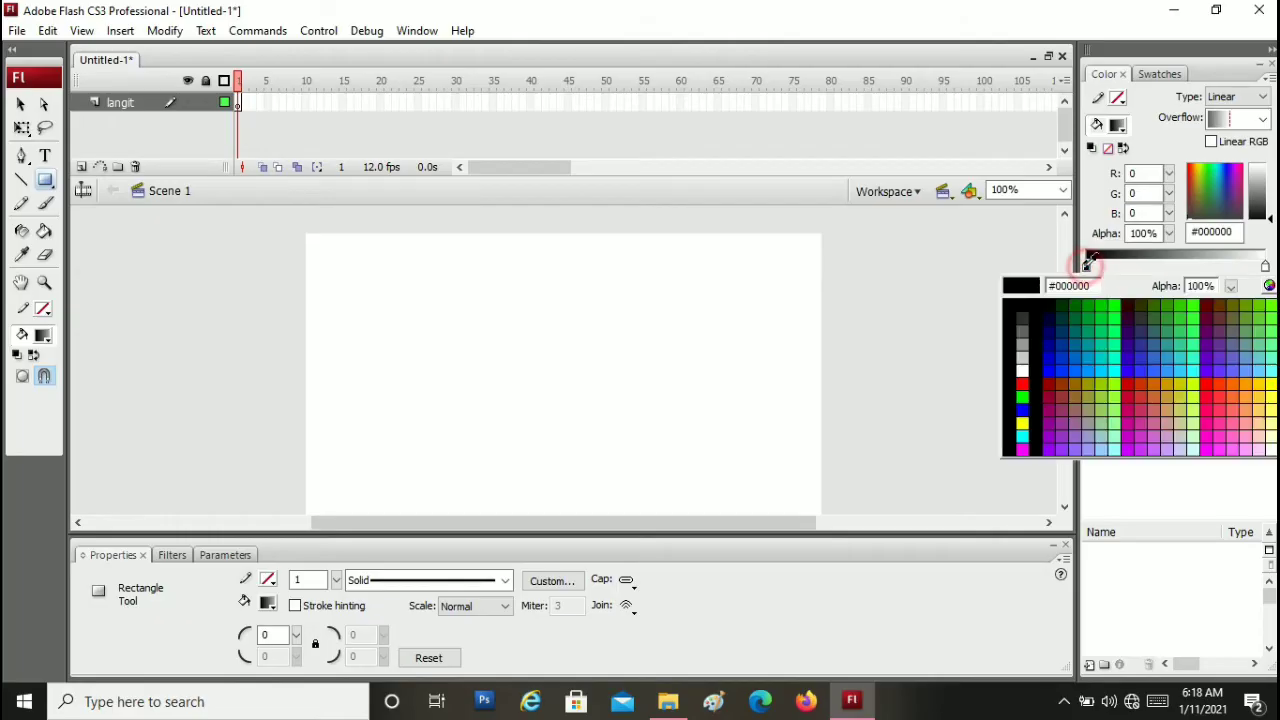
left_click(1090, 359)
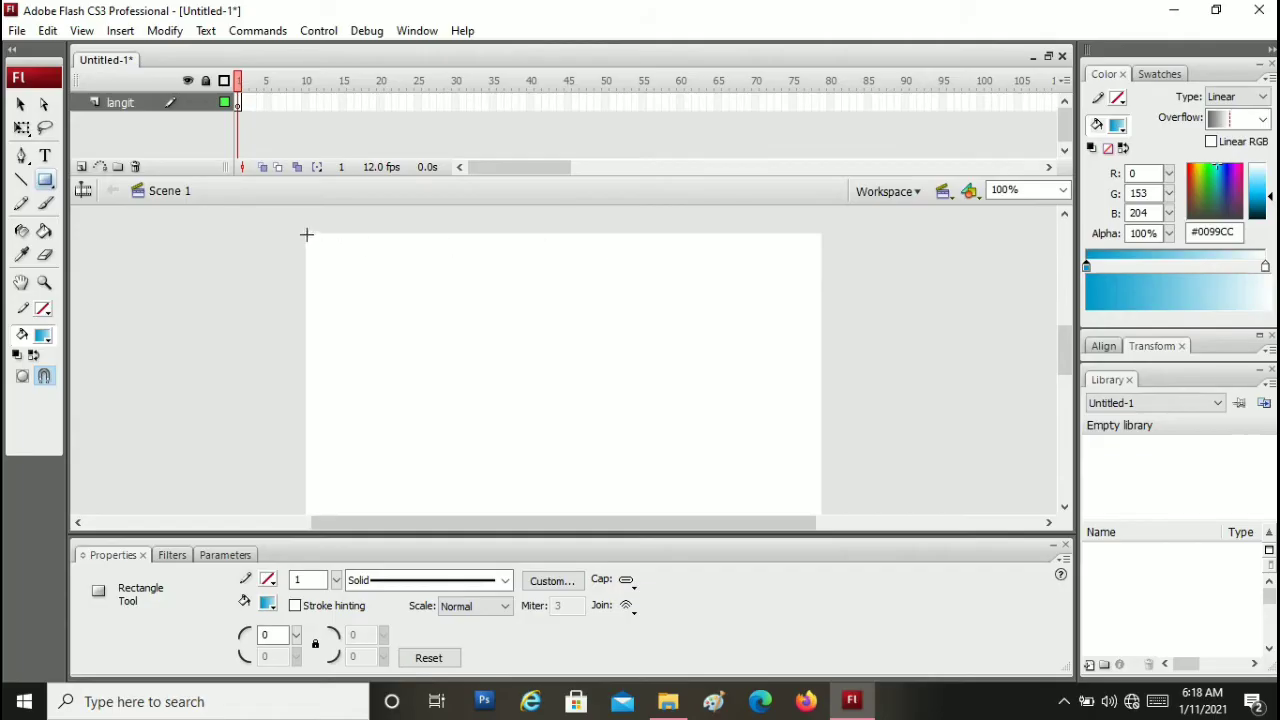
left_click_drag(406, 284, 591, 419)
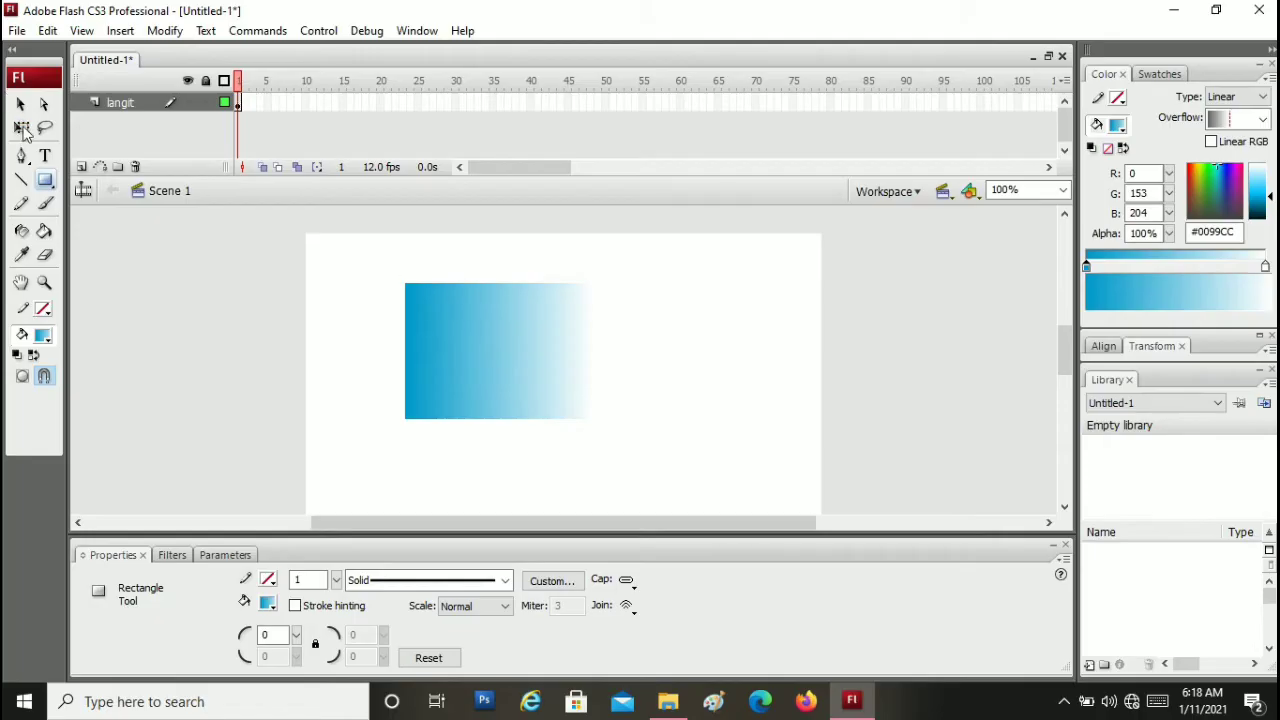
Rotate the gradient rectangle 90 degrees clockwise with Free Transform so its blue end is at the top
left_click_drag(25, 137, 86, 175)
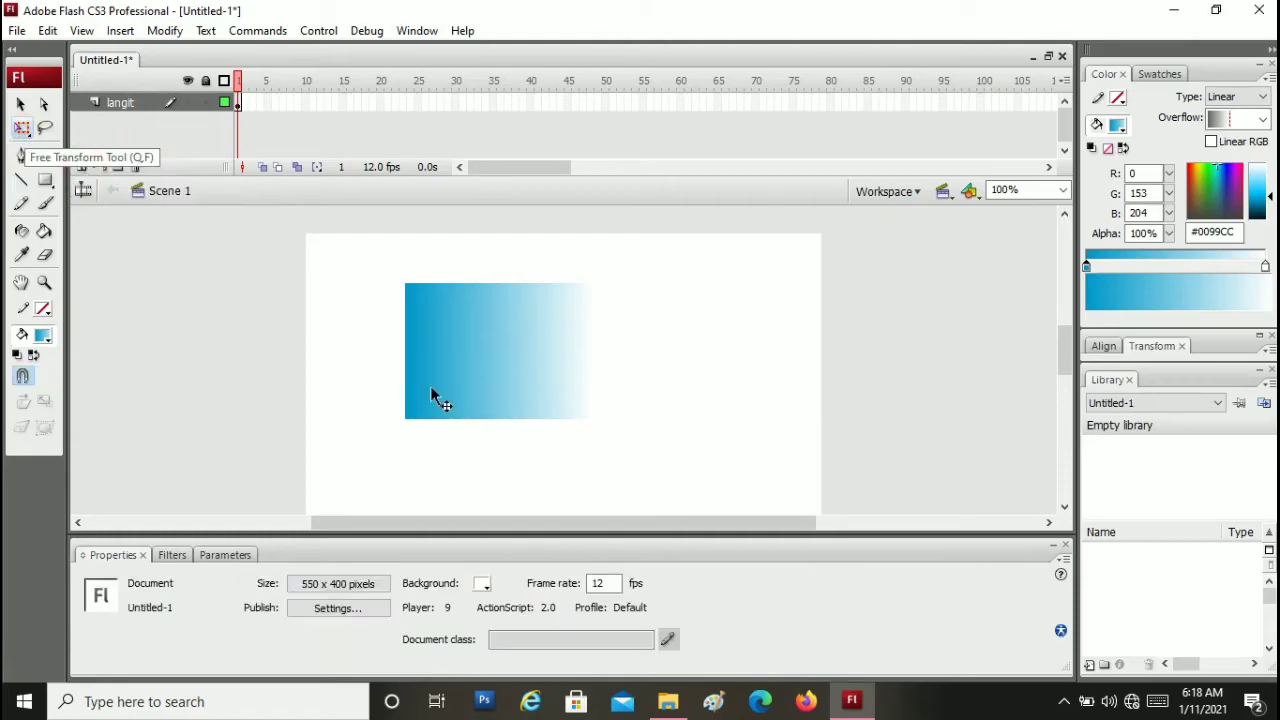
left_click(485, 364)
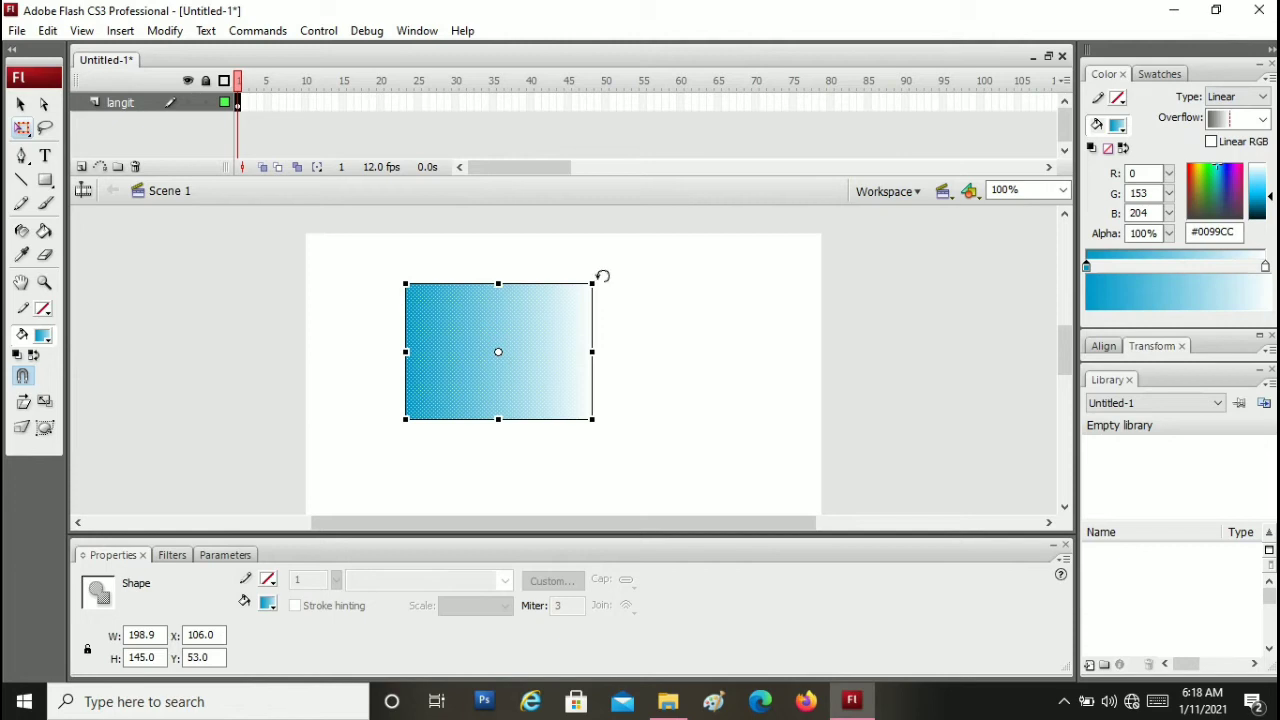
left_click_drag(602, 276, 574, 437)
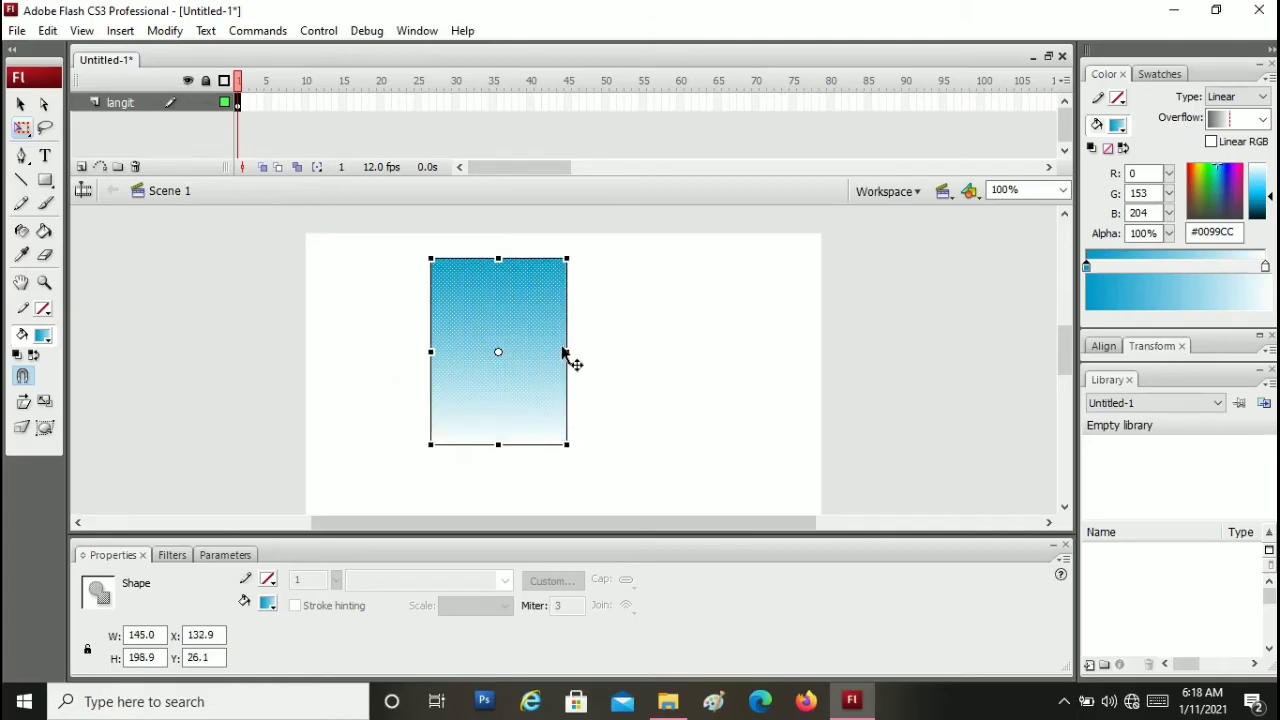
Stretch the gradient rectangle to about 555 × 408 pixels so it covers the whole stage, and deselect it
left_click_drag(566, 352, 820, 377)
left_click_drag(431, 352, 303, 351)
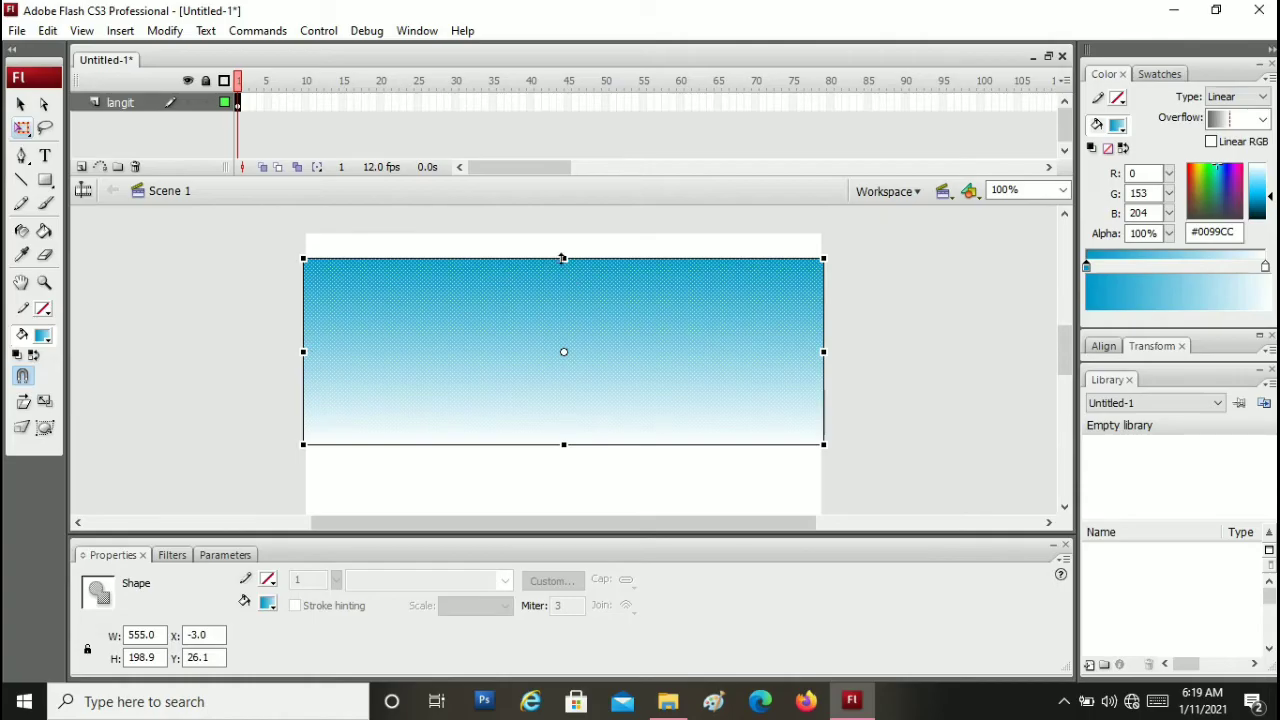
left_click_drag(563, 258, 557, 229)
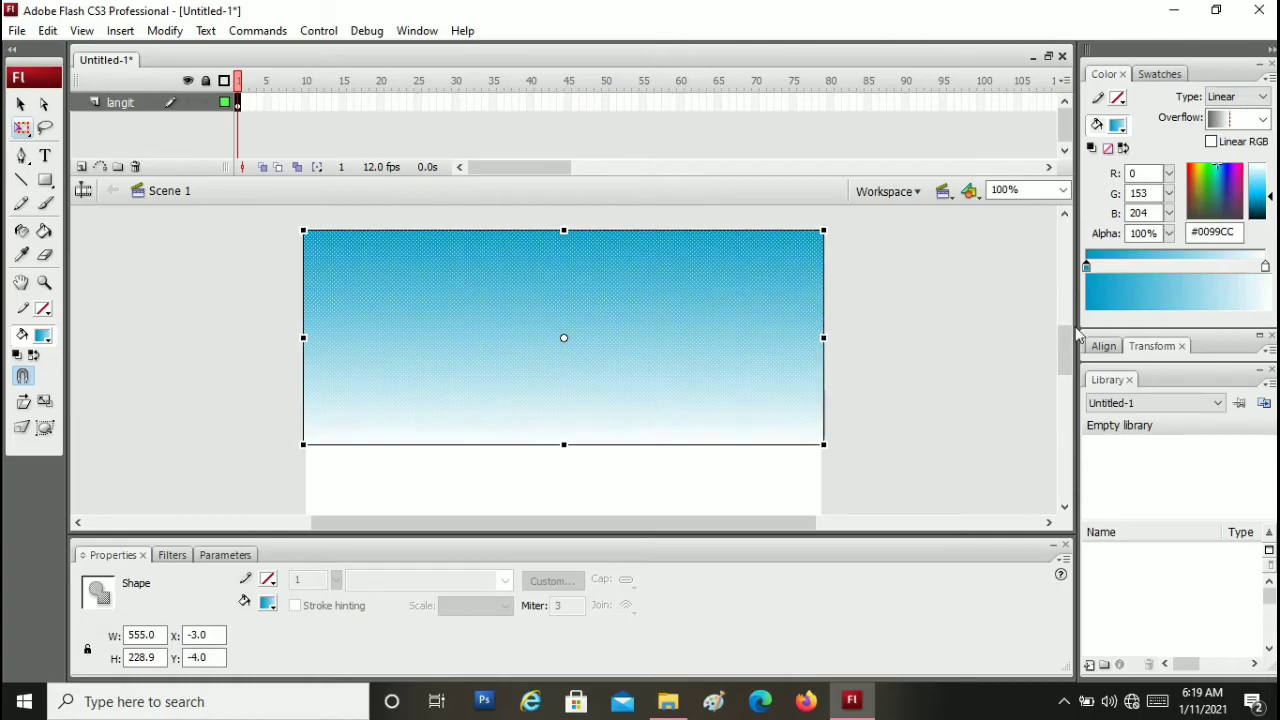
left_click_drag(1064, 326, 1063, 356)
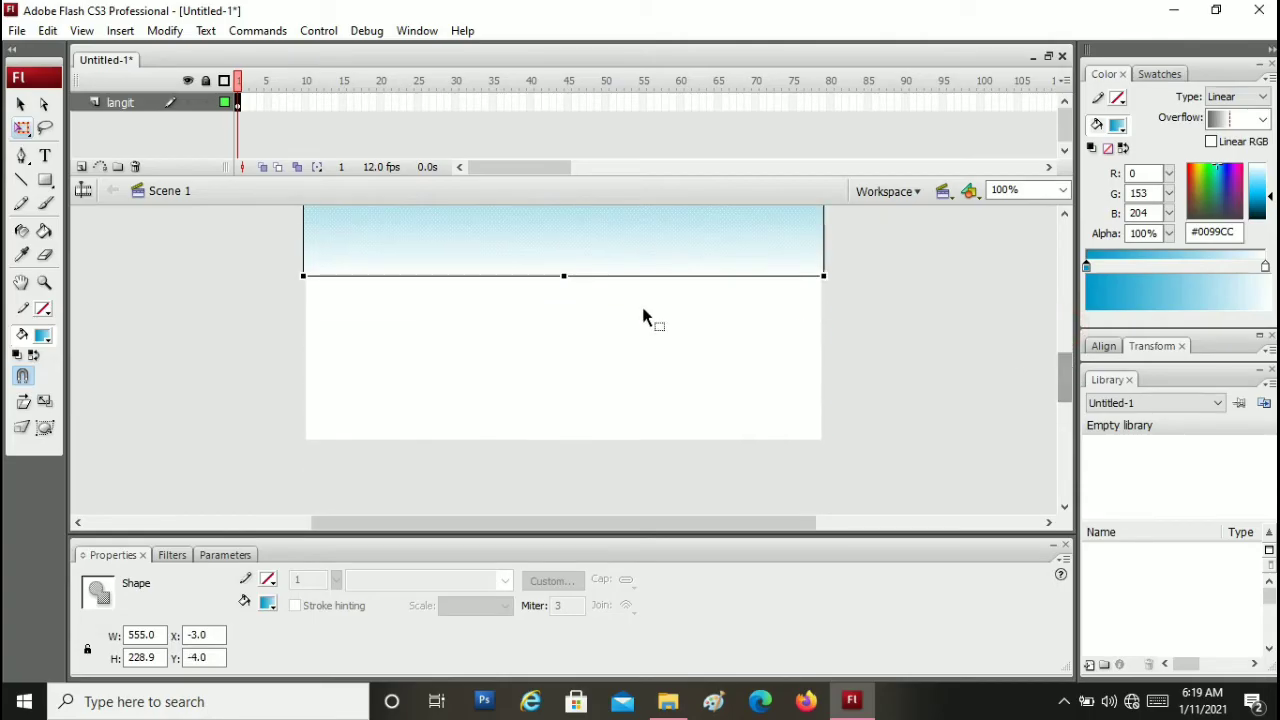
left_click_drag(563, 275, 593, 443)
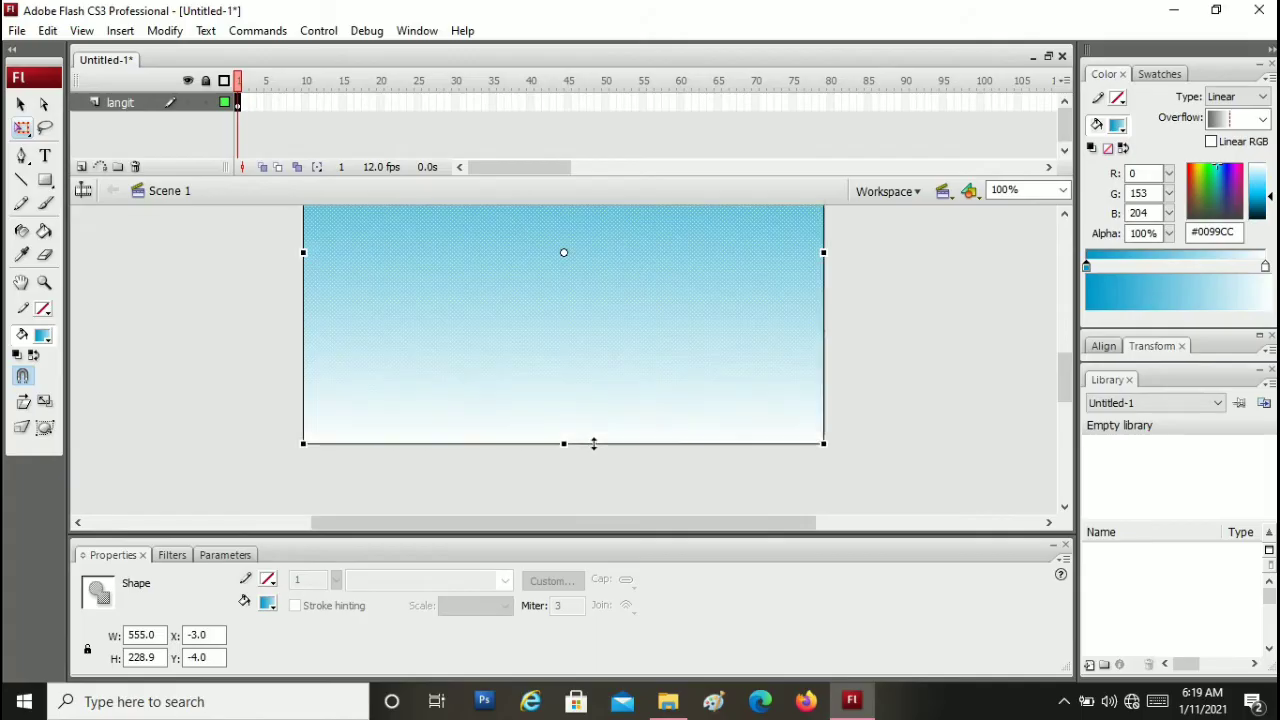
left_click(1067, 369)
left_click_drag(1067, 369, 1063, 336)
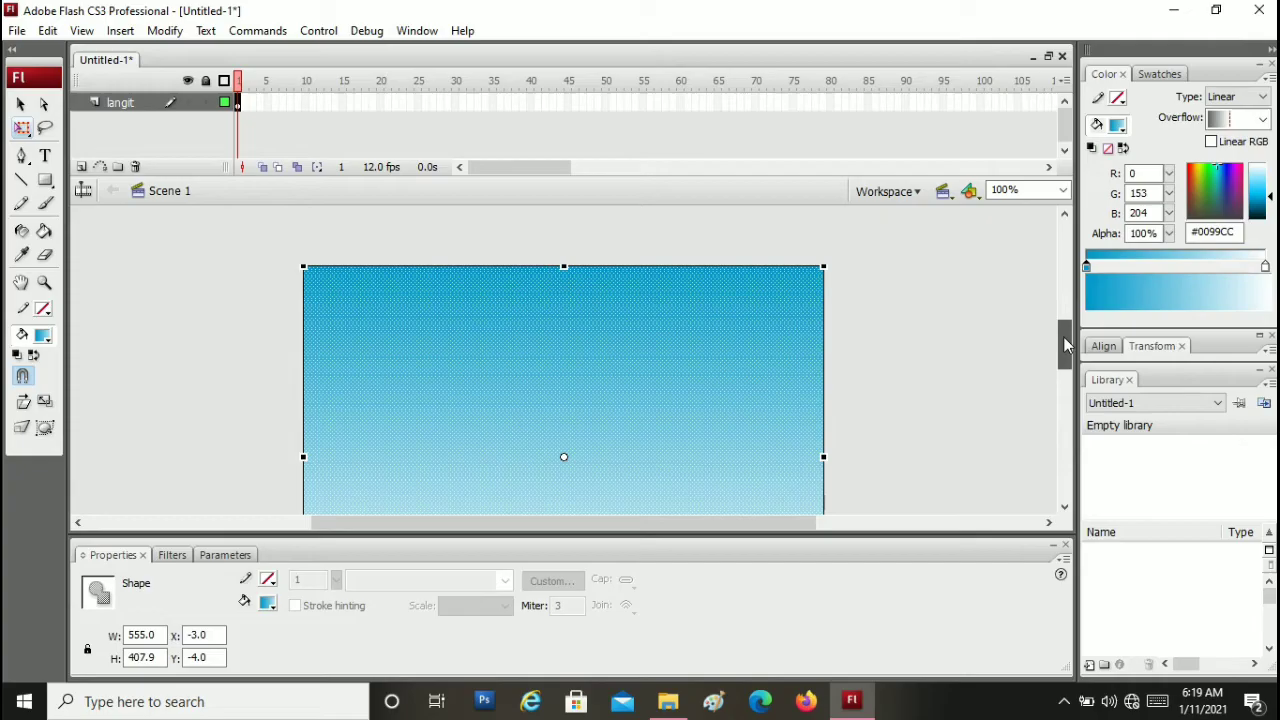
left_click(945, 342)
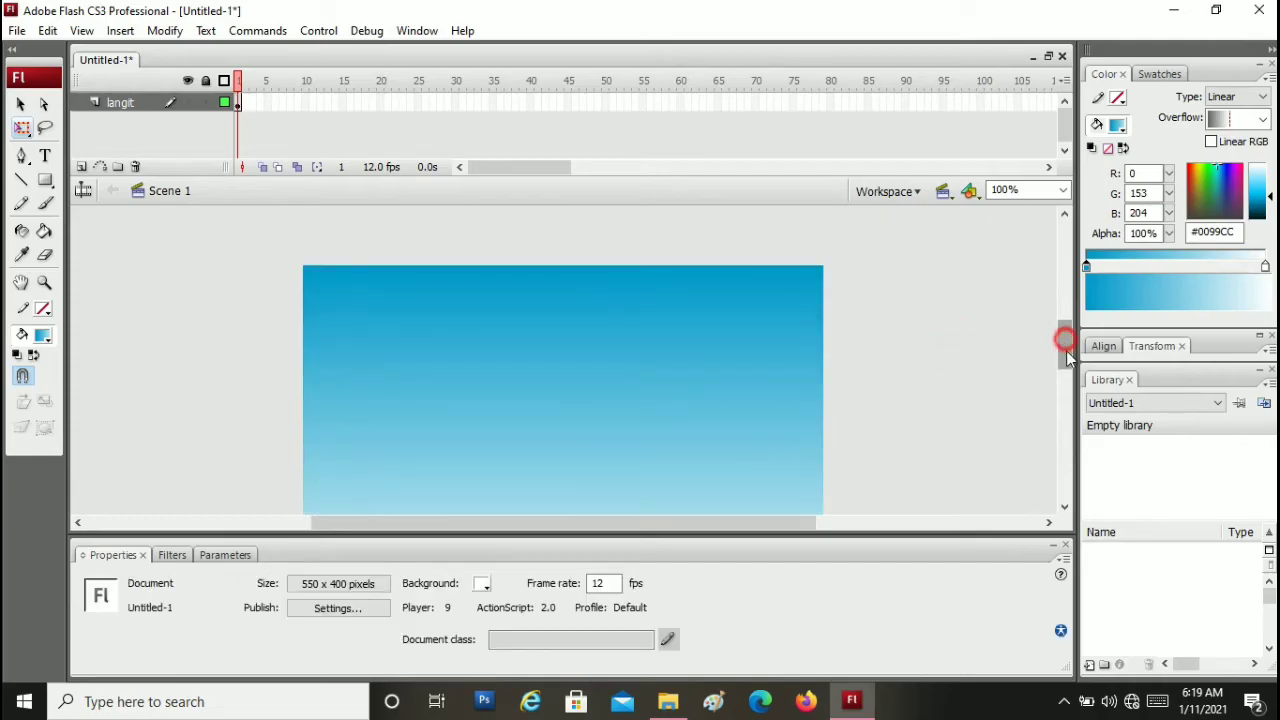
Draw a cloud from overlapping strokeless white ovals with a flat base, outside the stage to the left of the sky
mouse_move(1066, 352)
left_mouse_down()
mouse_move(1063, 368)
mouse_move(1061, 340)
mouse_move(1060, 360)
mouse_move(1049, 341)
mouse_move(1054, 364)
left_mouse_up()
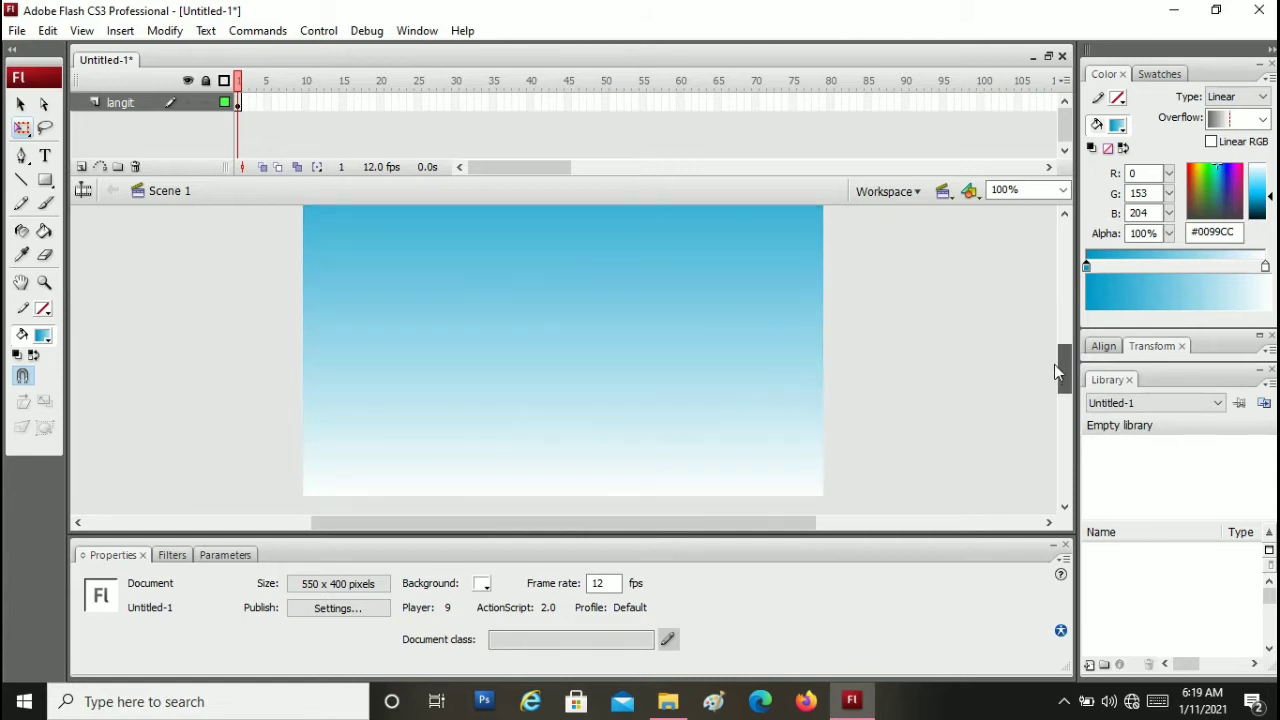
left_click_drag(714, 527, 629, 533)
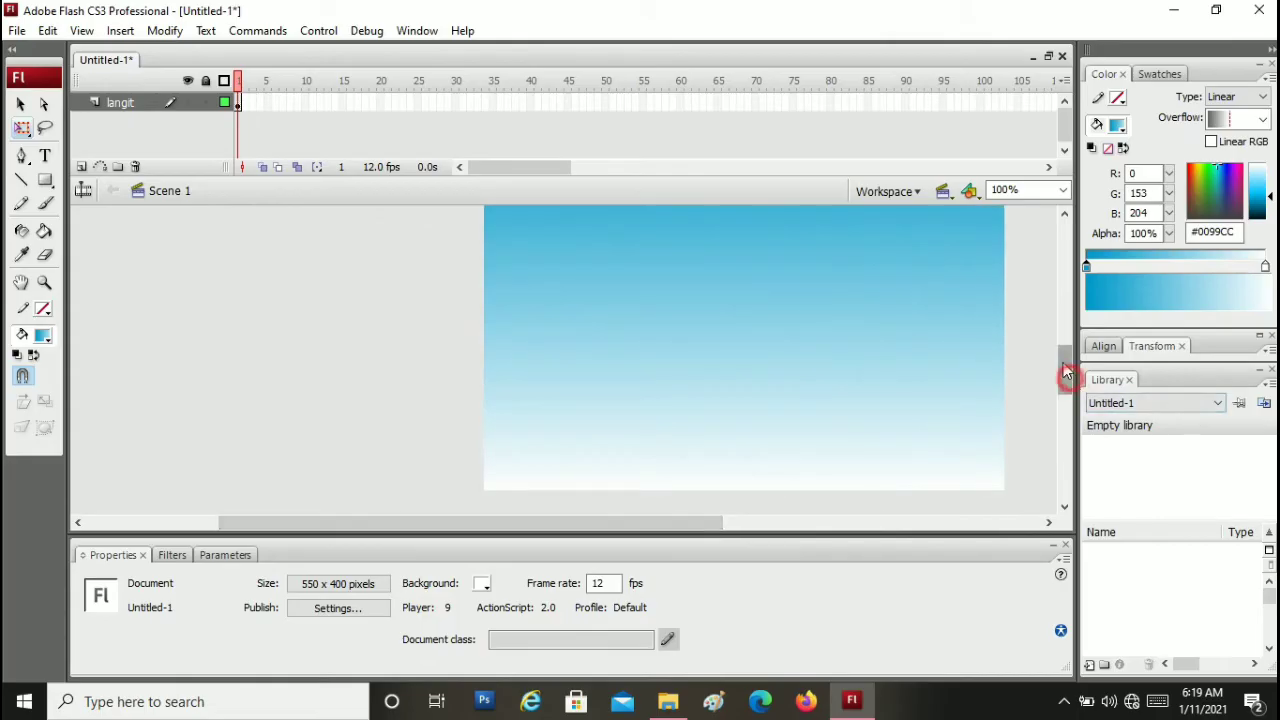
left_click_drag(1068, 376, 1066, 354)
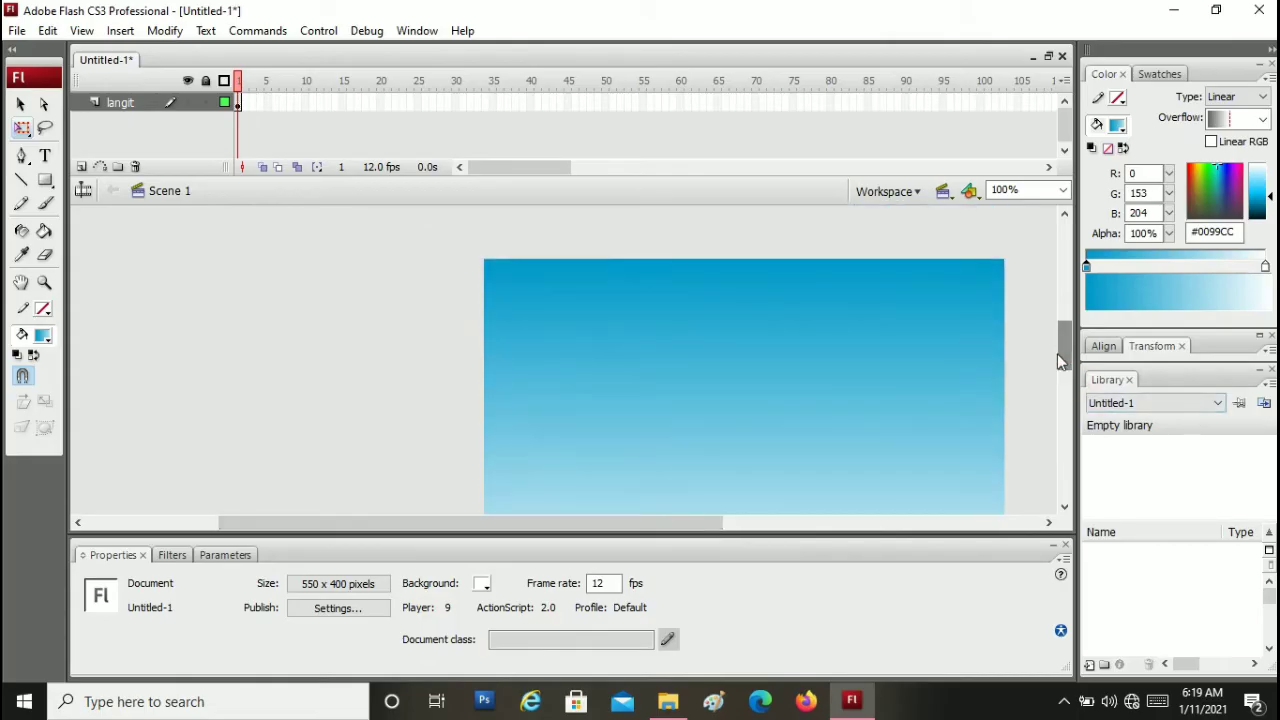
left_click(42, 335)
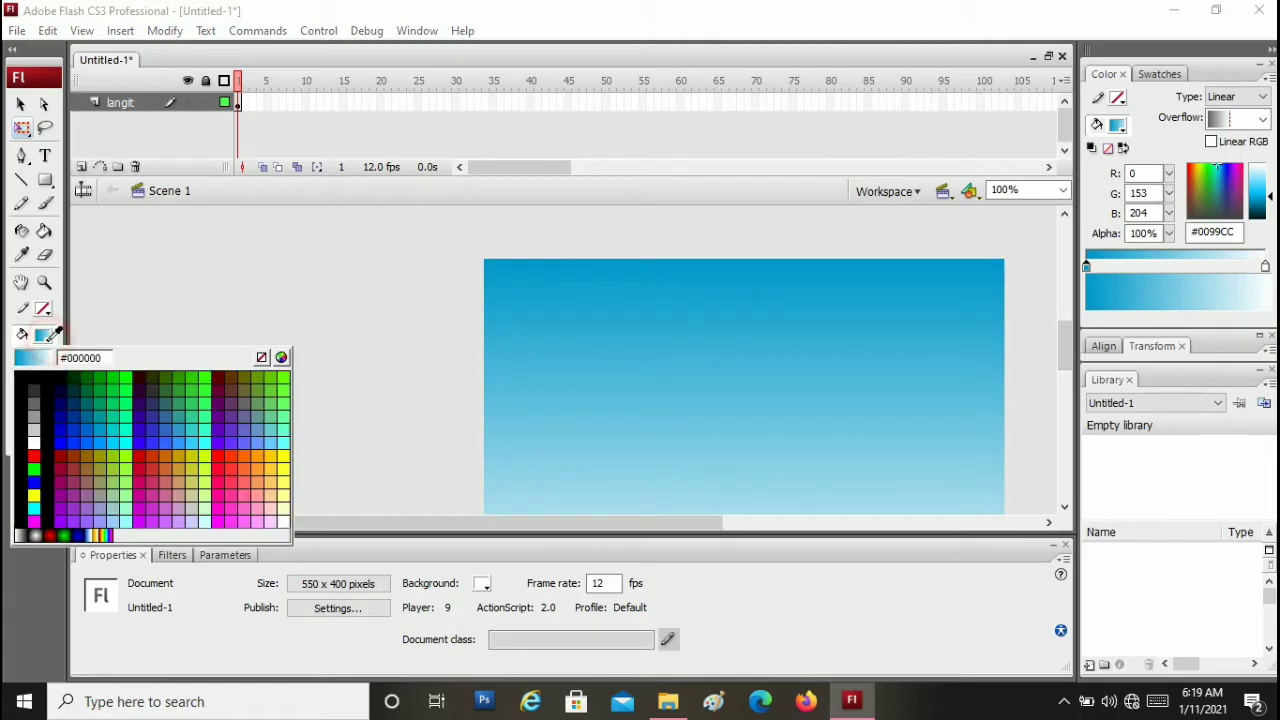
left_click(34, 440)
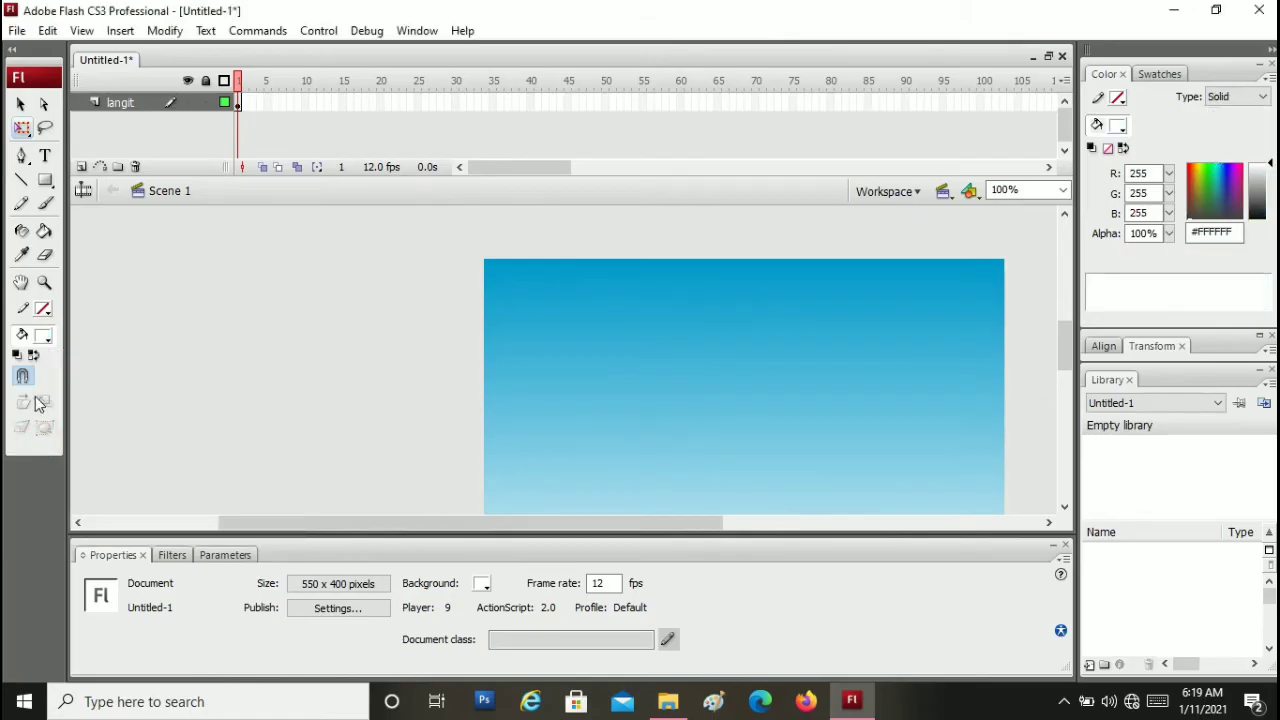
left_click(45, 183)
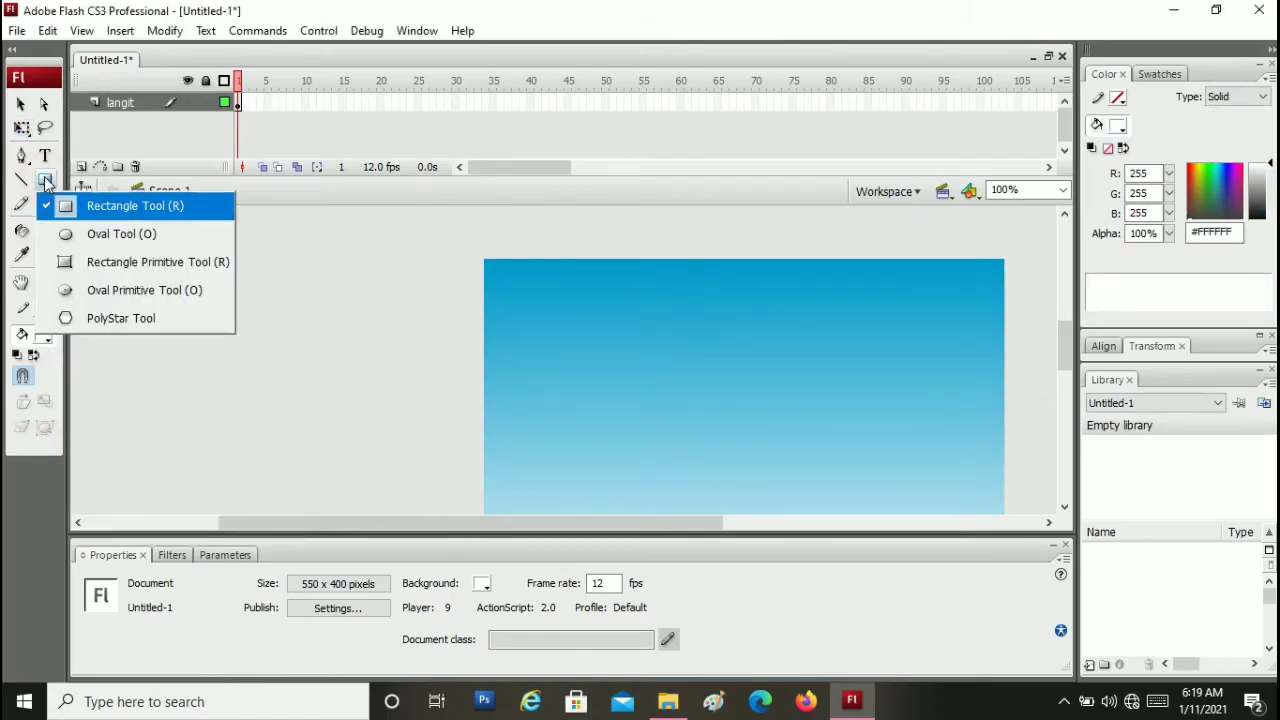
left_click(118, 238)
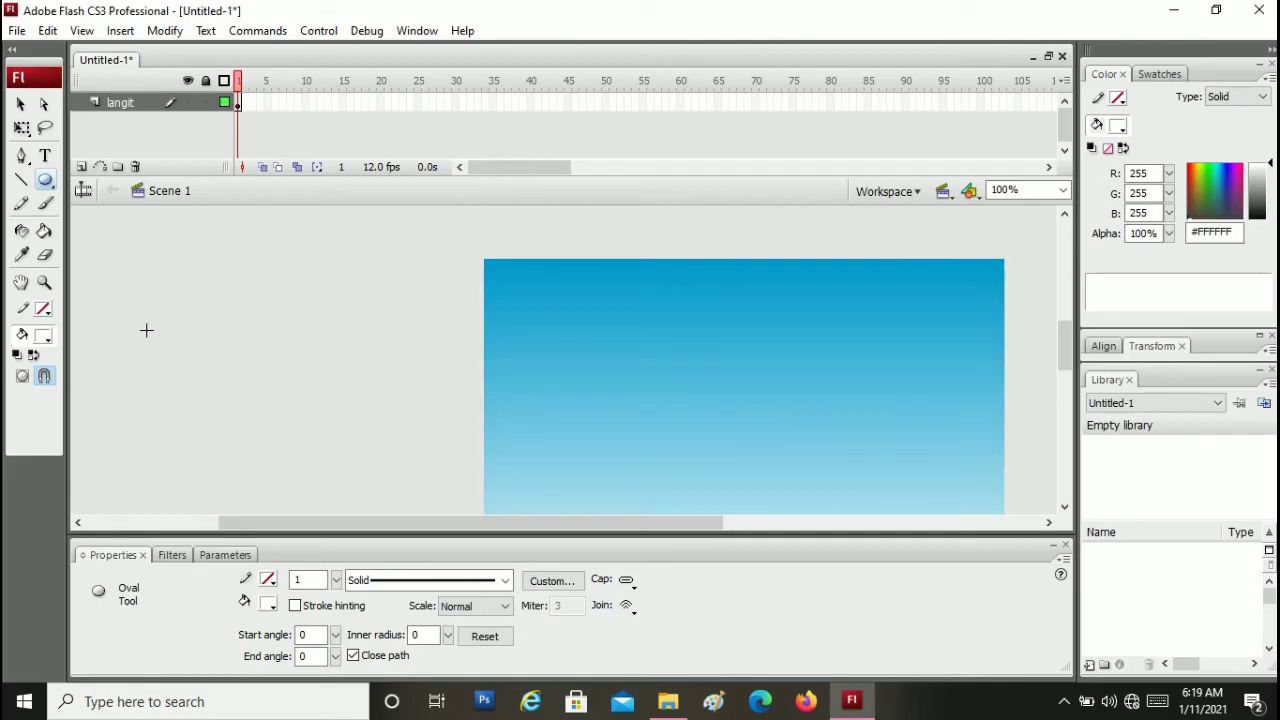
mouse_move(146, 330)
left_mouse_down()
mouse_move(185, 374)
mouse_move(206, 376)
mouse_move(136, 358)
mouse_move(222, 385)
left_mouse_up()
left_click_drag(109, 374, 251, 381)
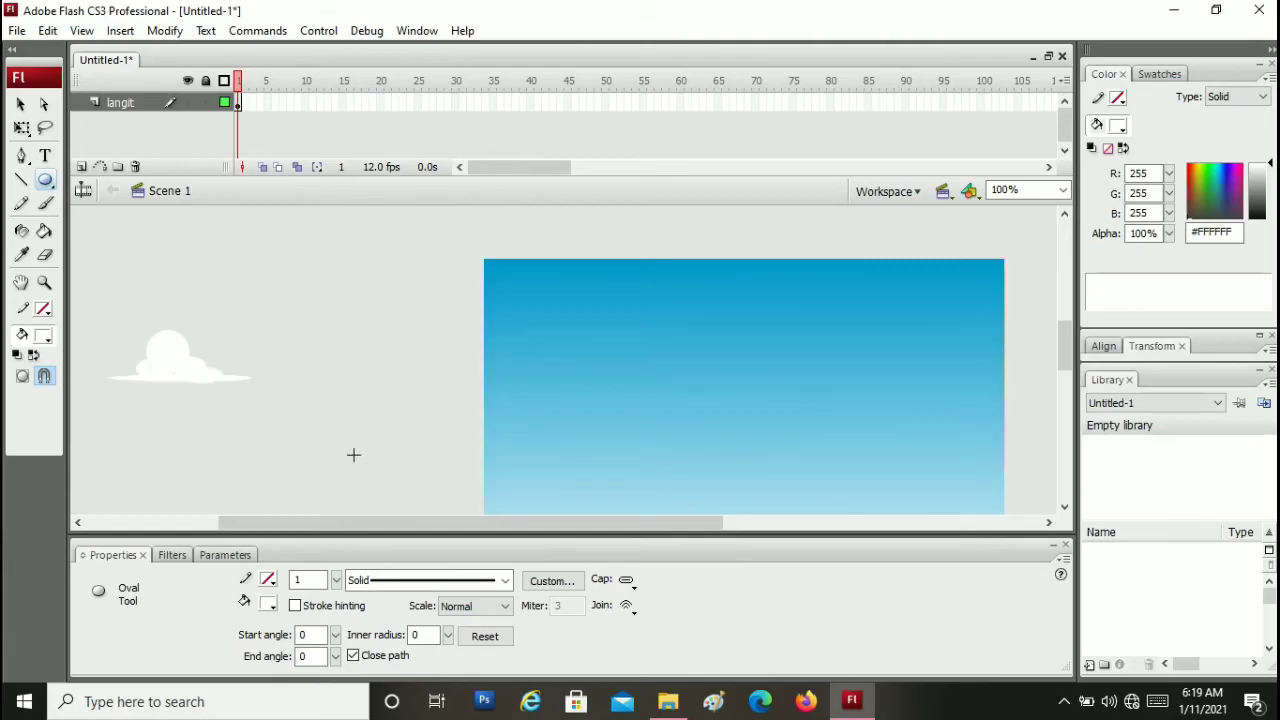
left_click_drag(428, 522, 331, 517)
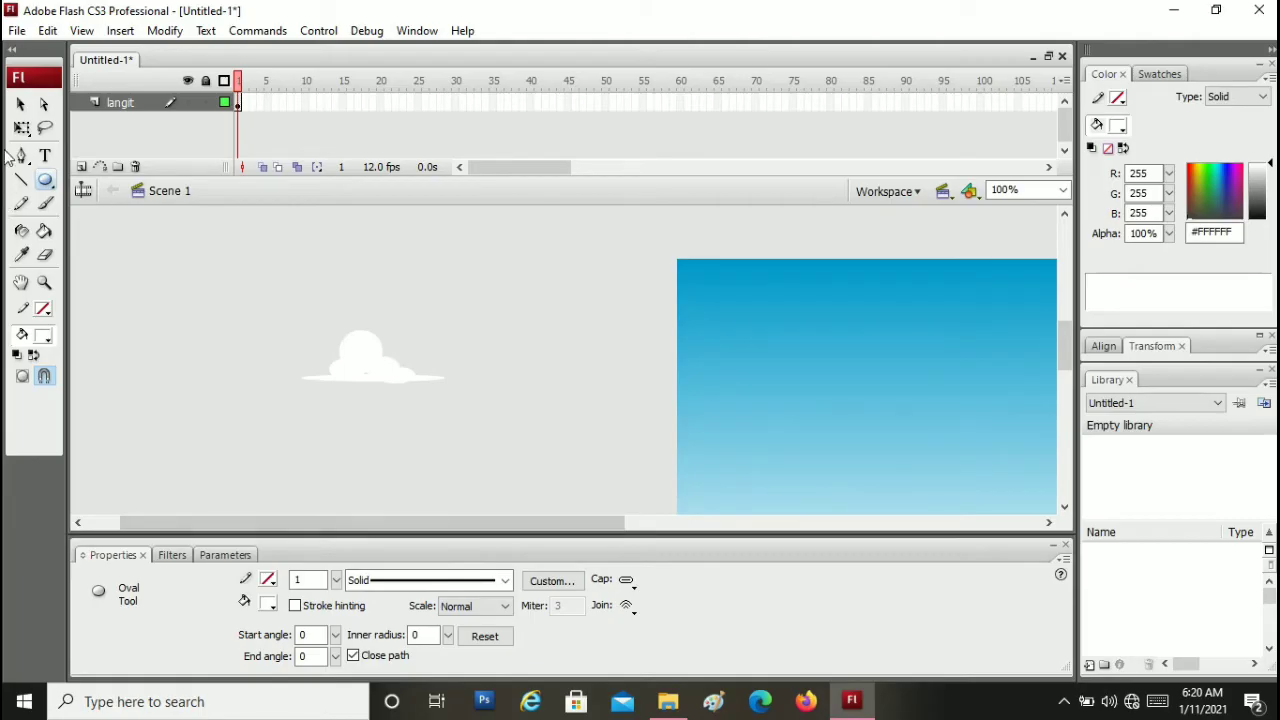
Move the whole cloud onto the sky's upper-left area at about X 12, Y 80 and flatten it to about 152 × 43 pixels
left_click(22, 127)
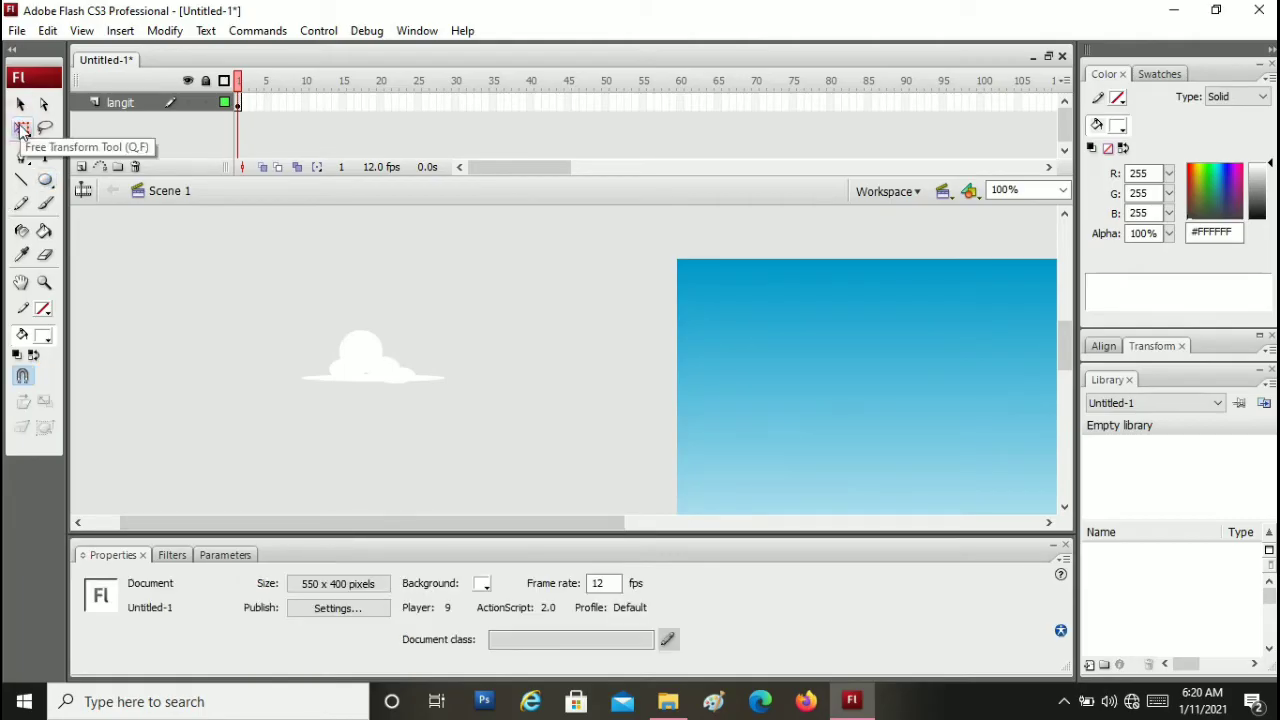
left_click_drag(205, 256, 519, 468)
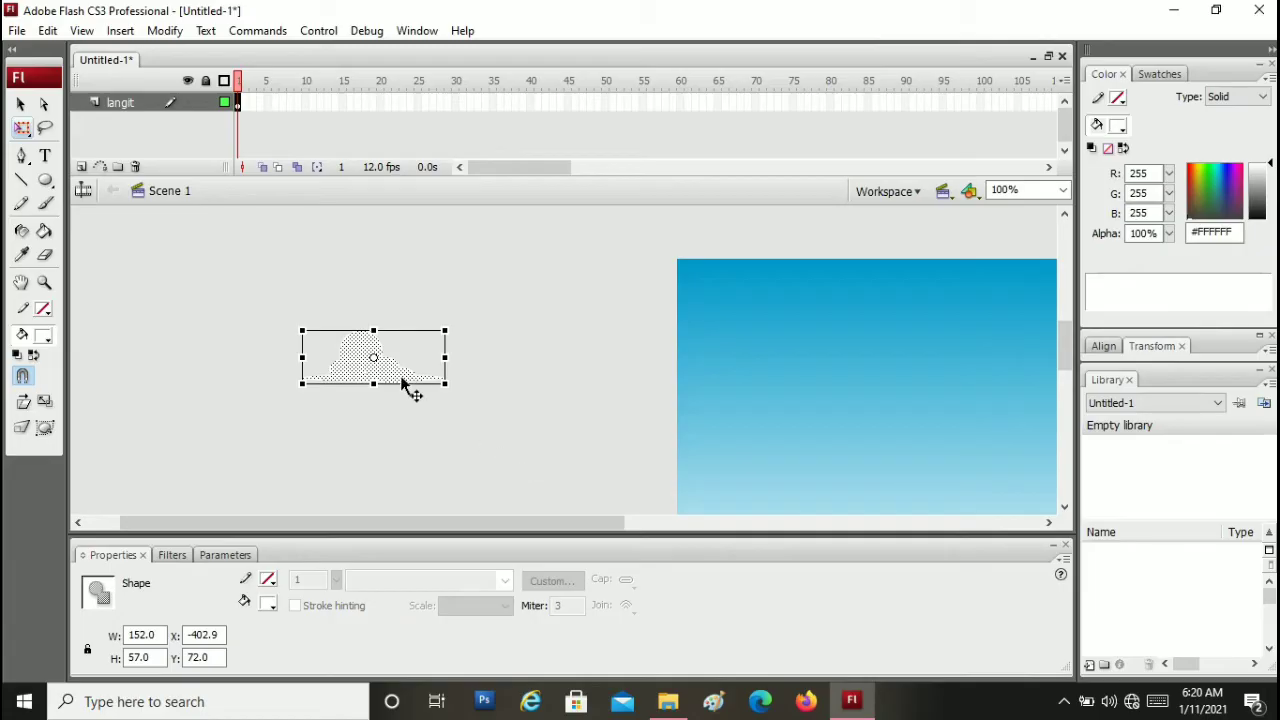
left_click_drag(400, 381, 806, 423)
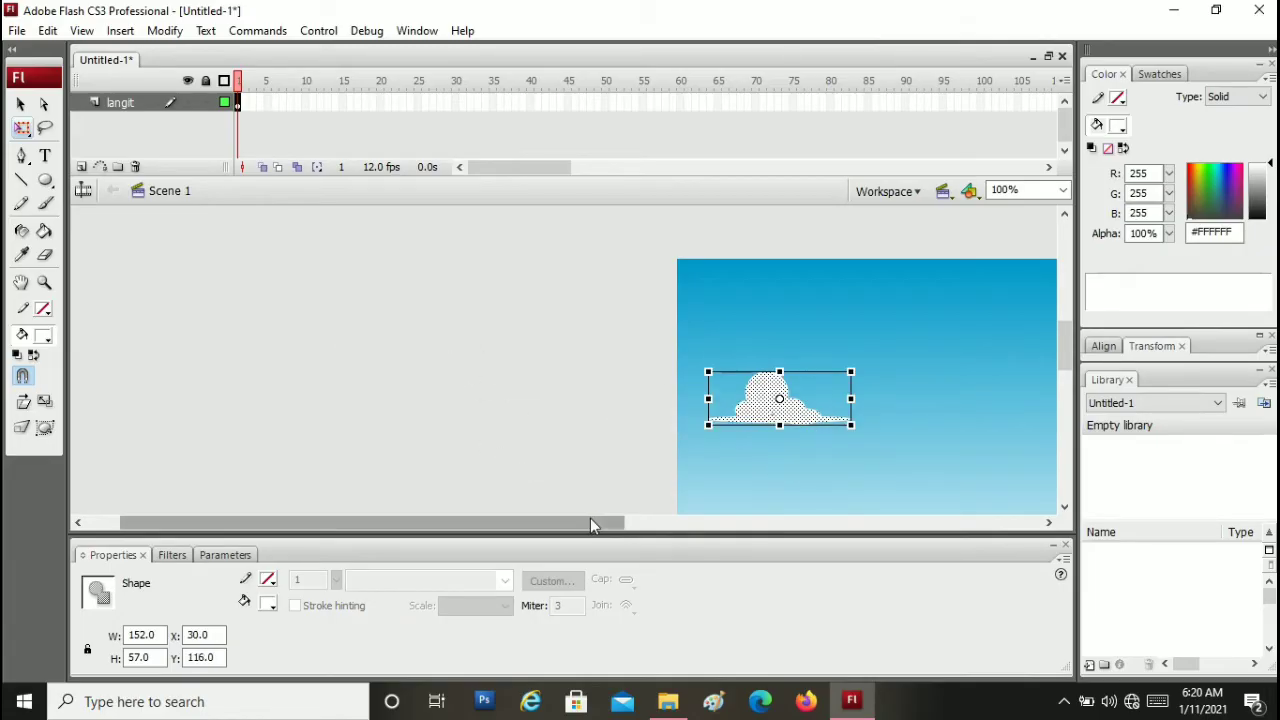
left_click_drag(590, 520, 741, 531)
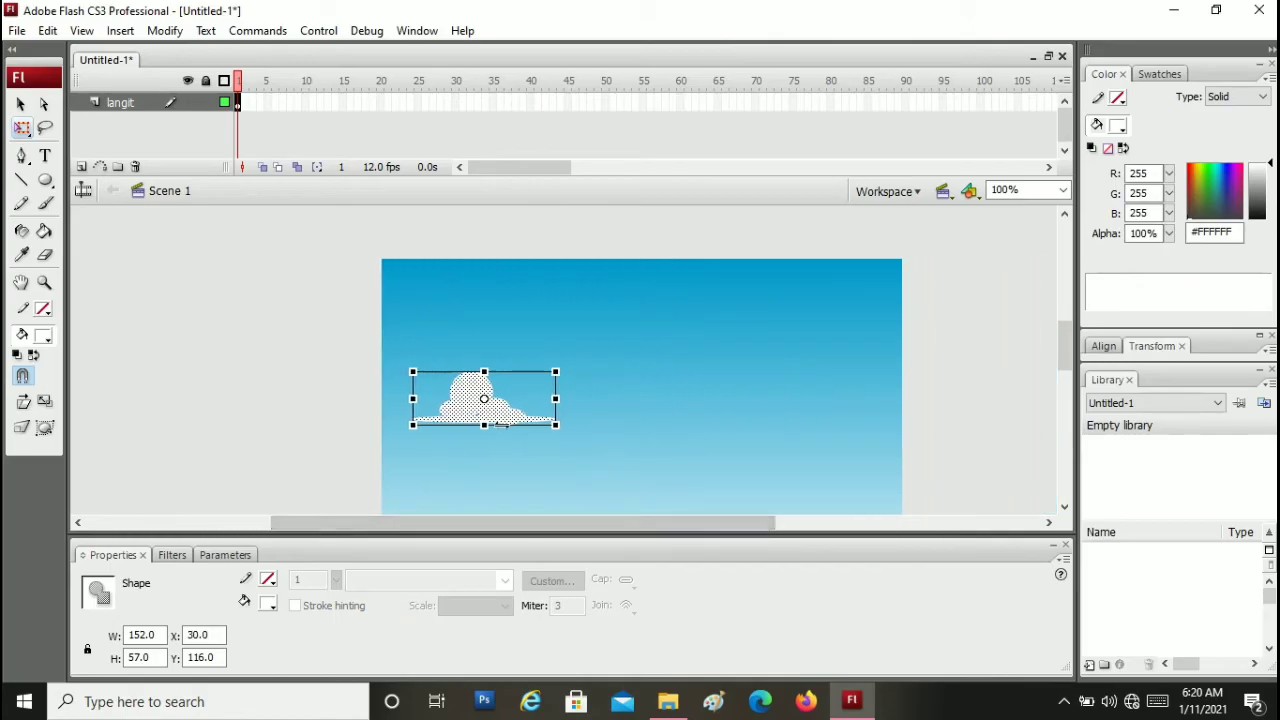
left_click_drag(483, 424, 457, 368)
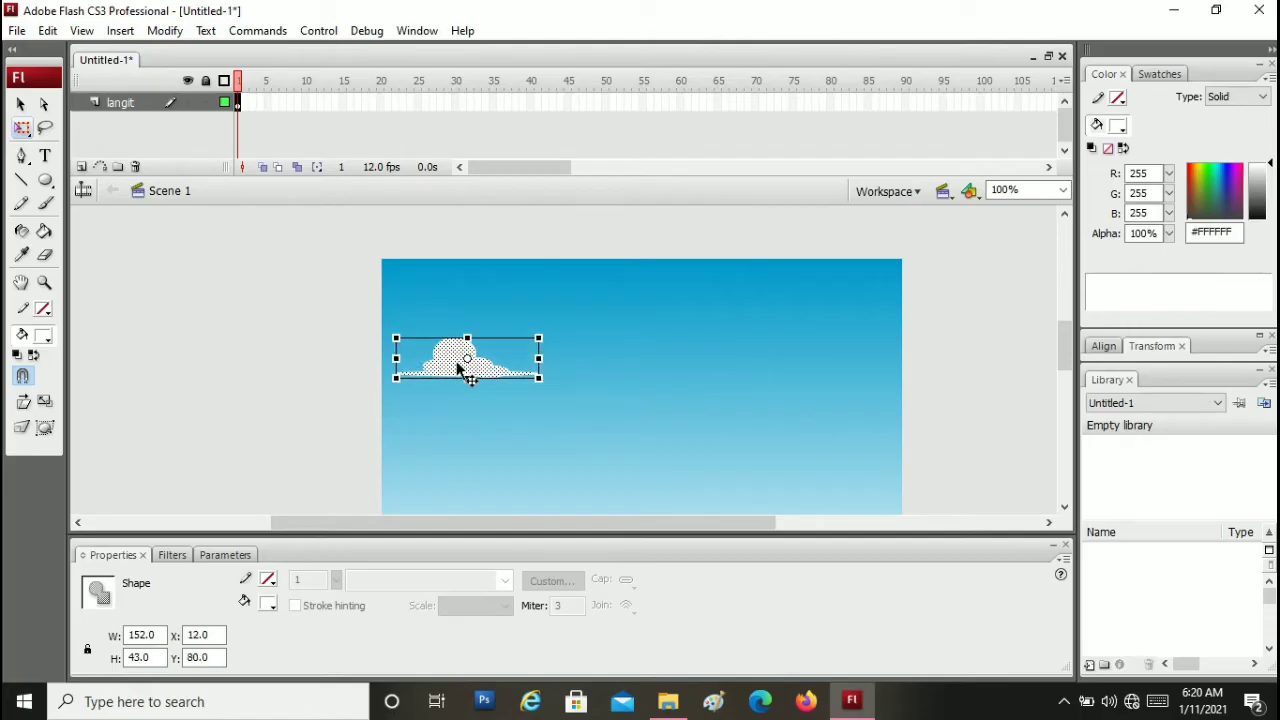
Duplicate the cloud twice, placing one copy near the sky's right edge at mid-height and the other across its top edge
right_click(457, 367)
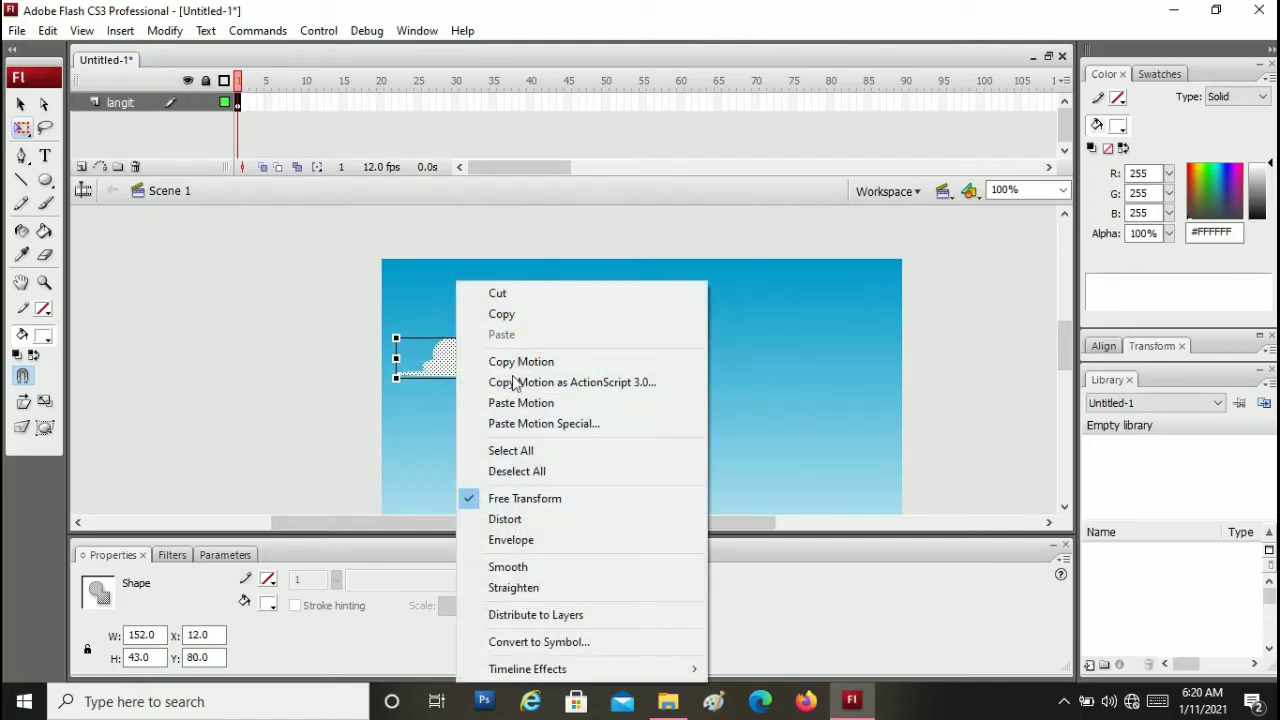
left_click(517, 316)
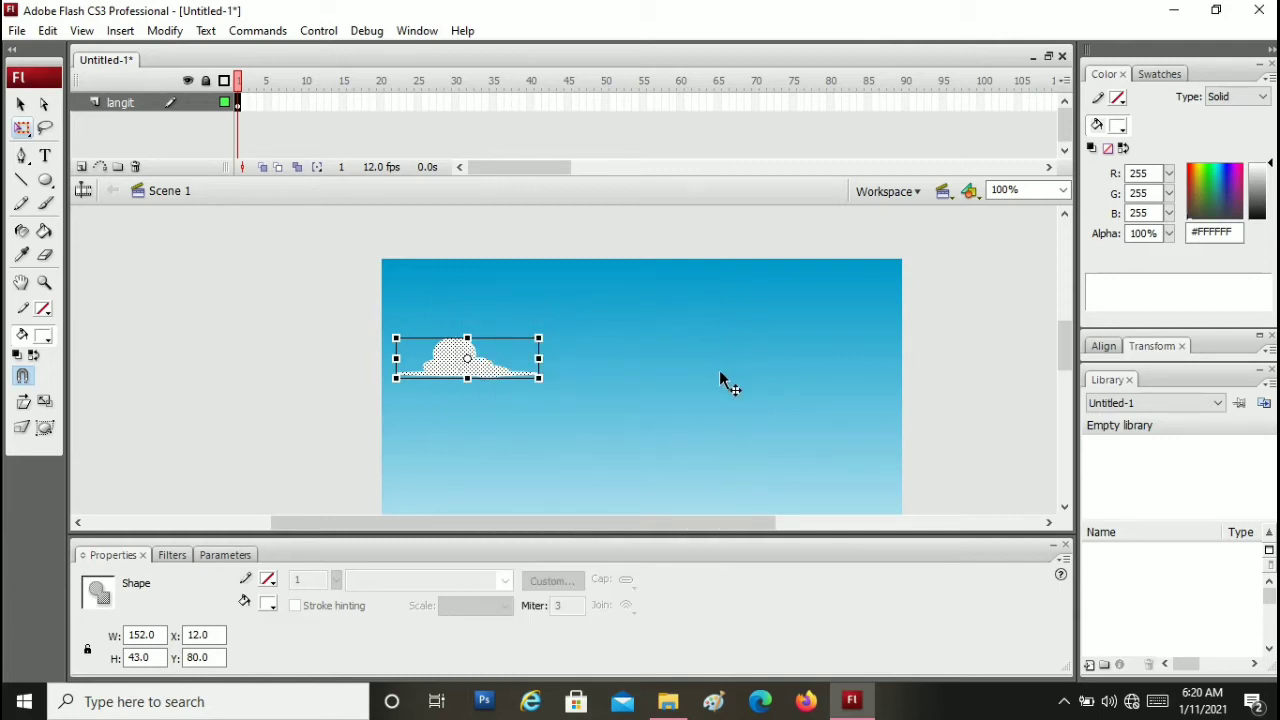
key("ctrl+v")
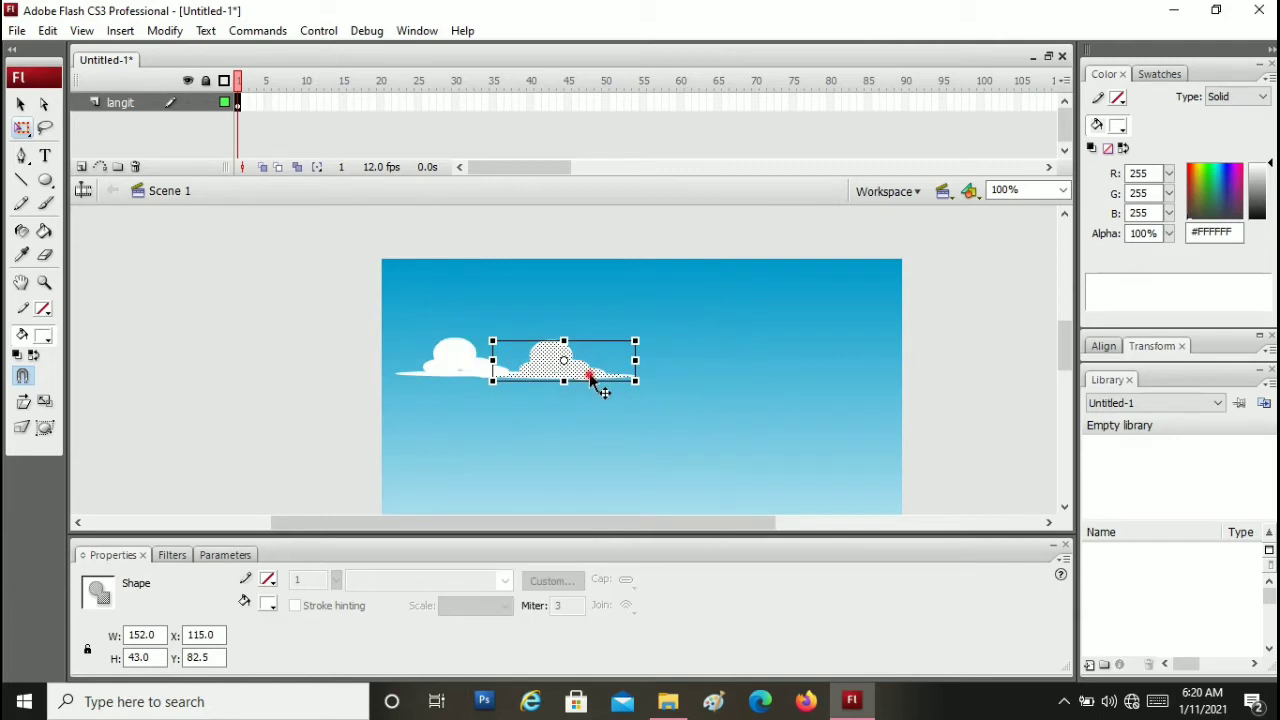
left_click_drag(594, 380, 851, 440)
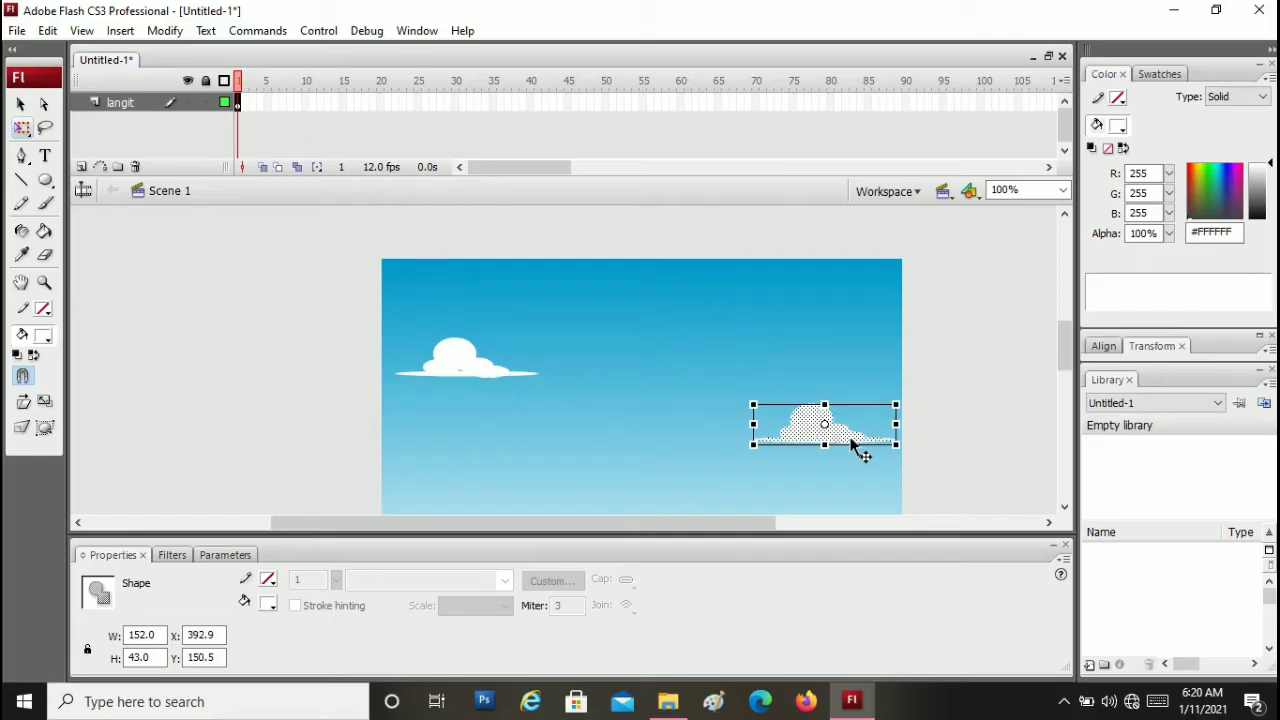
key("ctrl+v")
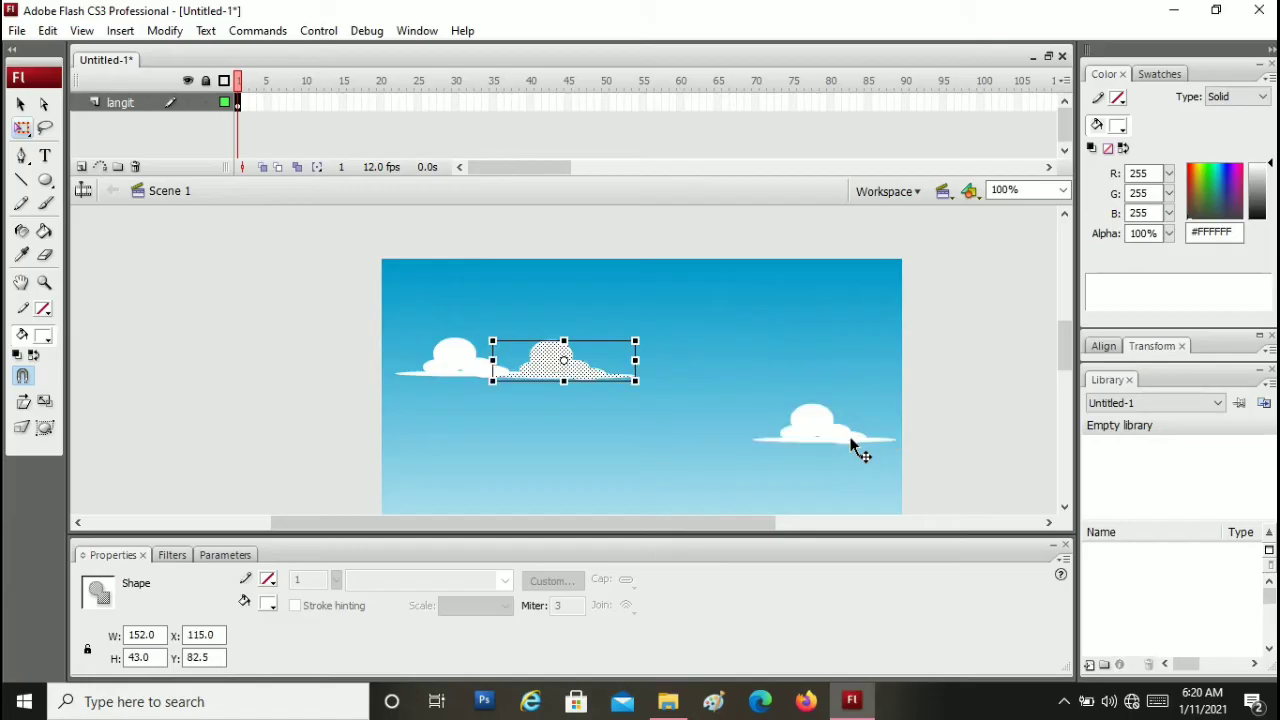
left_click_drag(586, 378, 677, 272)
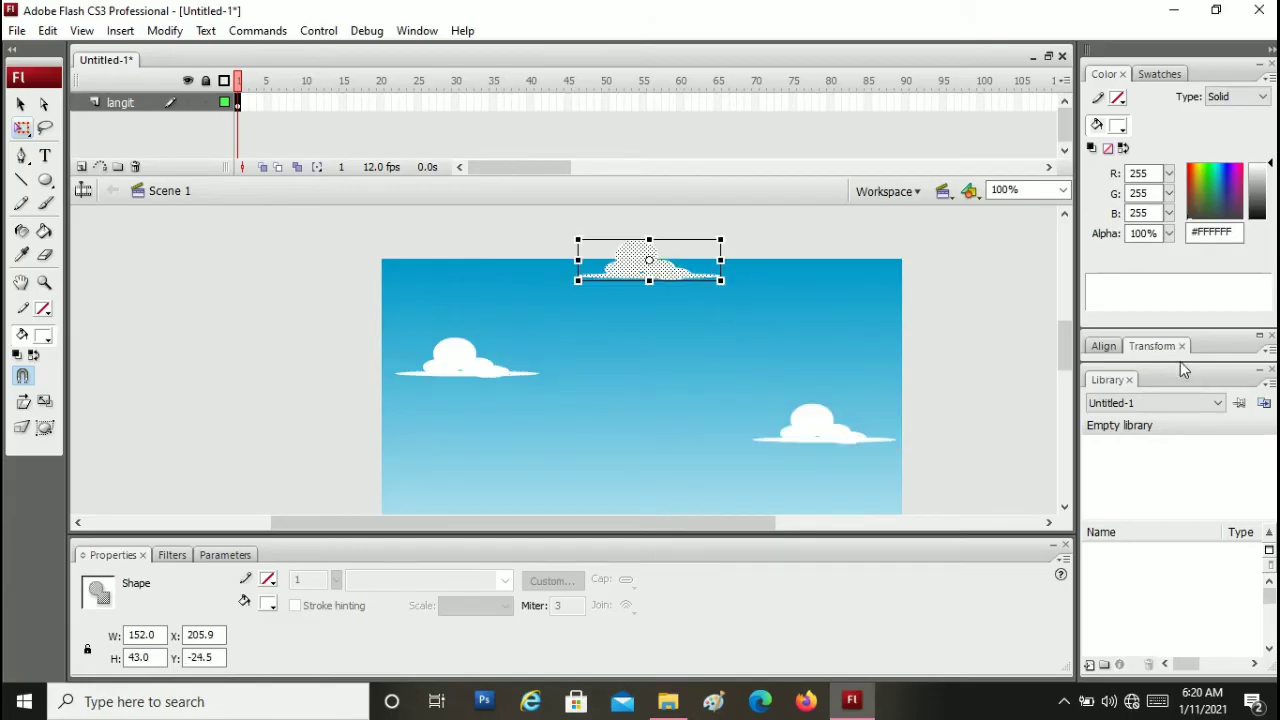
mouse_move(1068, 343)
left_mouse_down()
mouse_move(1064, 405)
mouse_move(1054, 344)
left_mouse_up()
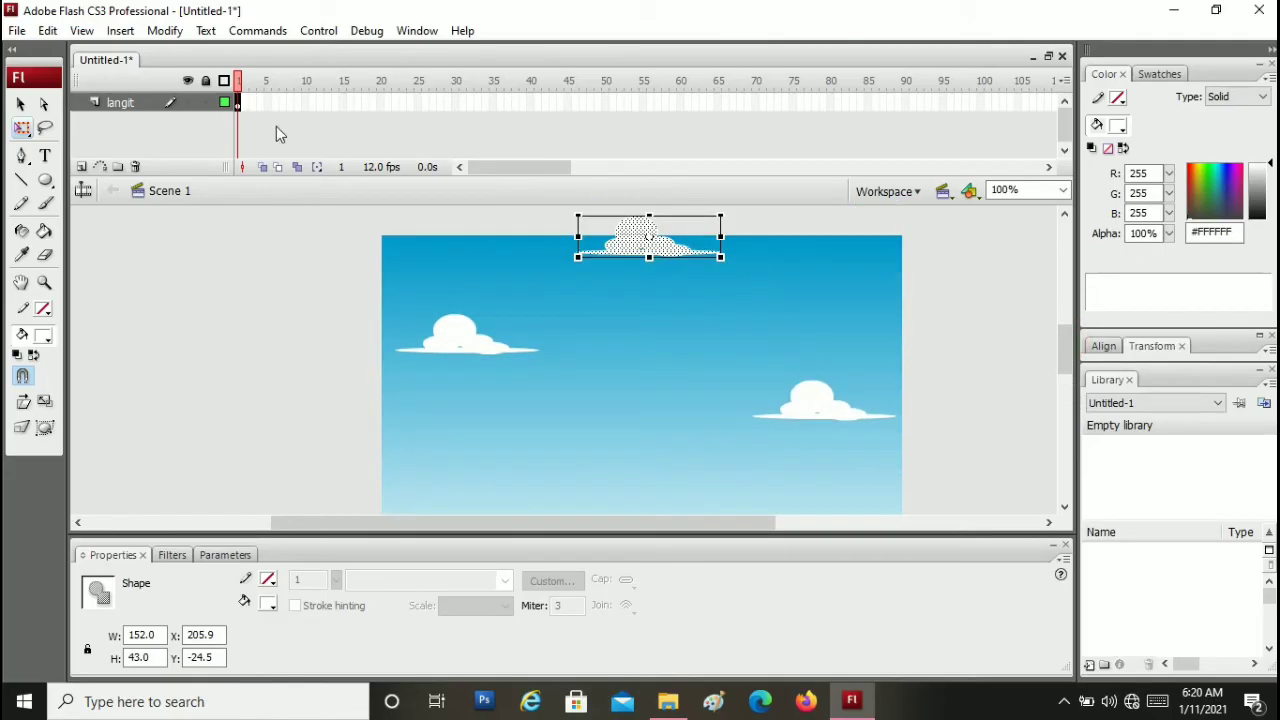
Lock the langit layer and add a new layer named jalanan above it
left_click(207, 106)
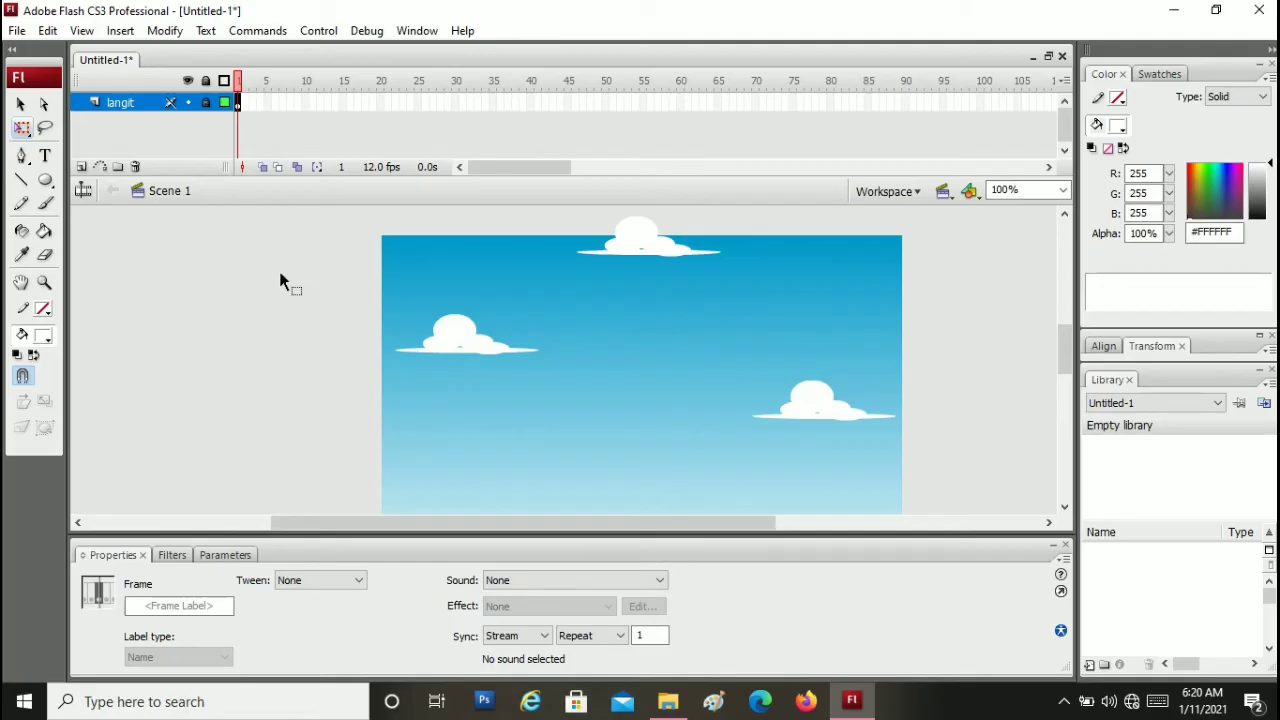
left_click(82, 167)
left_click(120, 104)
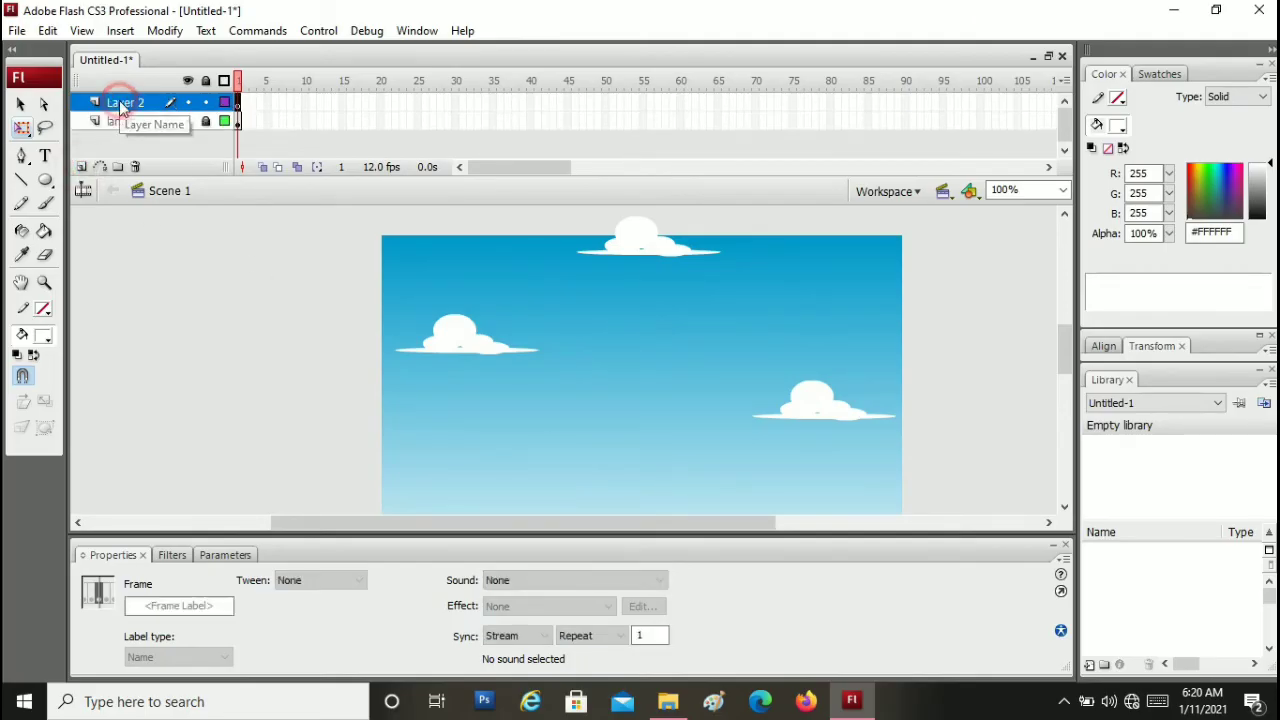
double_click(120, 104)
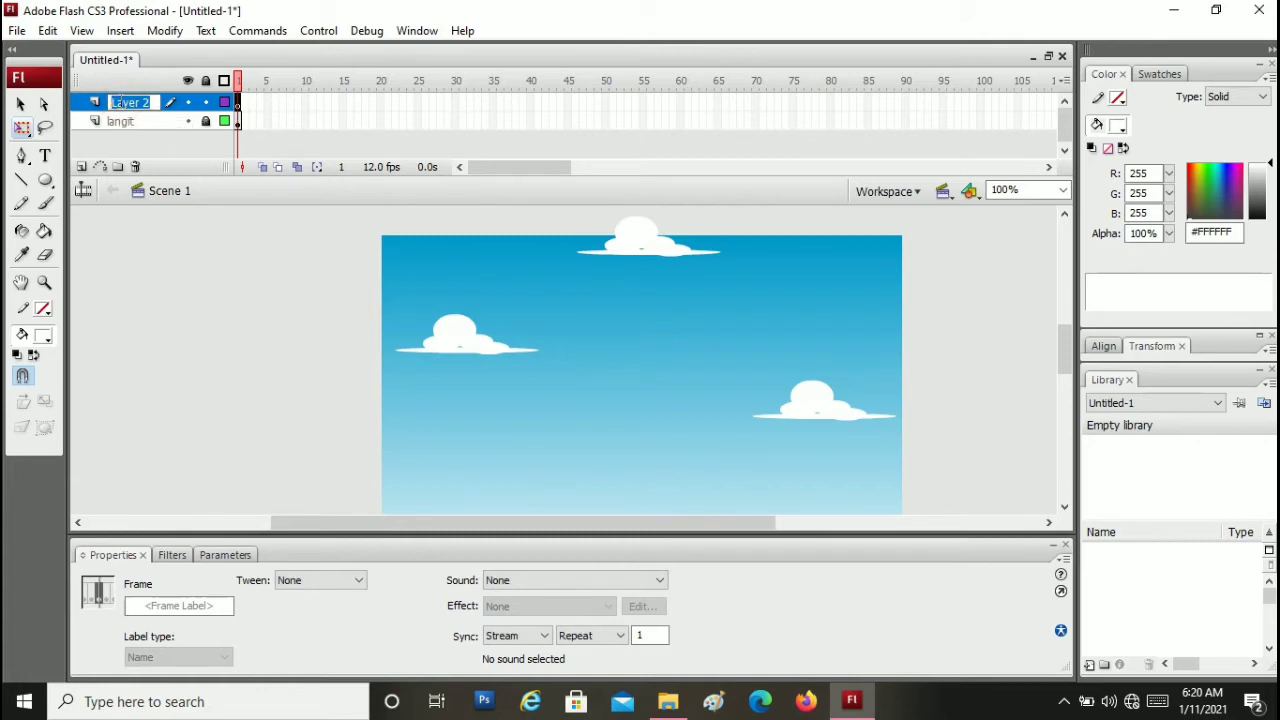
key("BackSpace")
type("jalanan")
left_click(145, 146)
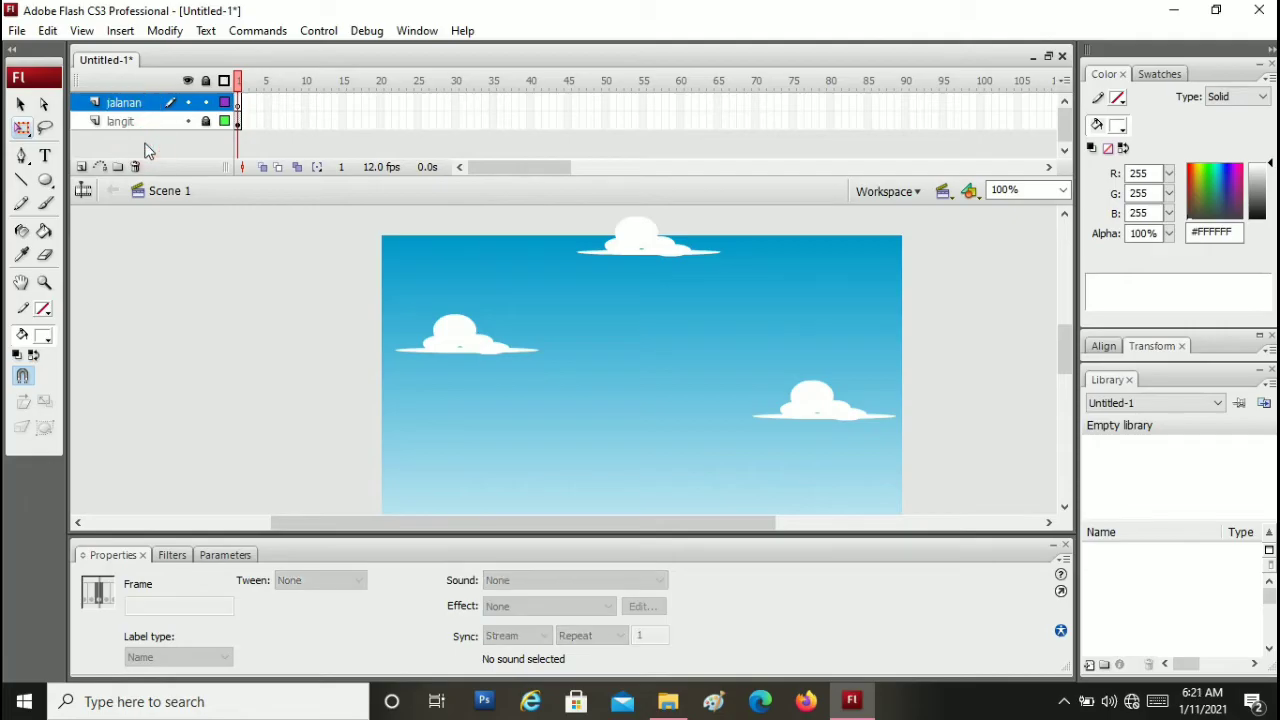
Import the jalanan image from the mobil folder onto the stage
left_click(17, 30)
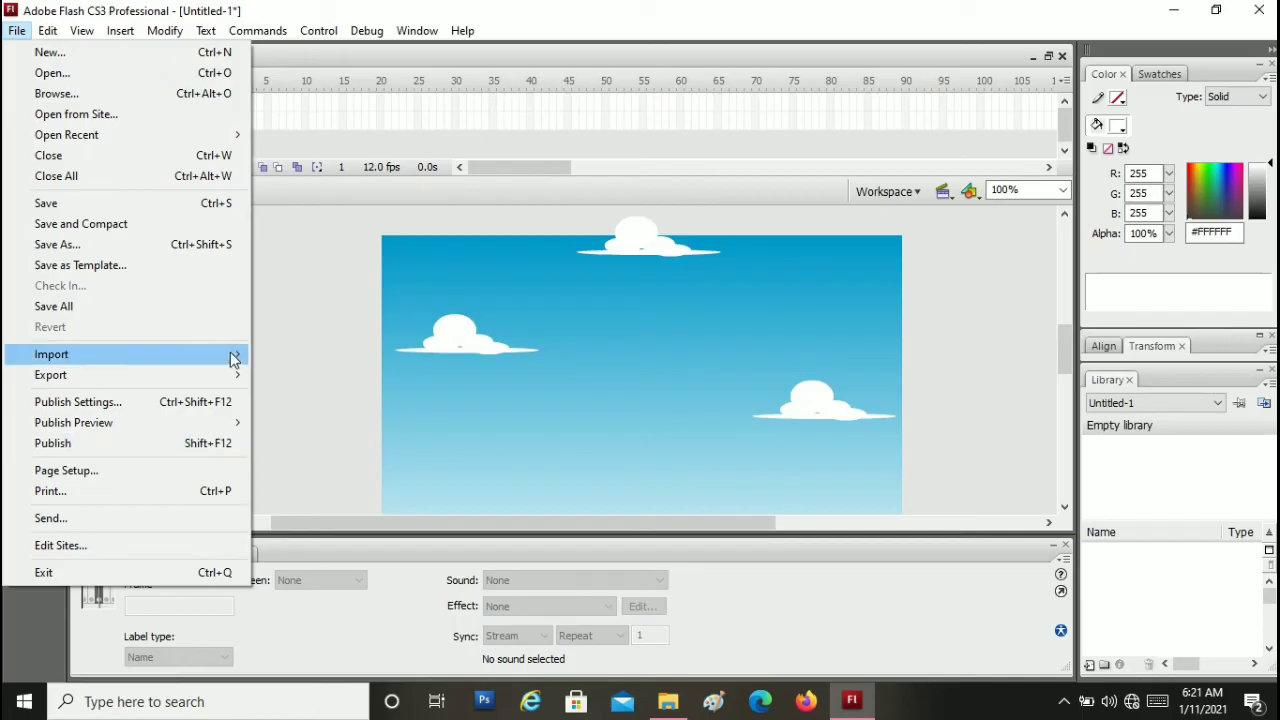
mouse_move(231, 356)
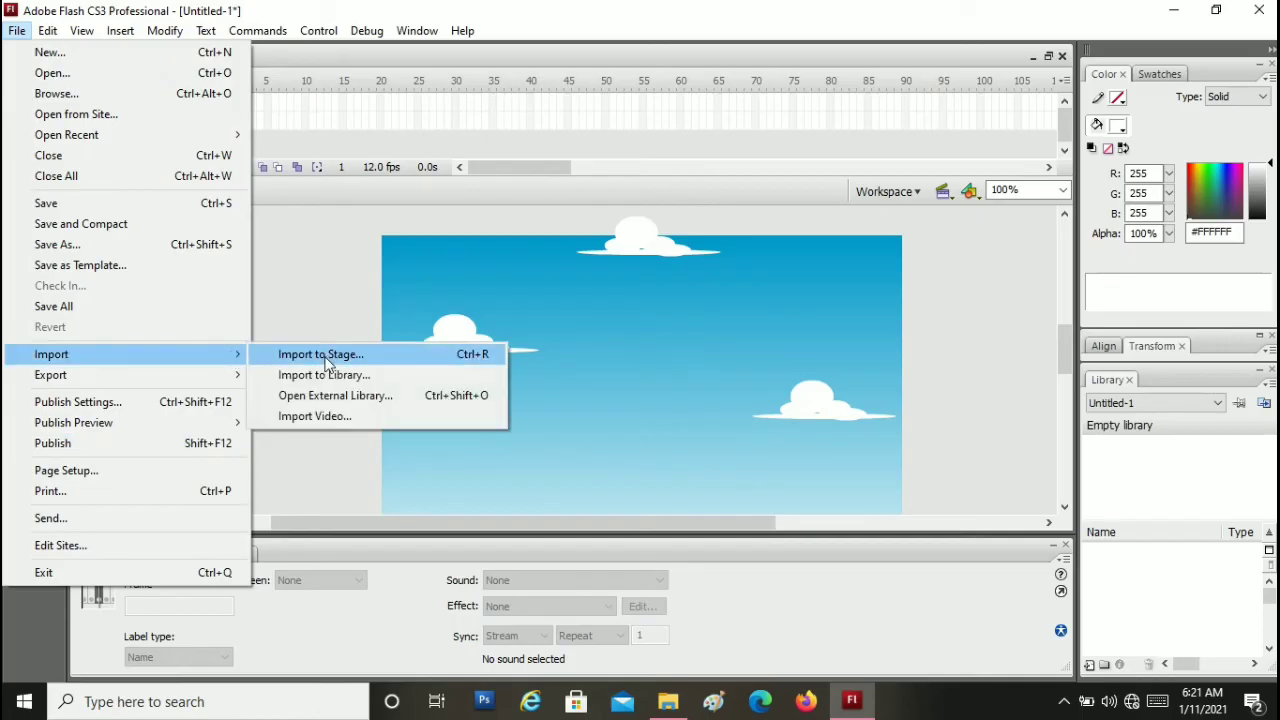
left_click(472, 356)
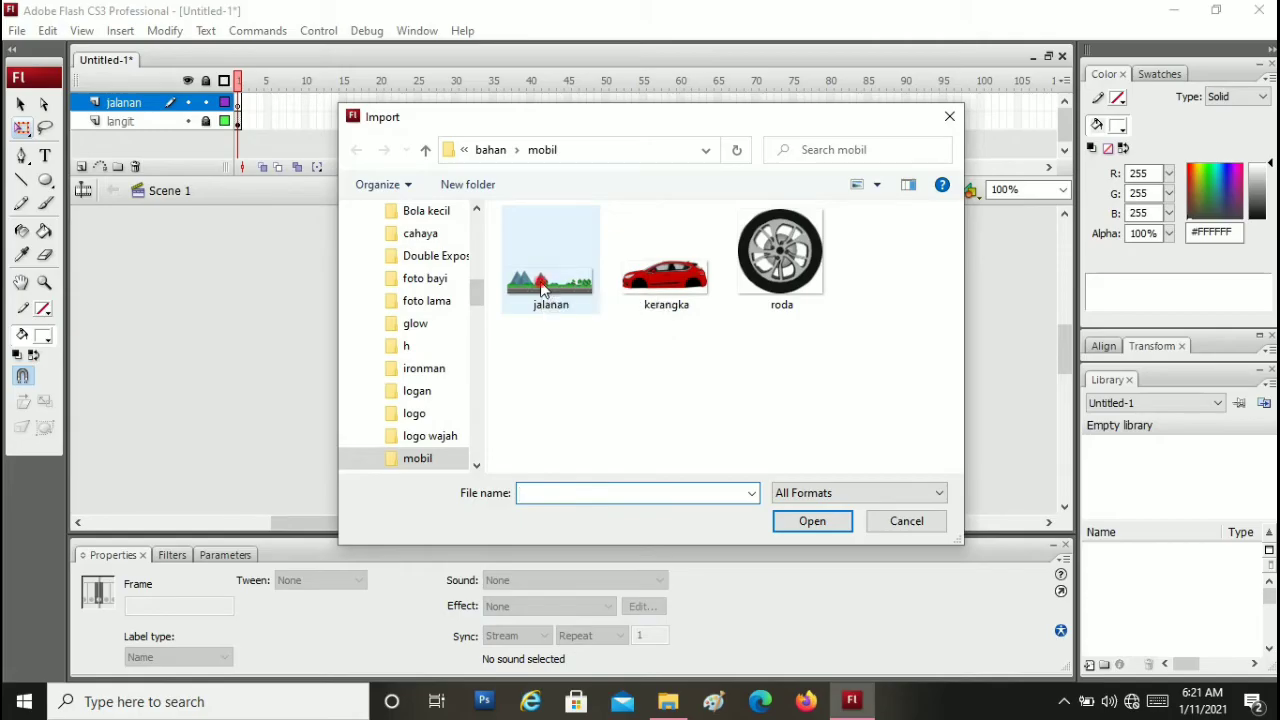
double_click(536, 281)
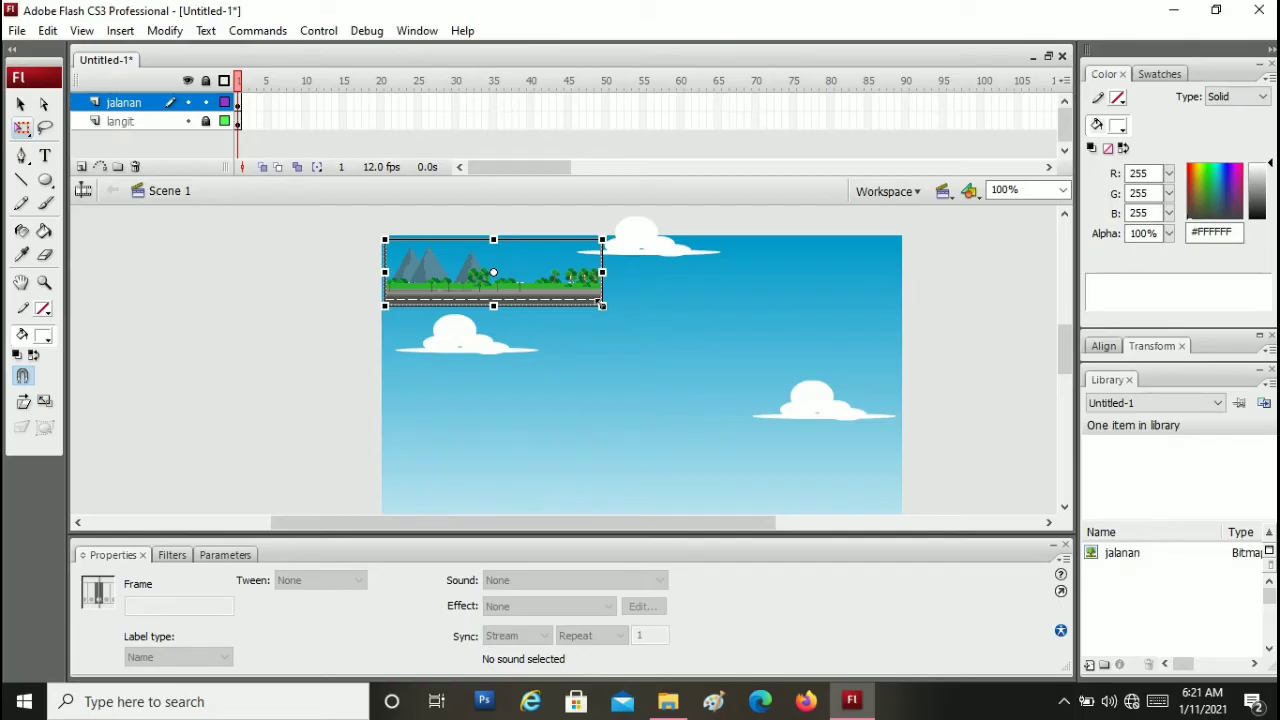
Enlarge the road image to about 976 × 298 pixels and align its lower-right corner with that of the sky
left_click_drag(603, 306, 757, 389)
left_click_drag(618, 318, 624, 426)
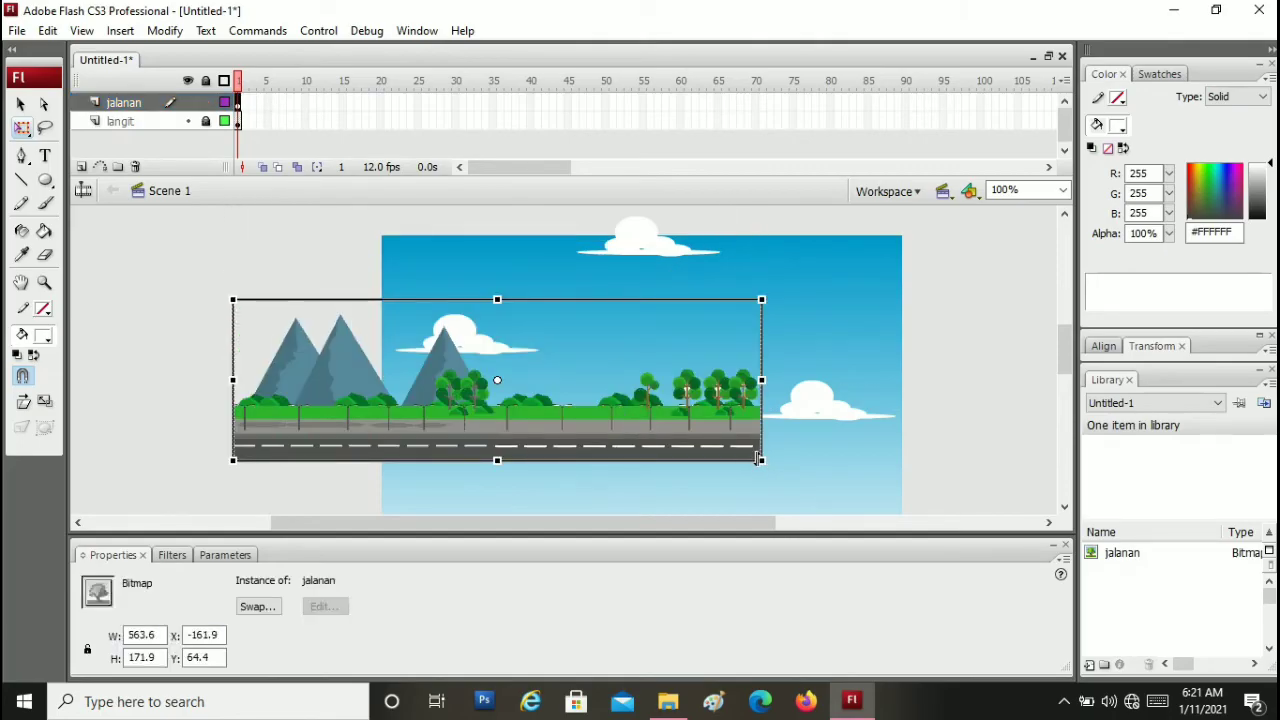
left_click_drag(761, 459, 895, 540)
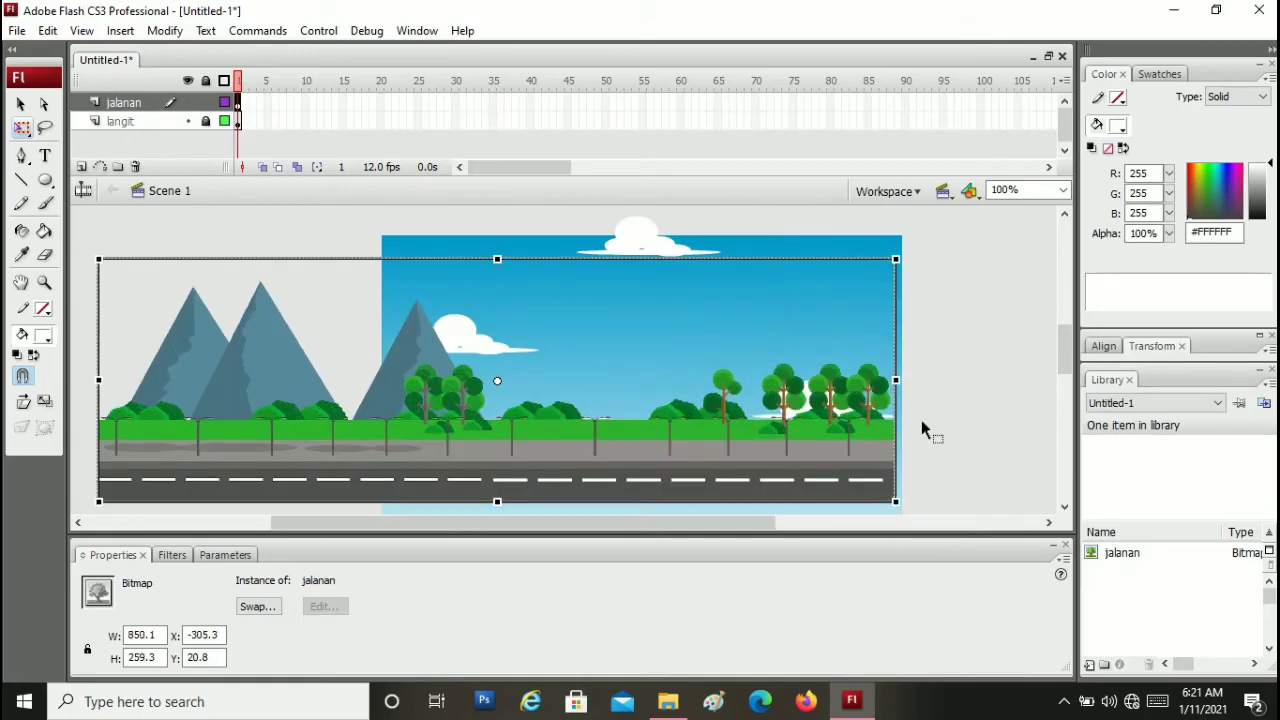
left_click(1063, 190)
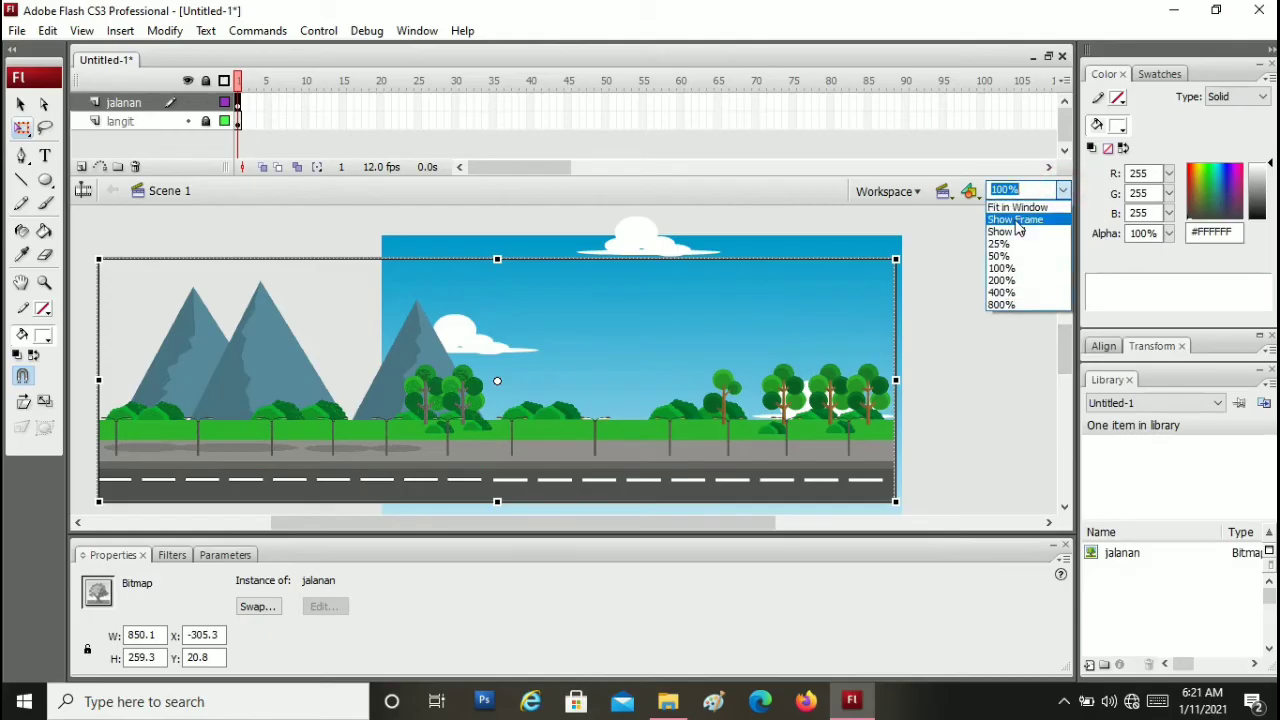
left_click(1015, 219)
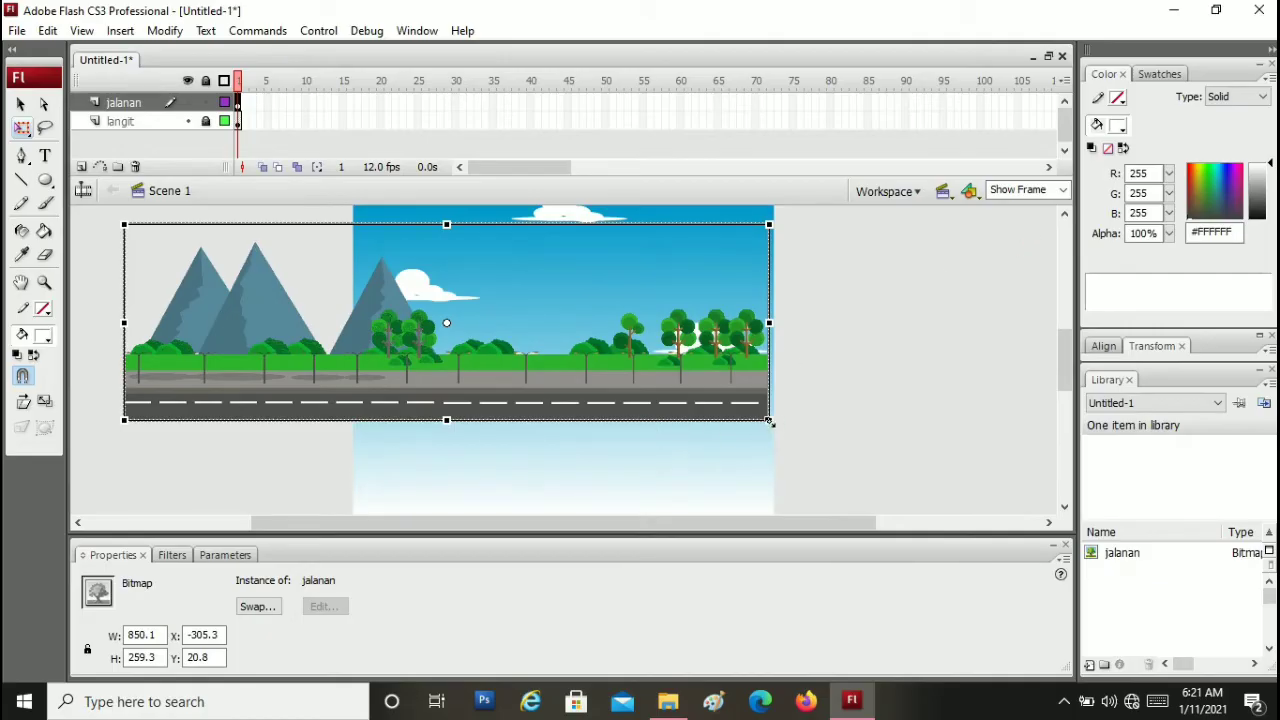
left_click_drag(769, 421, 729, 503)
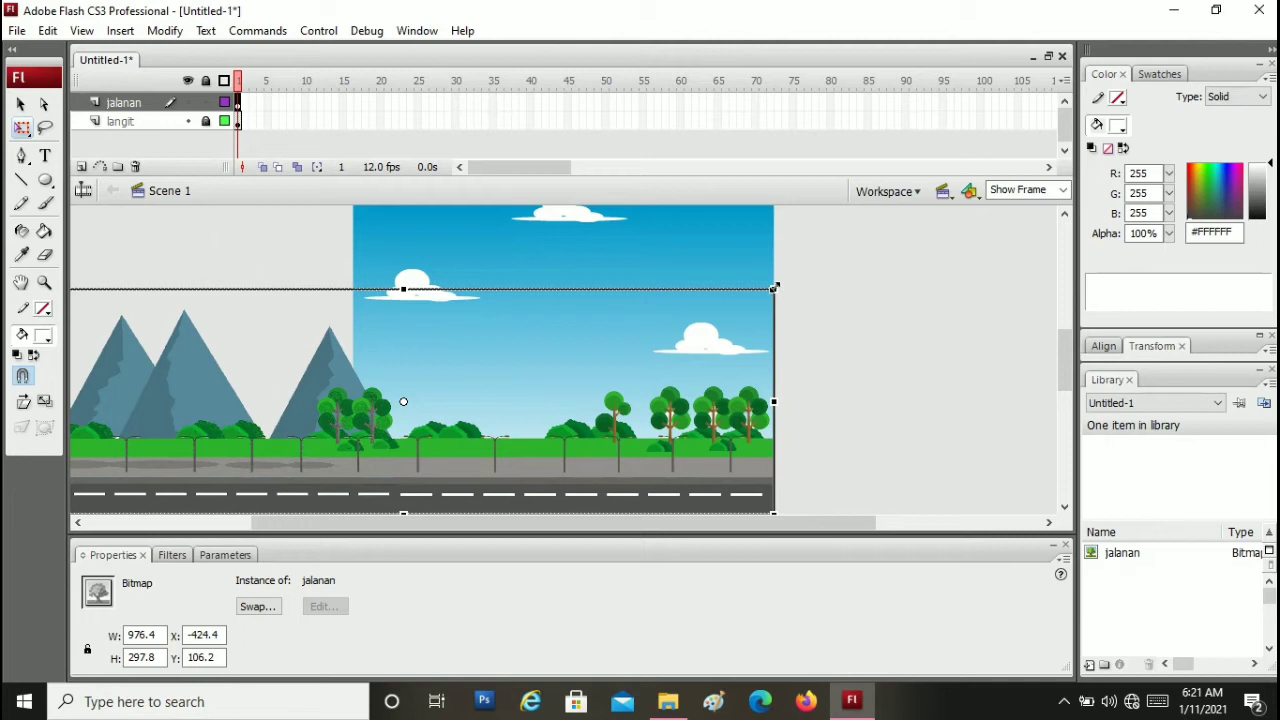
Enlarge the road image further to about 1214 × 370 pixels and move it back to the sky's lower-right corner
left_click_drag(774, 288, 831, 220)
left_click_drag(1064, 370, 1064, 400)
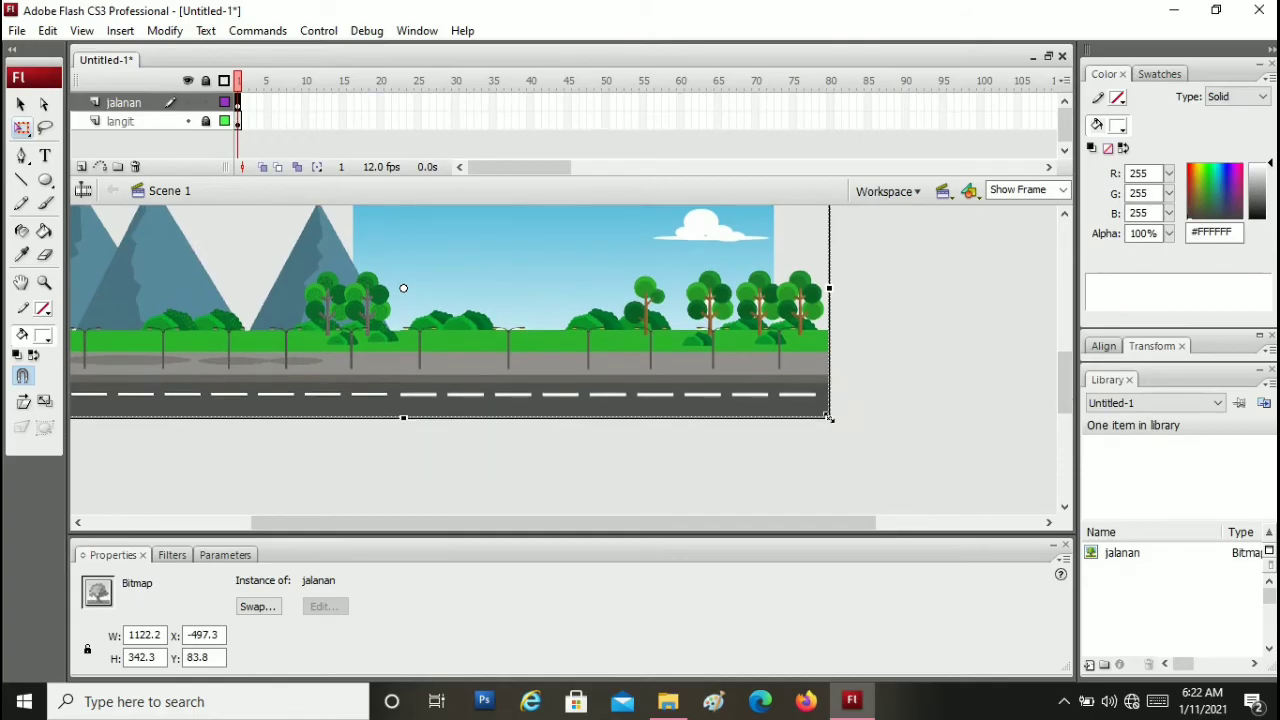
left_click_drag(829, 417, 866, 442)
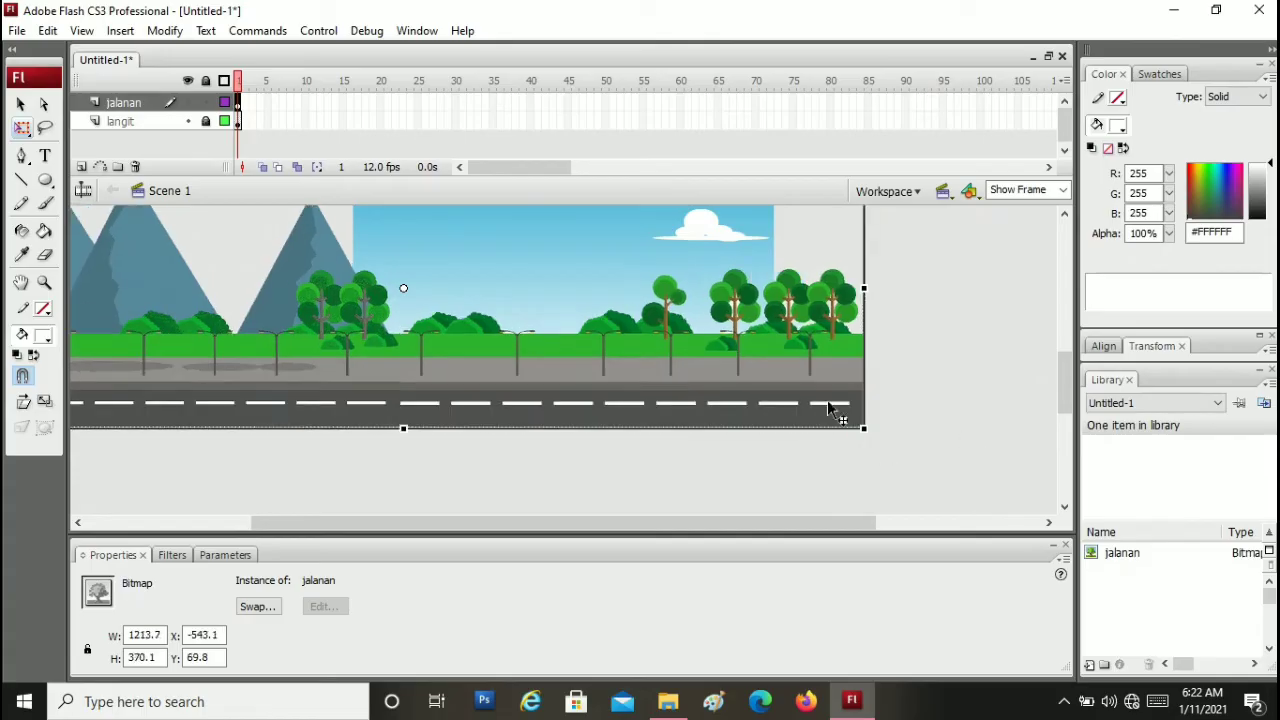
mouse_move(747, 366)
left_mouse_down()
mouse_move(737, 357)
mouse_move(735, 371)
left_mouse_up()
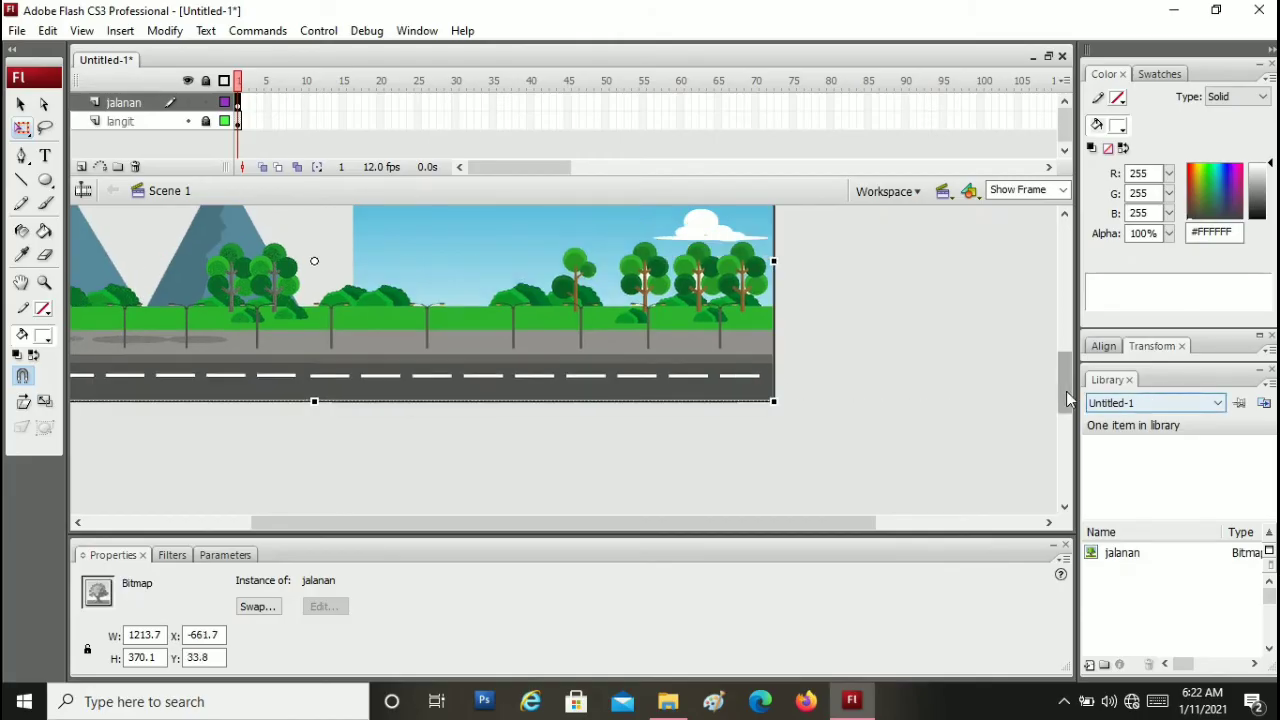
Scale the road image up to about 1295 × 395 pixels and place it at about X -747, Y 9
left_click_drag(1062, 392, 1042, 369)
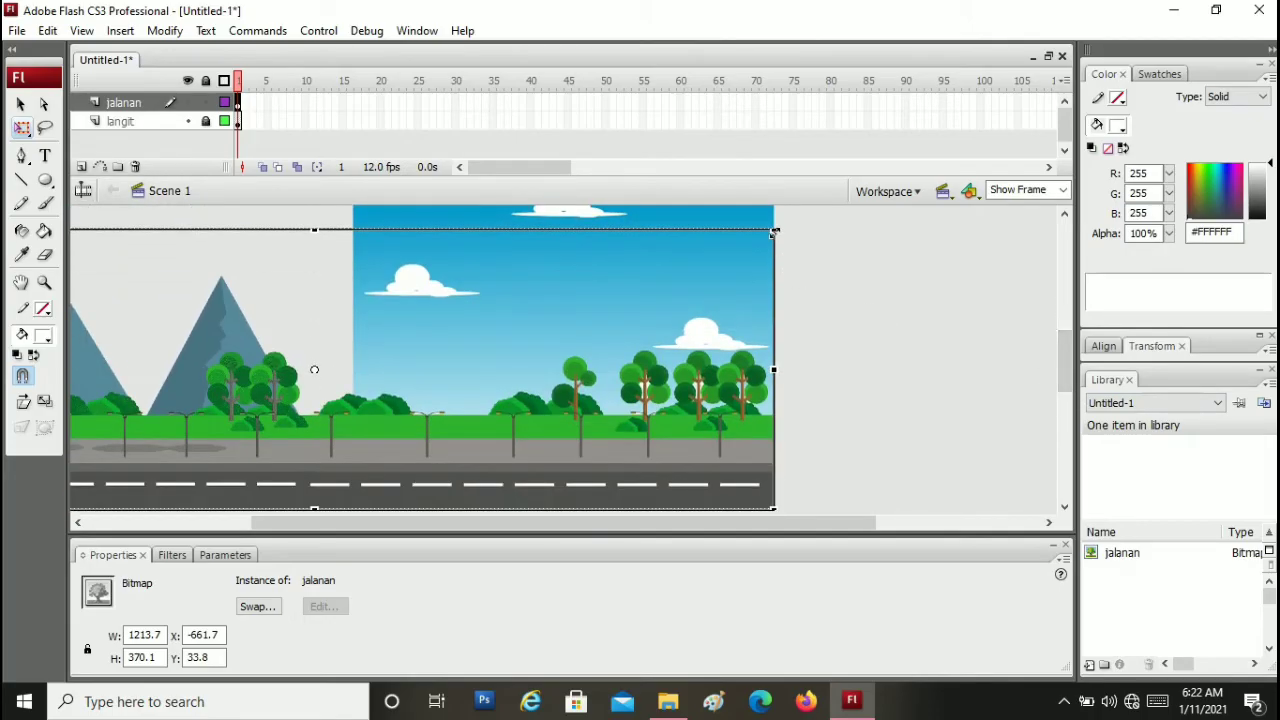
left_click_drag(774, 232, 803, 218)
left_click_drag(748, 492, 696, 454)
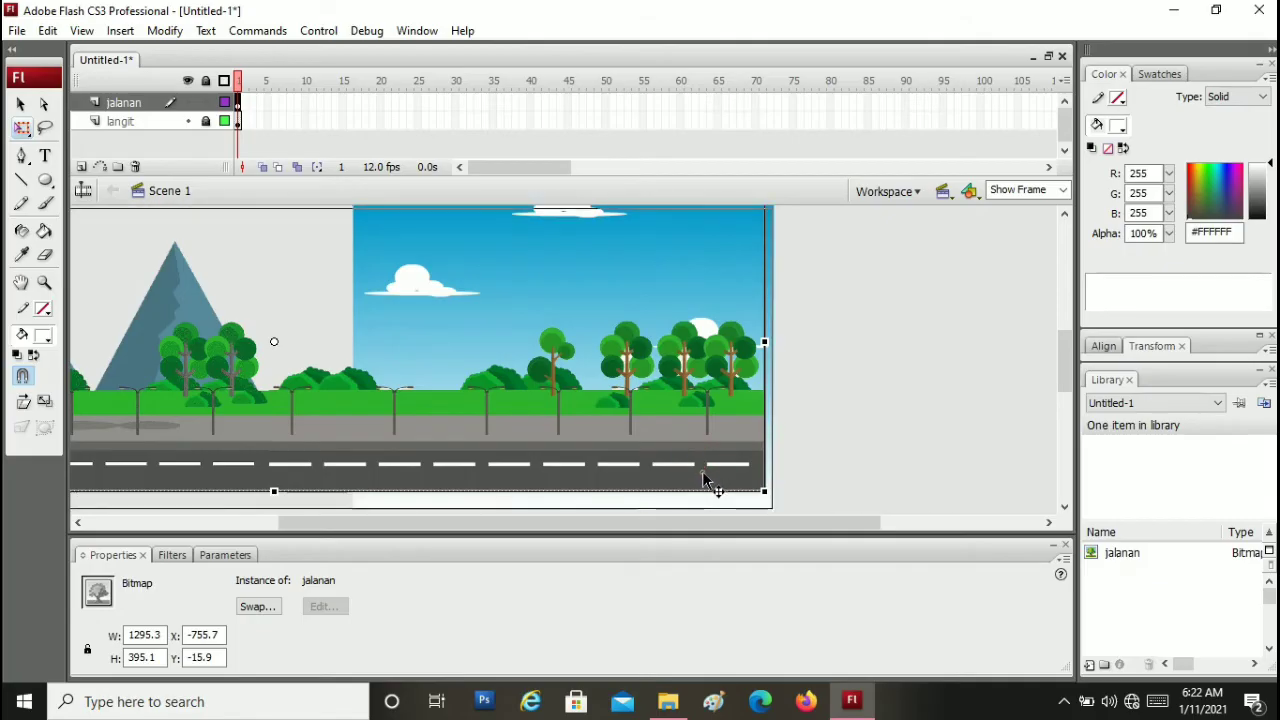
left_click_drag(702, 478, 664, 500)
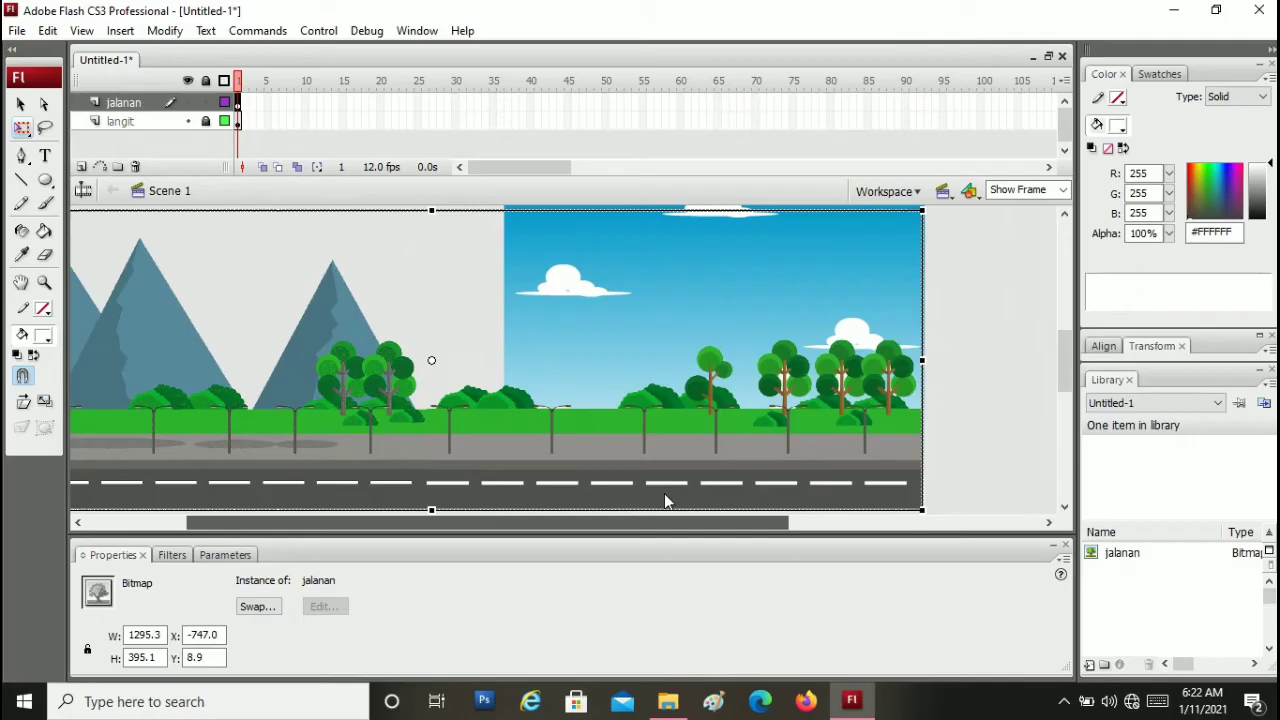
left_click_drag(664, 500, 664, 500)
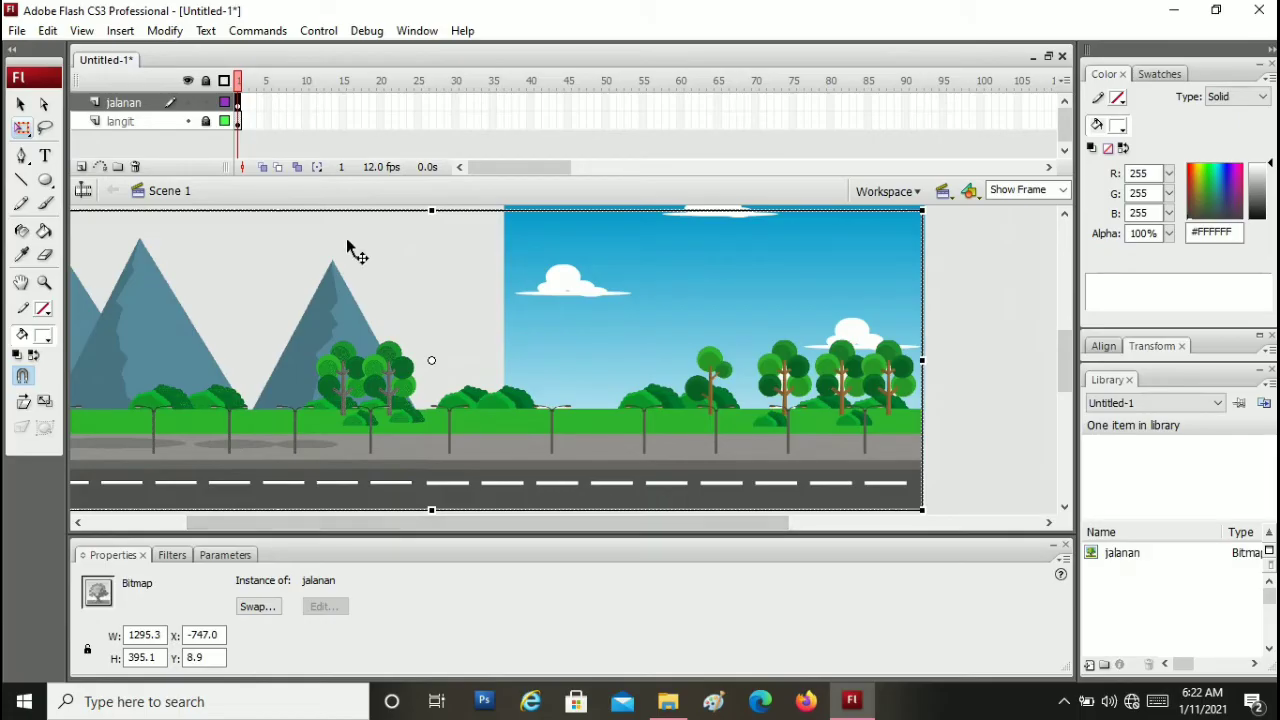
Lock the jalanan layer and add a new layer named mobil above it
left_click(205, 102)
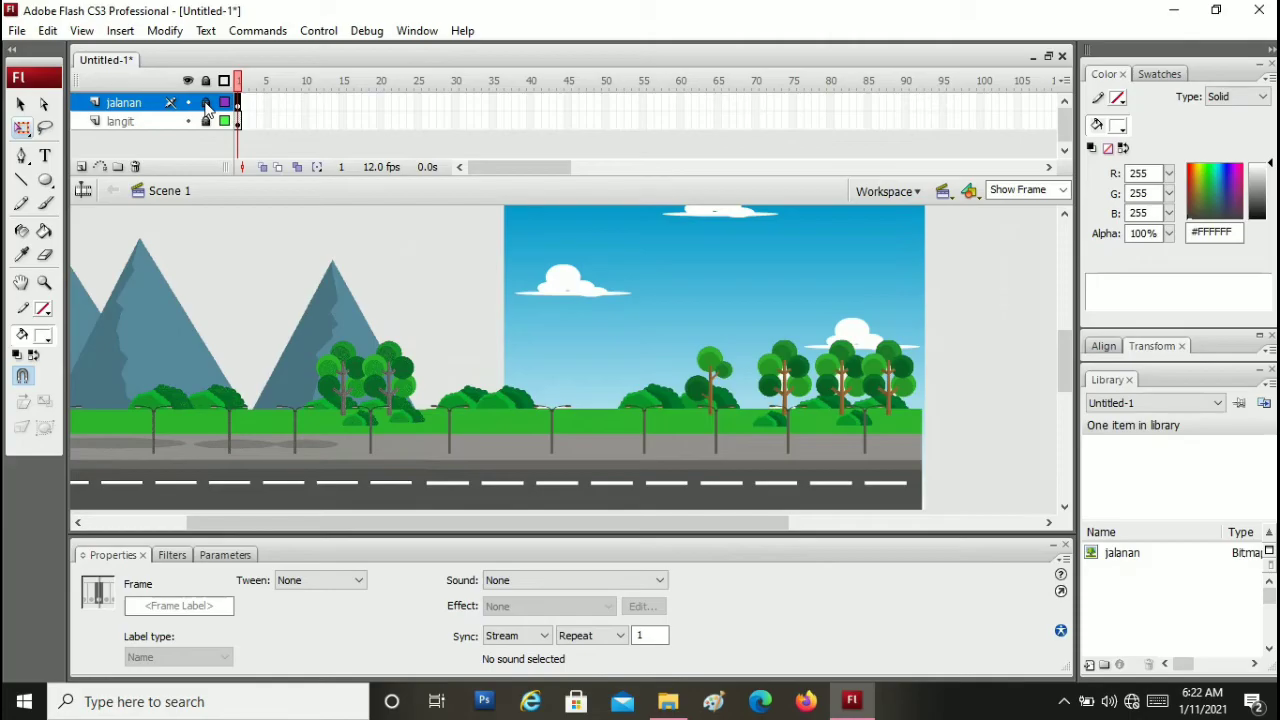
left_click(83, 168)
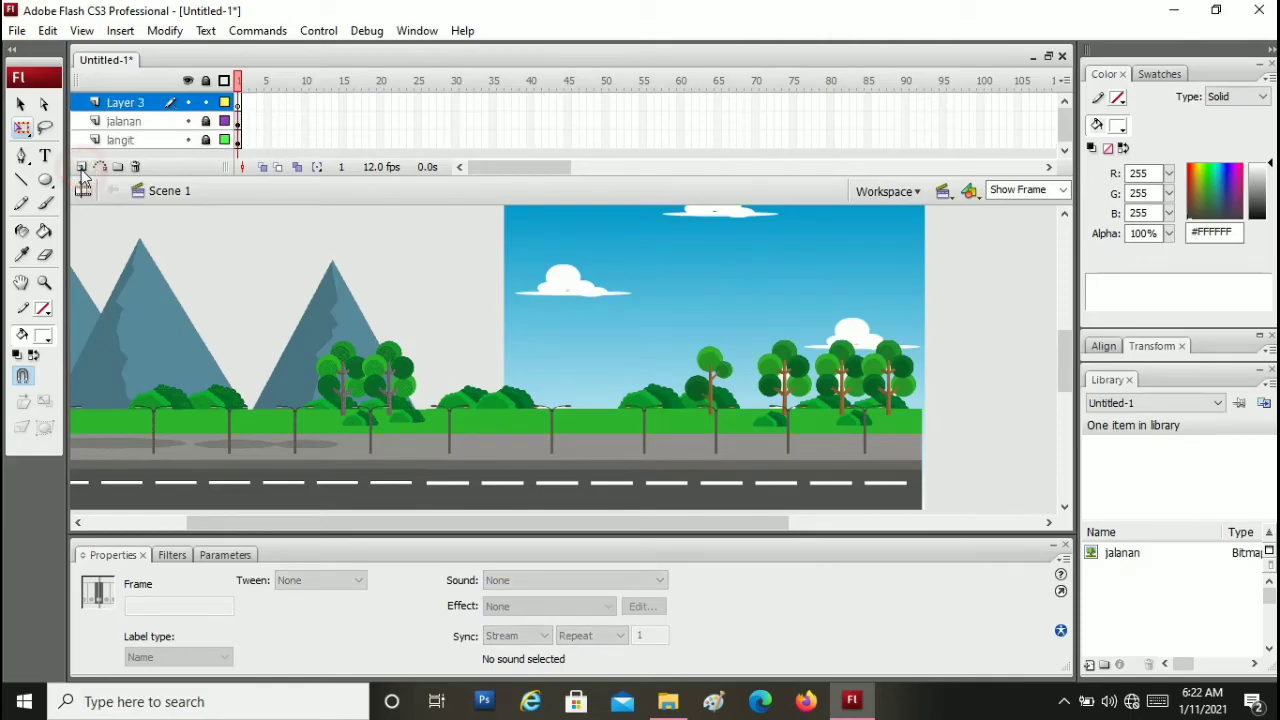
left_click(123, 106)
double_click(124, 107)
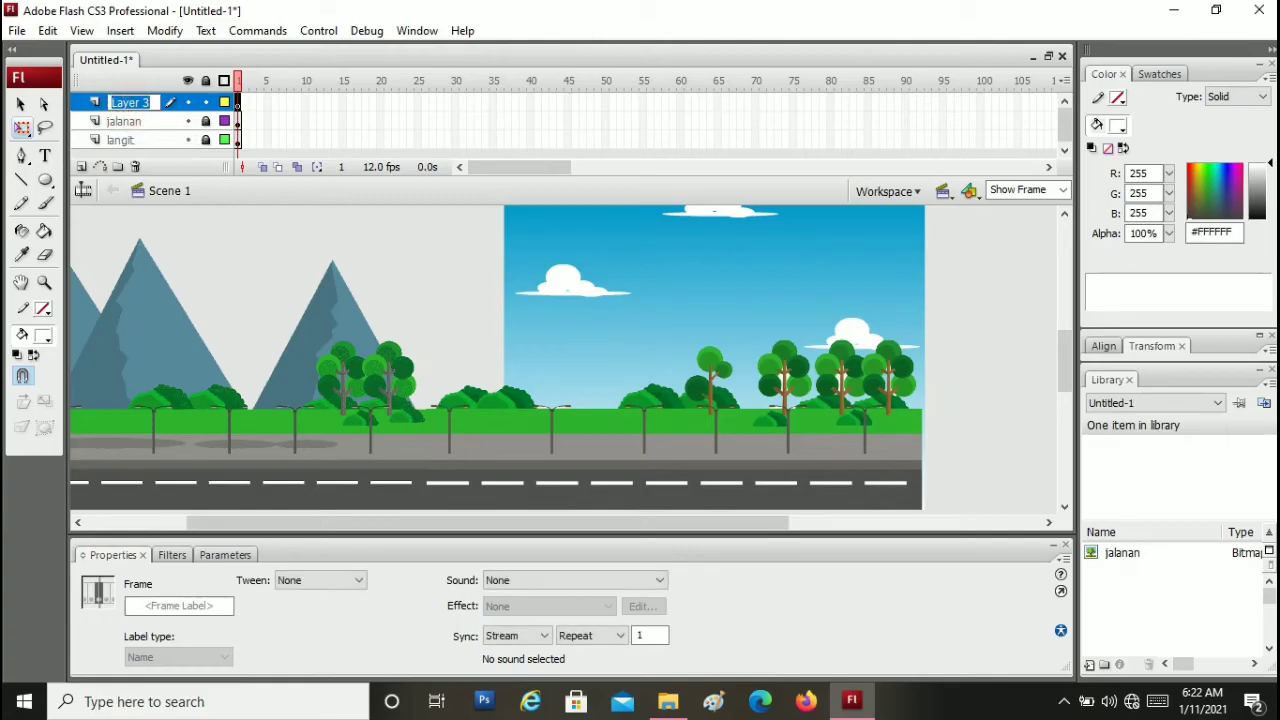
type("mobil")
Import the kerangka and roda images from the mobil folder onto the stage
left_click(11, 37)
mouse_move(175, 358)
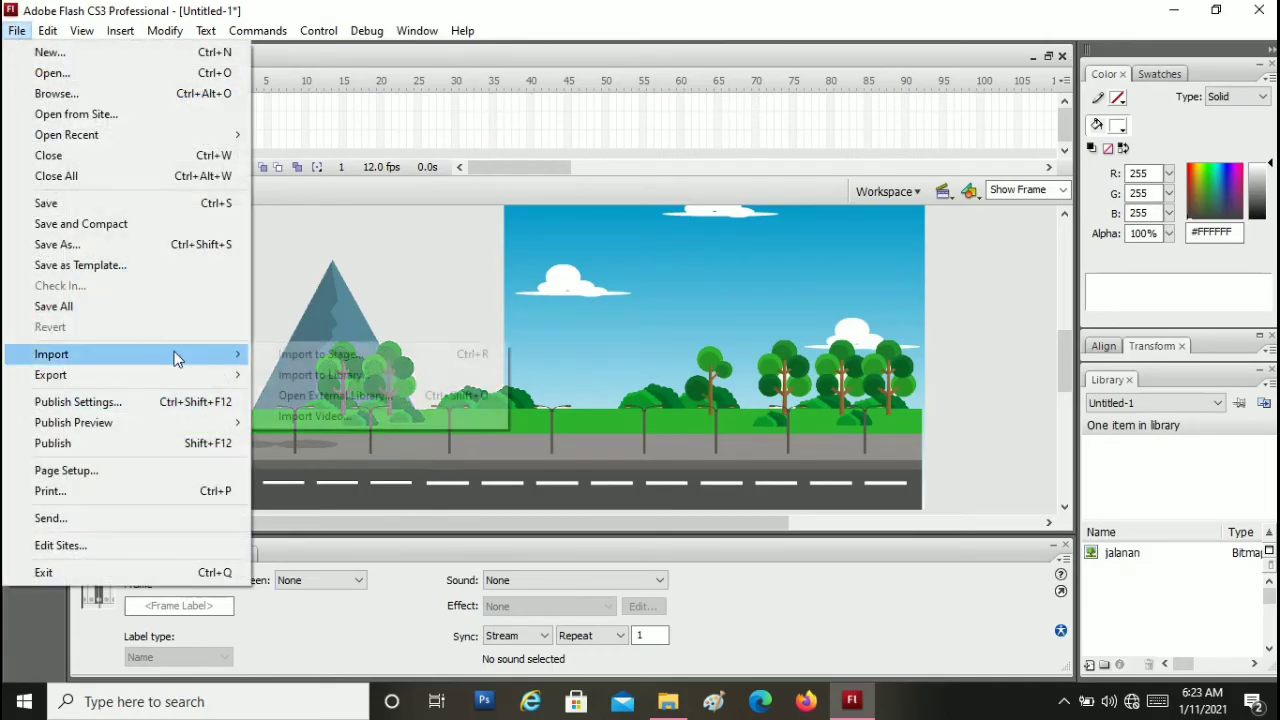
left_click(310, 358)
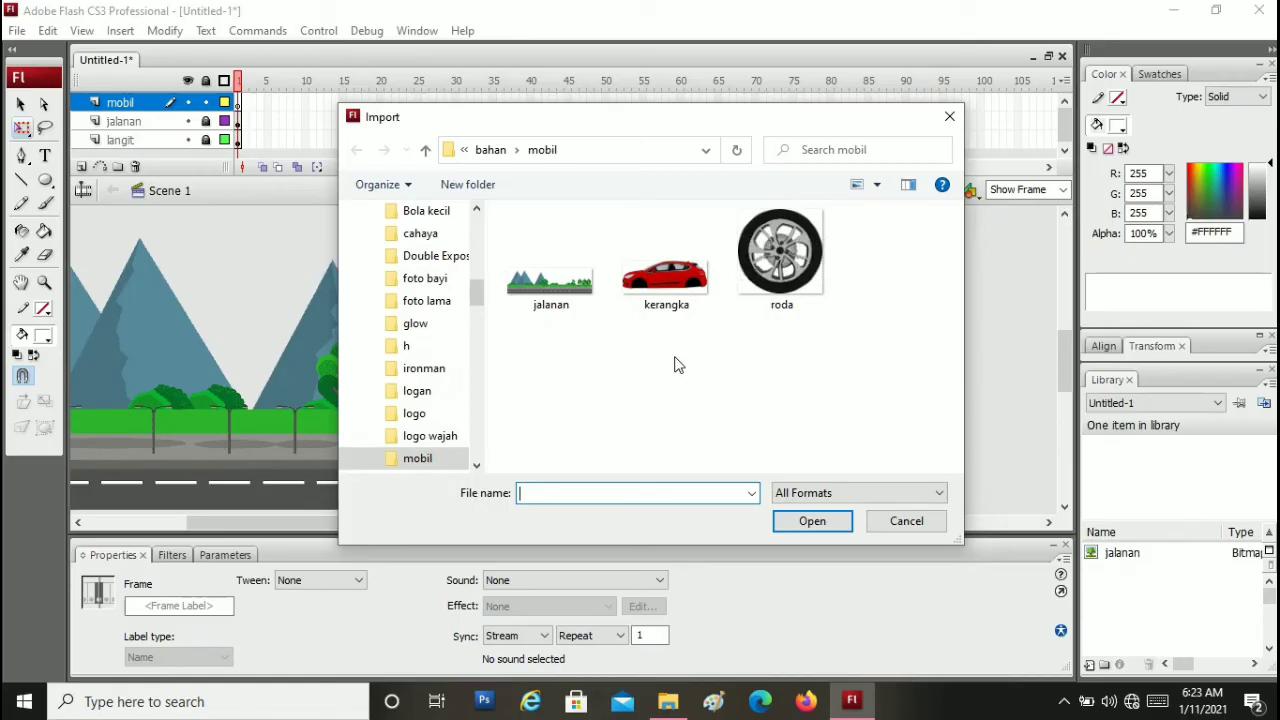
left_click_drag(657, 372, 808, 221)
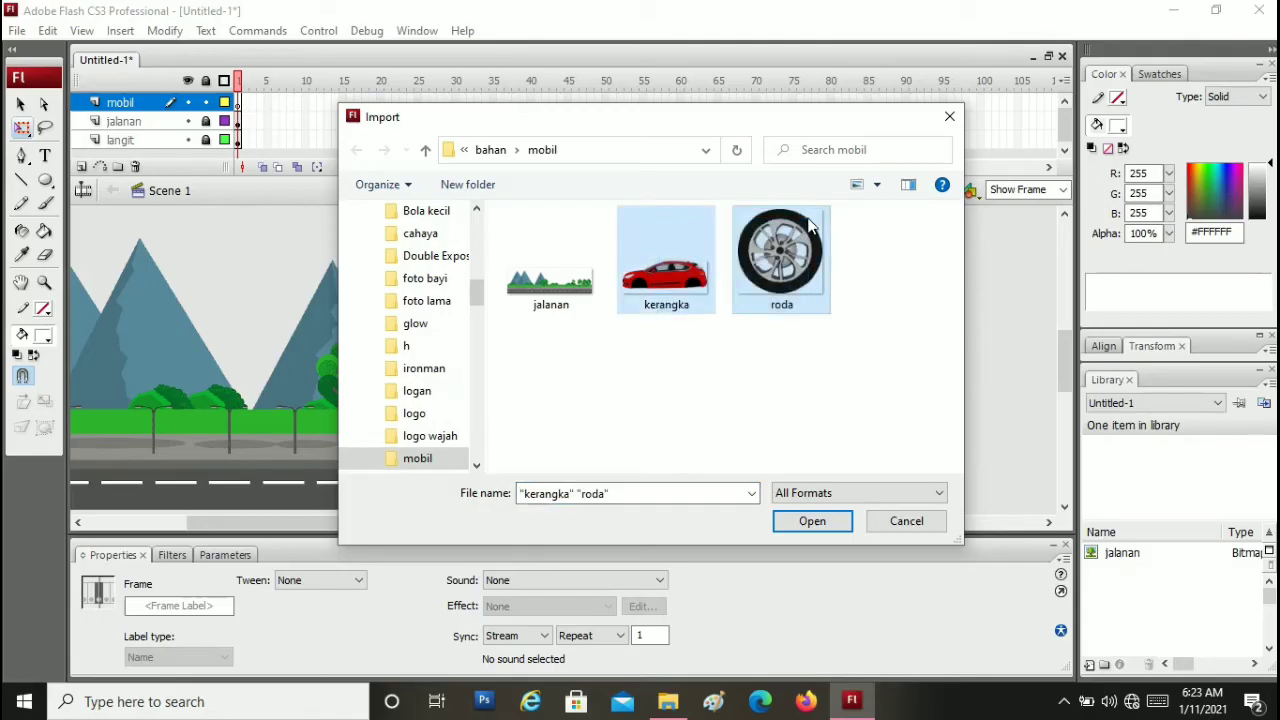
left_click(815, 521)
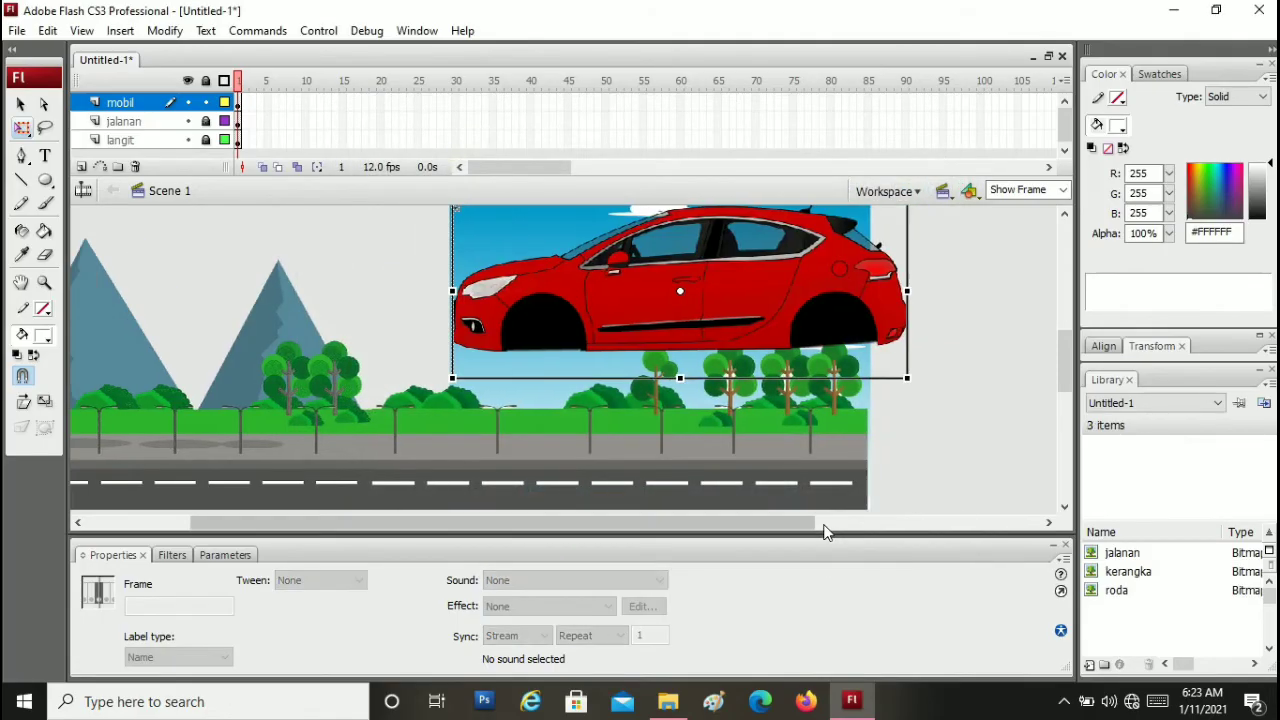
Scale the red car body down to about 277 × 106 pixels and place it on the road at about X 130, Y 262
mouse_move(1063, 350)
left_mouse_down()
mouse_move(1063, 318)
mouse_move(1069, 372)
mouse_move(1057, 349)
left_mouse_up()
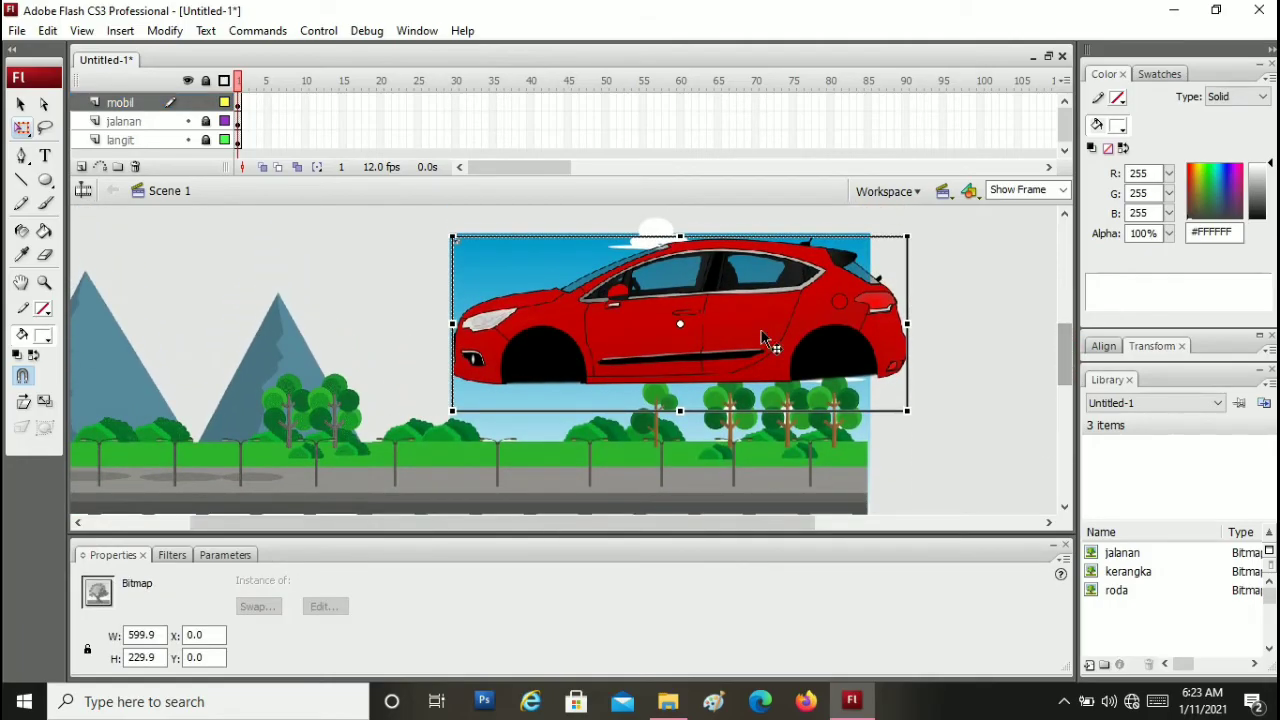
left_click_drag(761, 334, 701, 393)
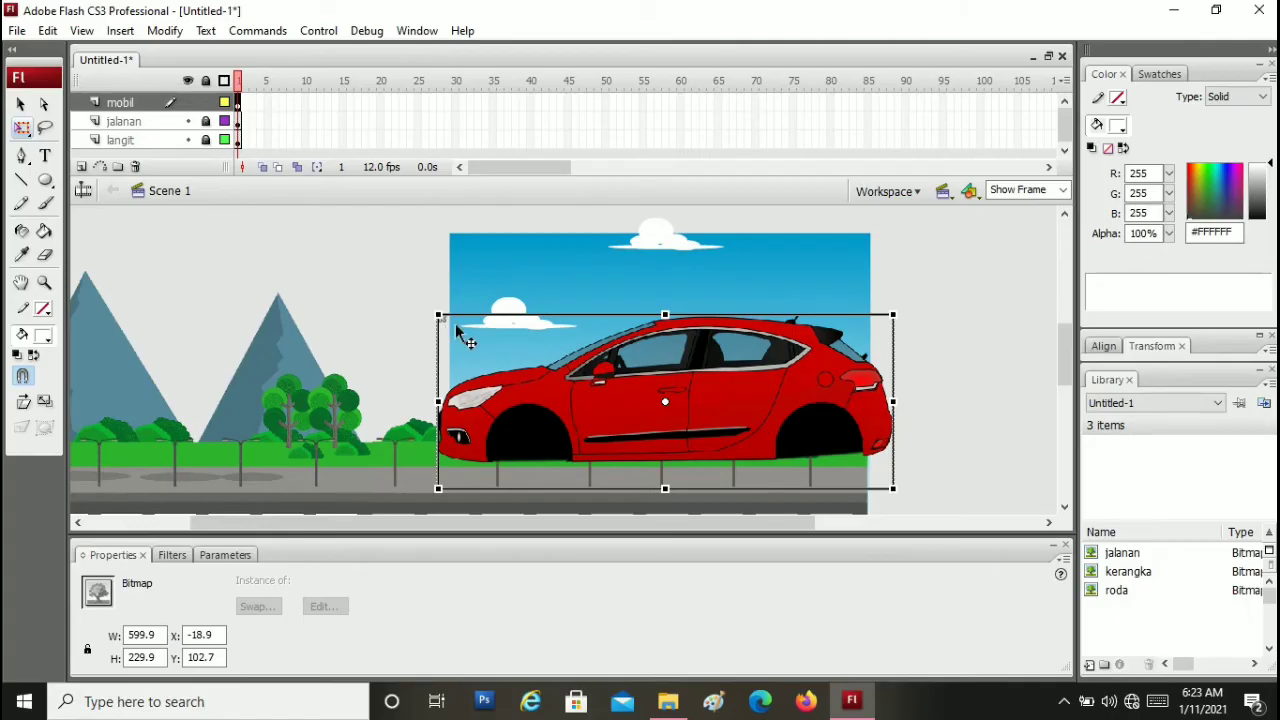
left_click(948, 369)
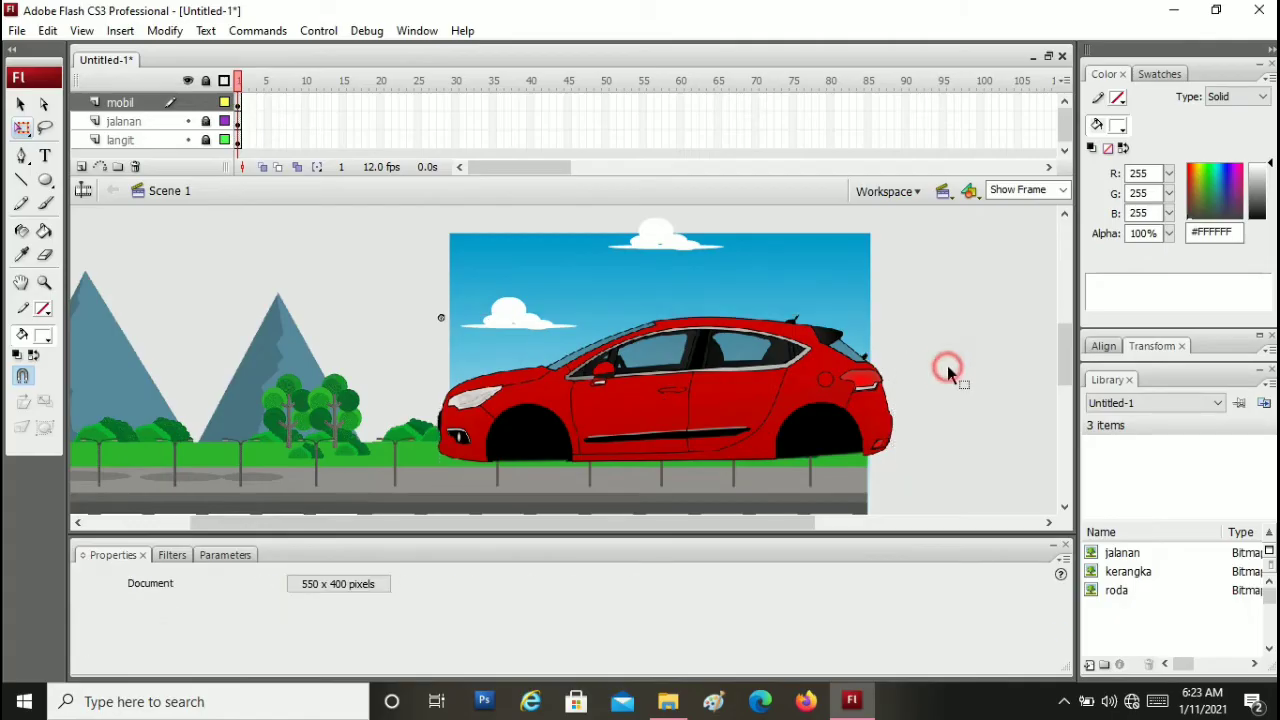
left_click(788, 392)
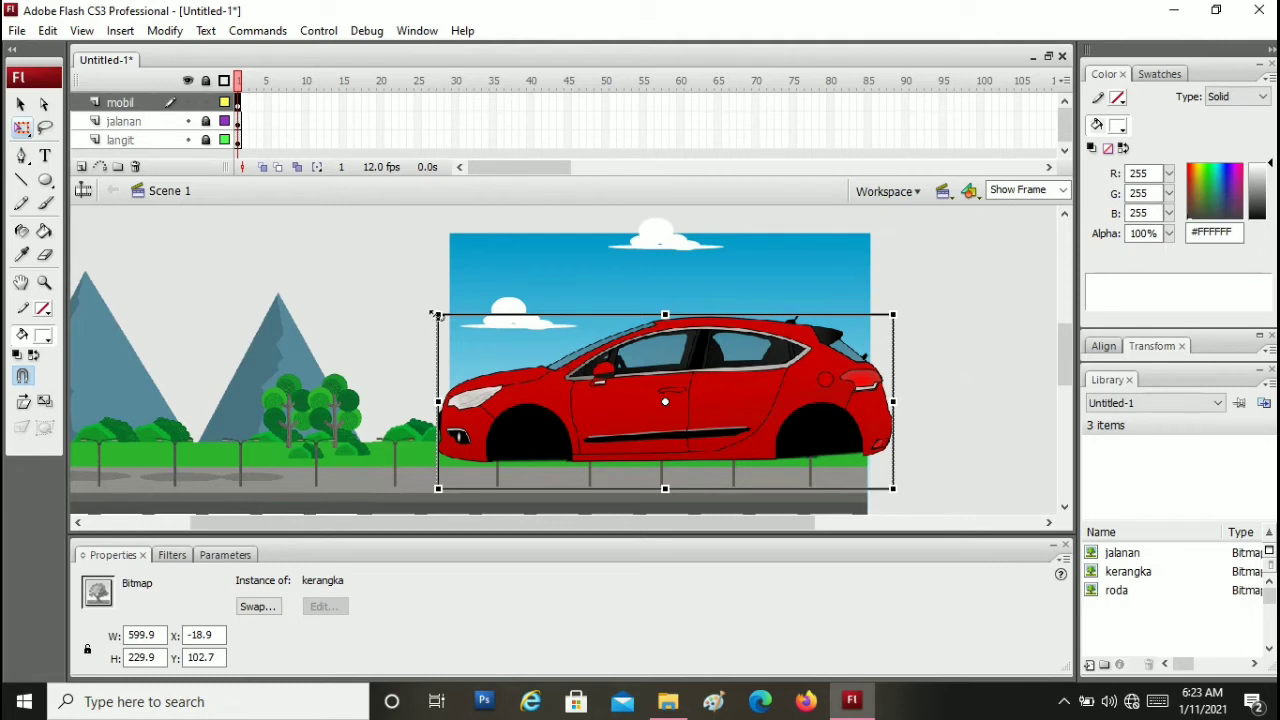
left_click_drag(437, 315, 560, 361)
left_click_drag(1066, 348, 1063, 360)
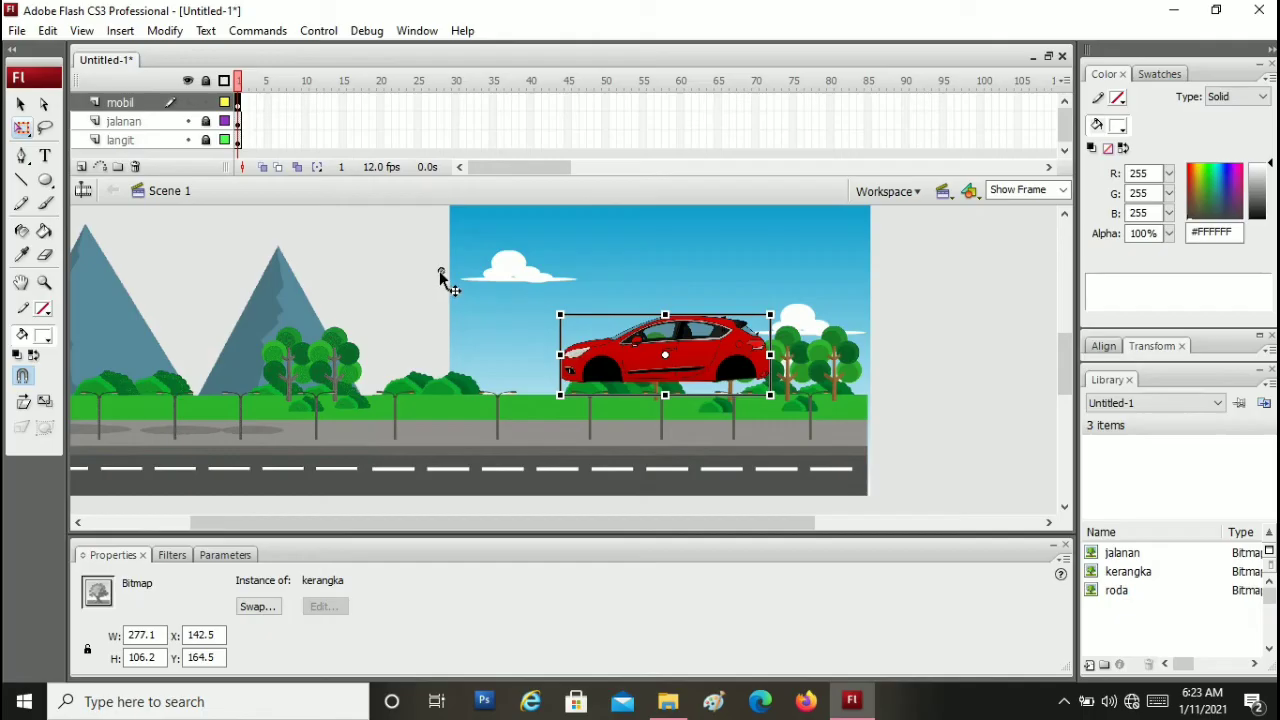
left_click_drag(713, 359, 703, 429)
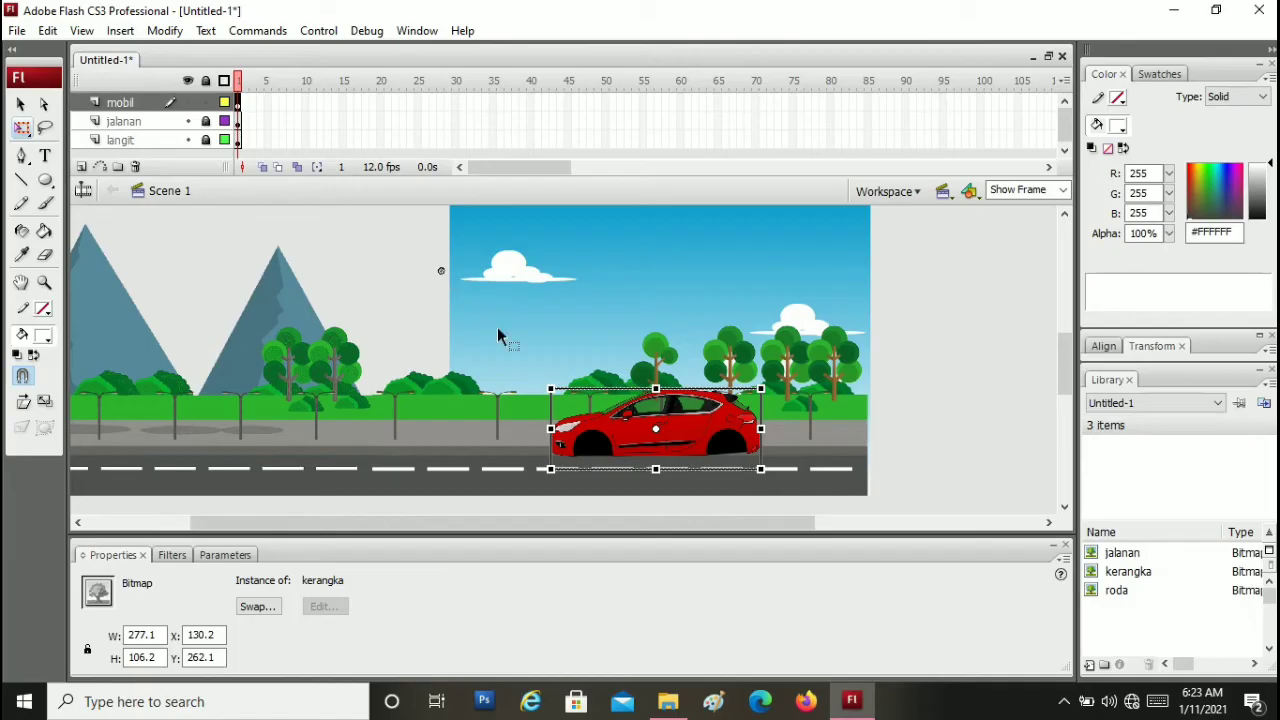
Move the tiny wheel image in front of the car and enlarge it to about 75 × 75 pixels
left_click(440, 270)
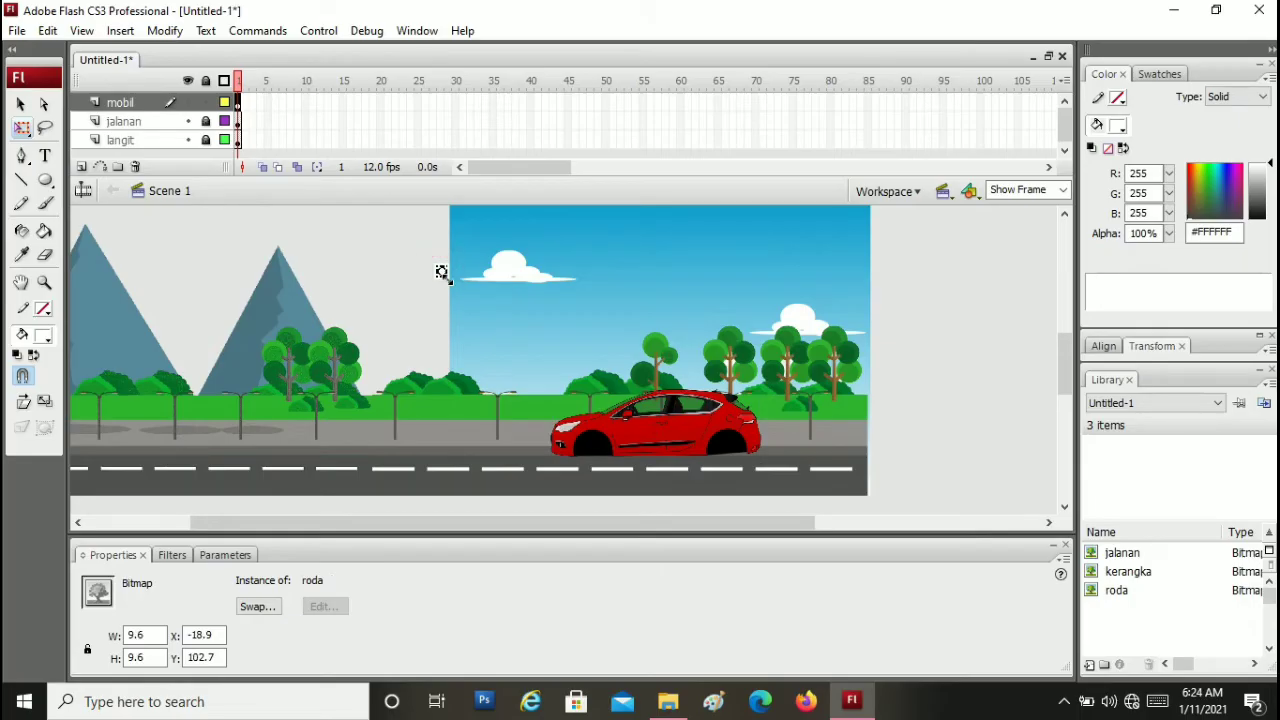
left_click_drag(441, 271, 519, 409)
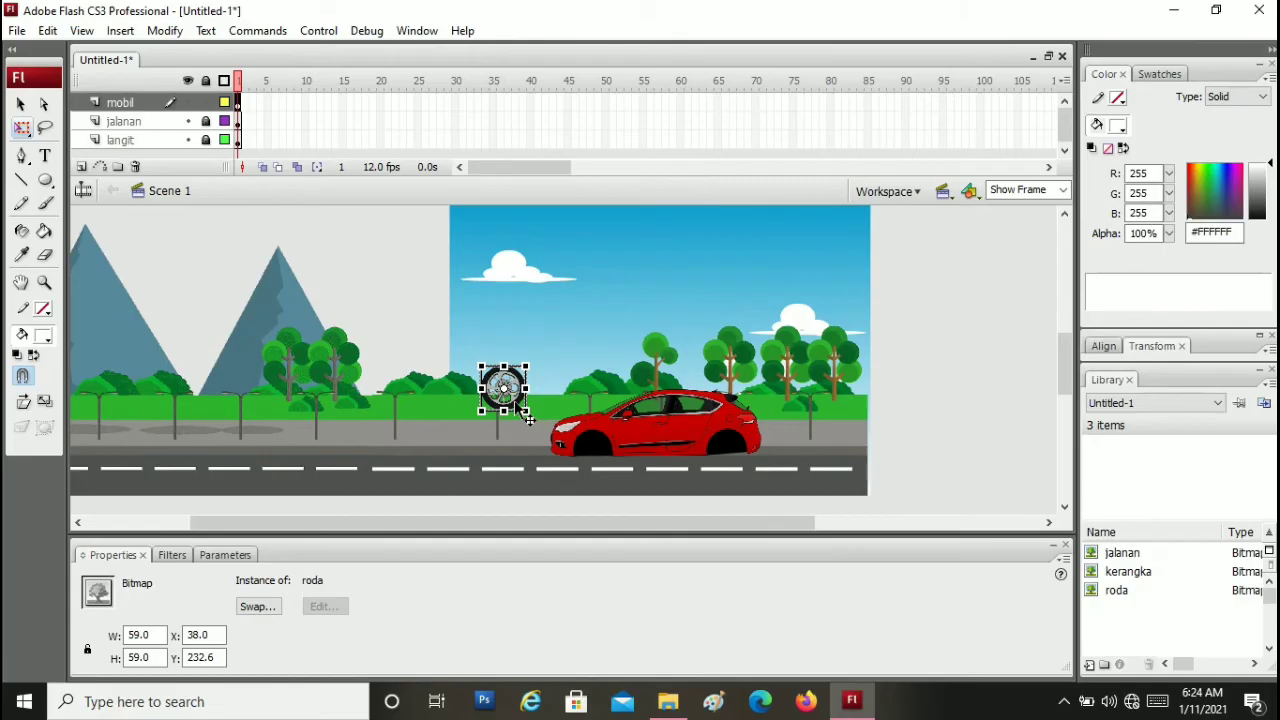
key("ctrl+=")
key("ctrl+=")
key("ctrl+-")
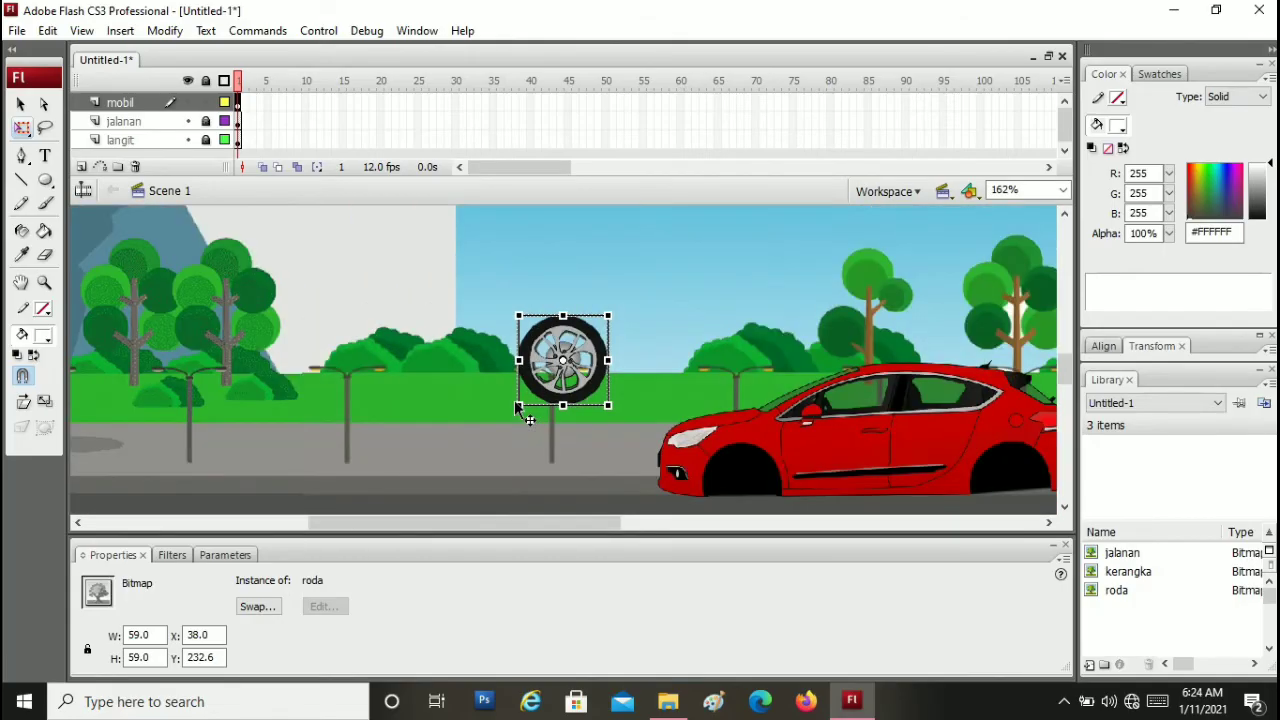
key("ctrl+=")
key("ctrl+-")
left_click(45, 285)
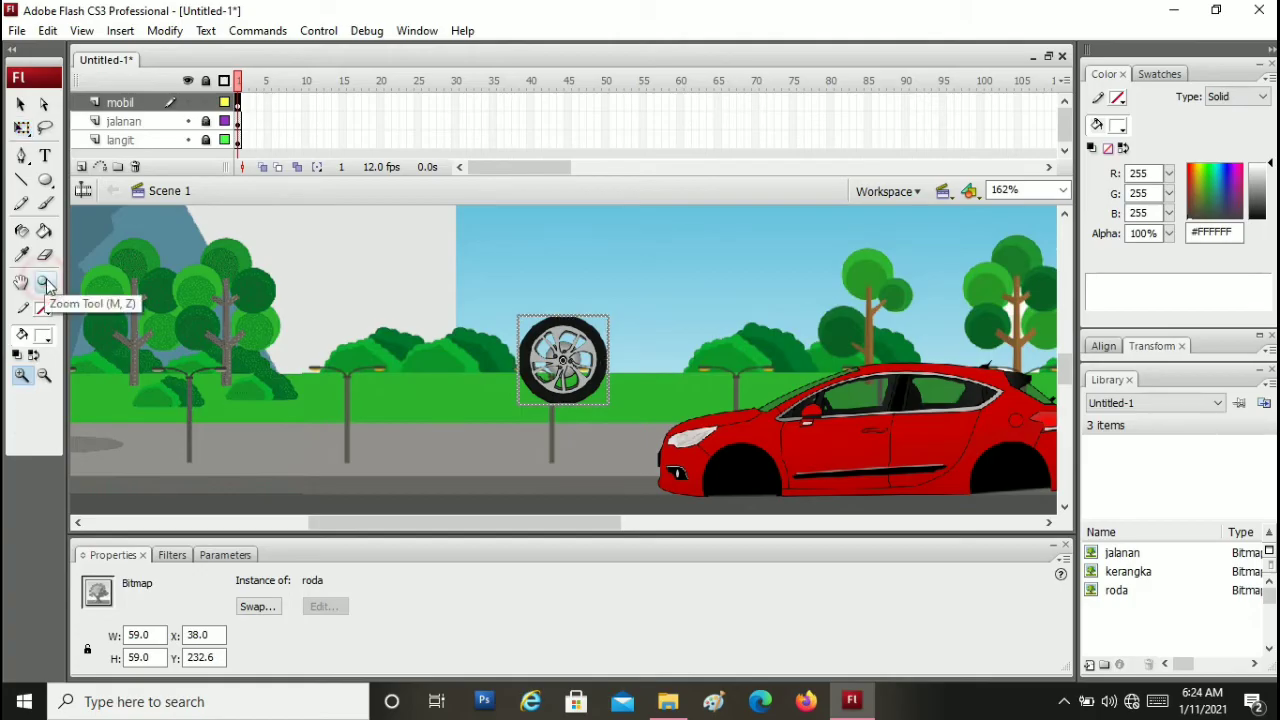
left_click(472, 340)
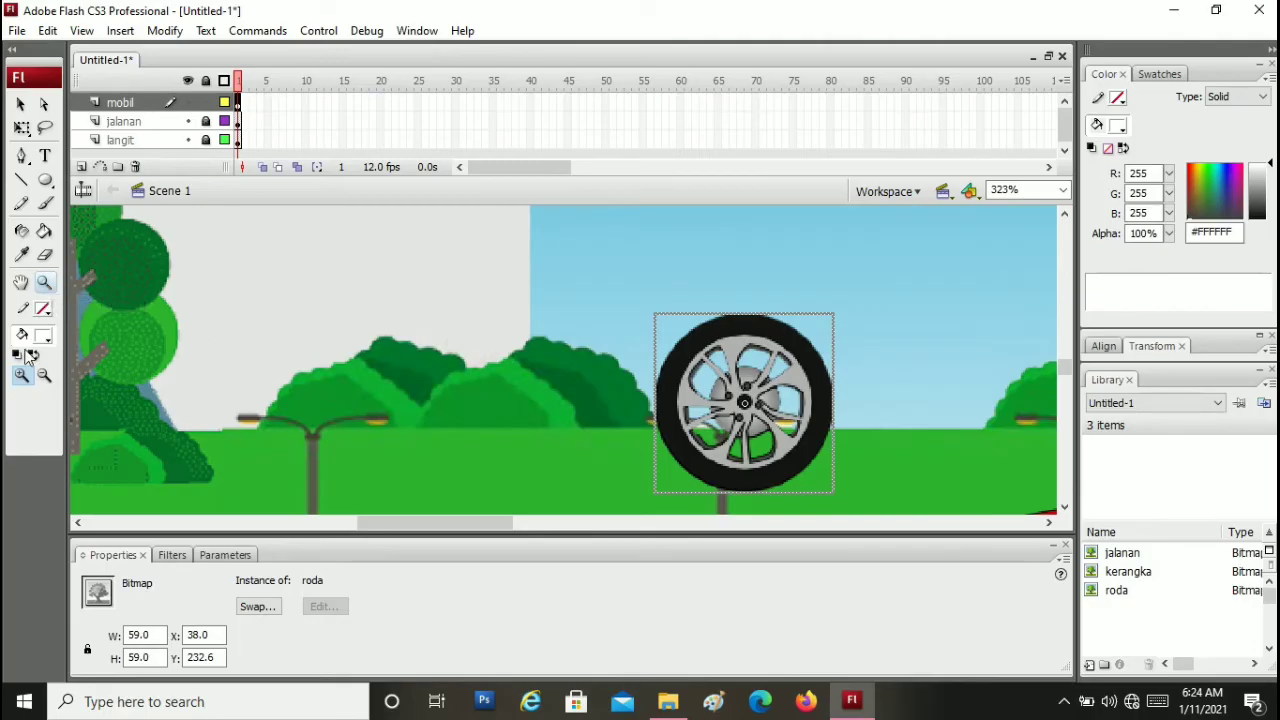
left_click(45, 375)
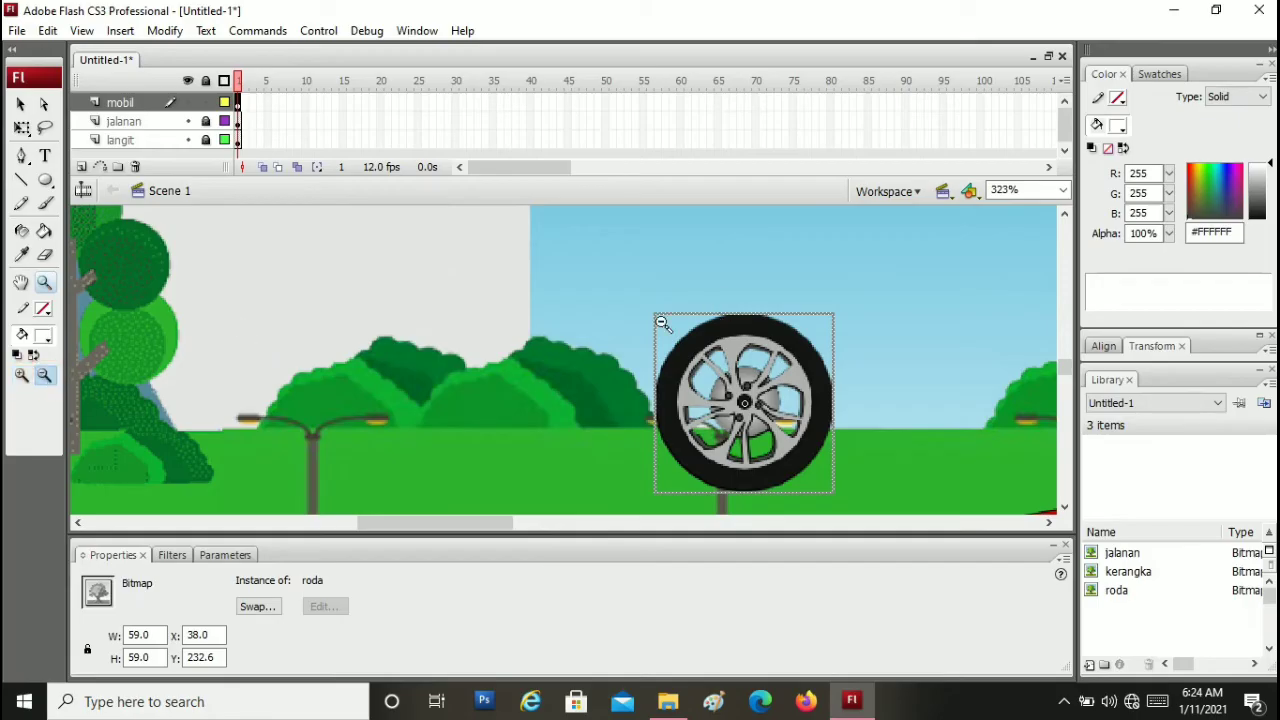
left_click(600, 331)
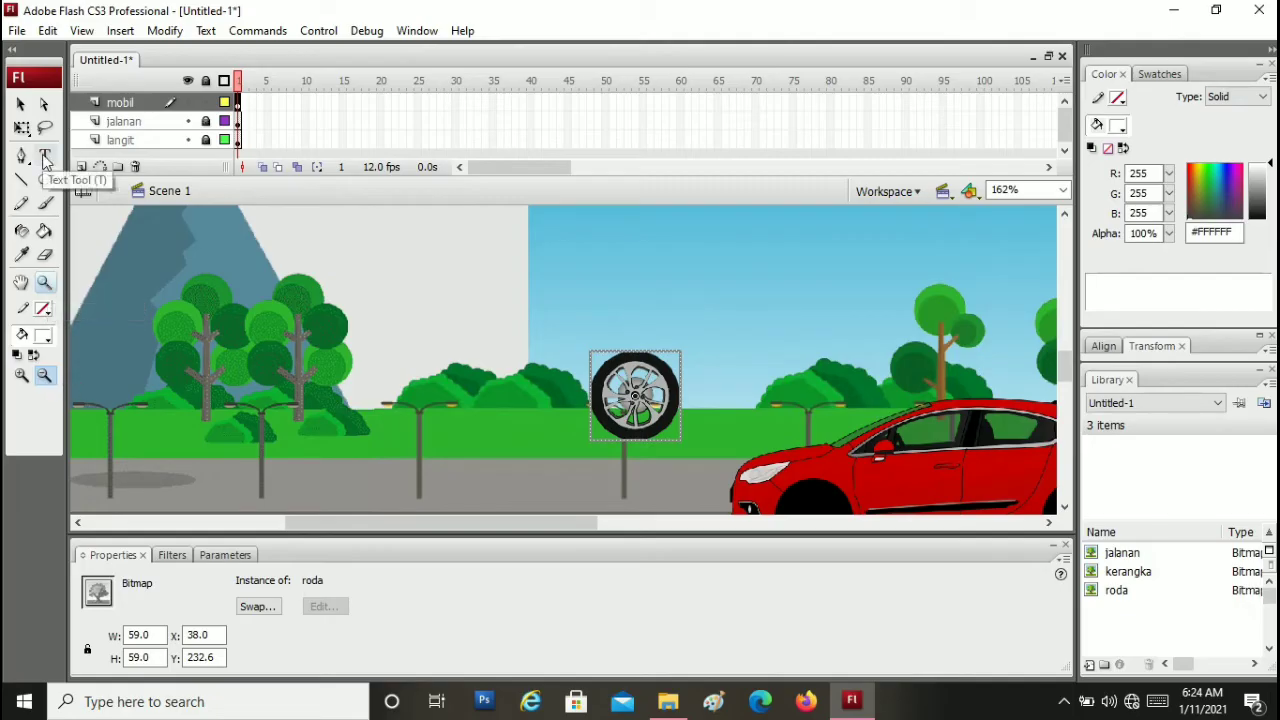
left_click(22, 128)
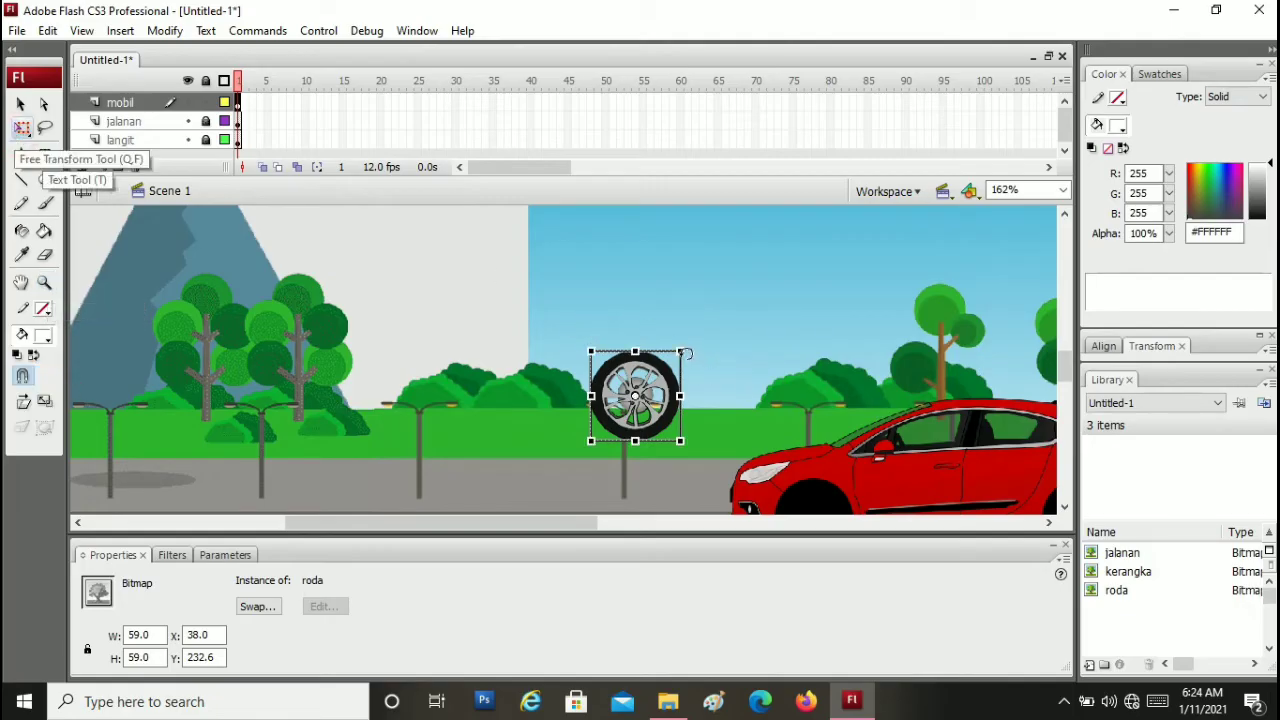
left_click_drag(681, 352, 692, 339)
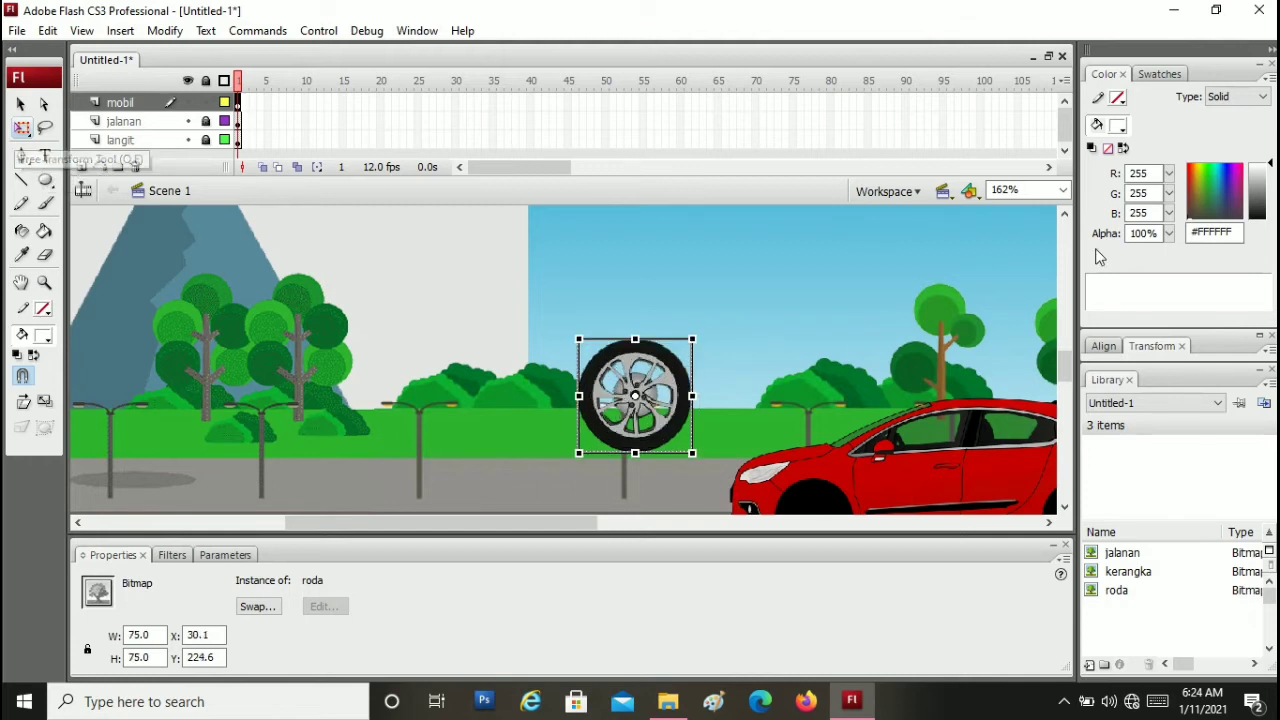
Fit the wheel into the car's front wheel arch, scaled to about 49 × 49 pixels at about X 160, Y 319
scroll(1065, 347, "down", 3)
scroll(1060, 366, "up", 1)
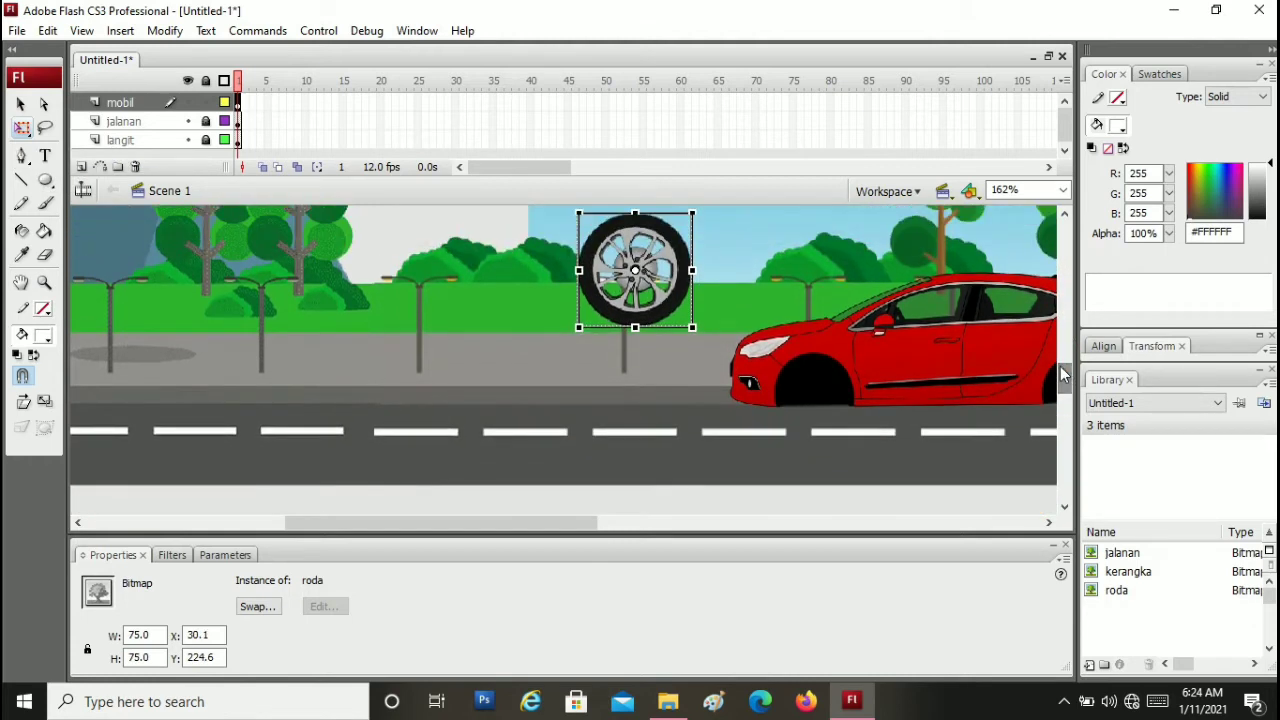
left_click_drag(636, 288, 816, 408)
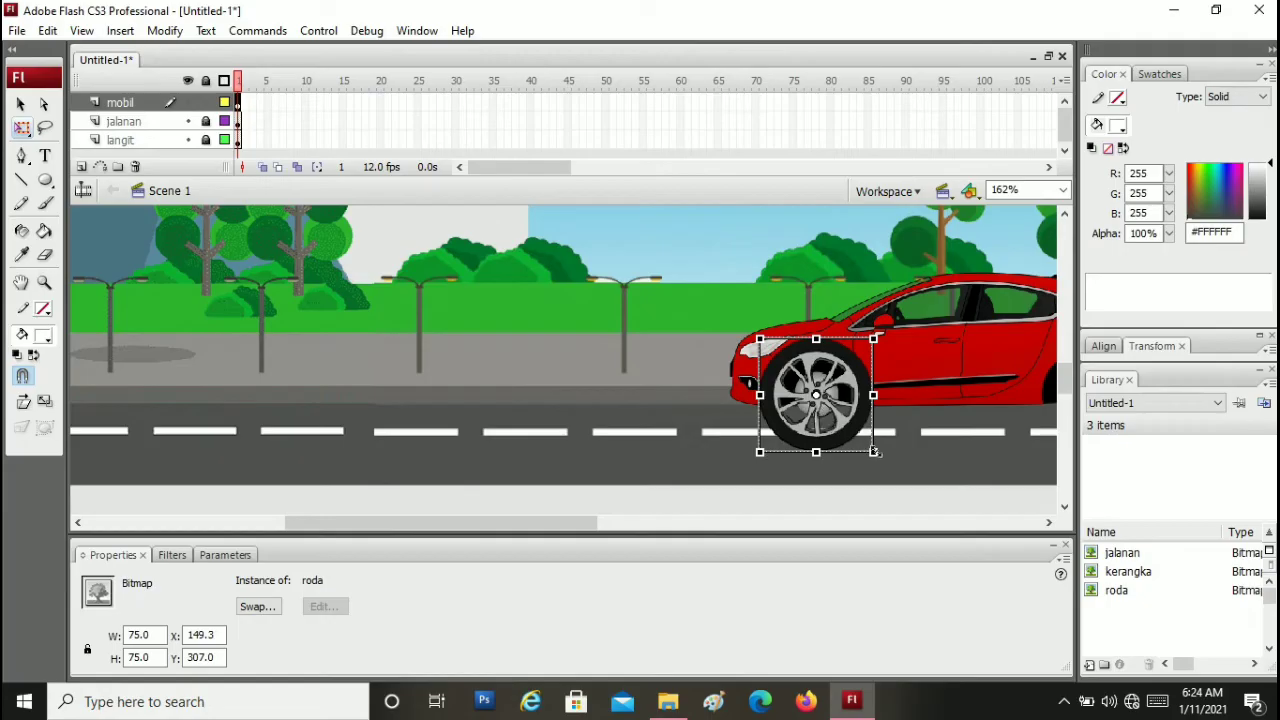
left_click_drag(874, 452, 860, 437)
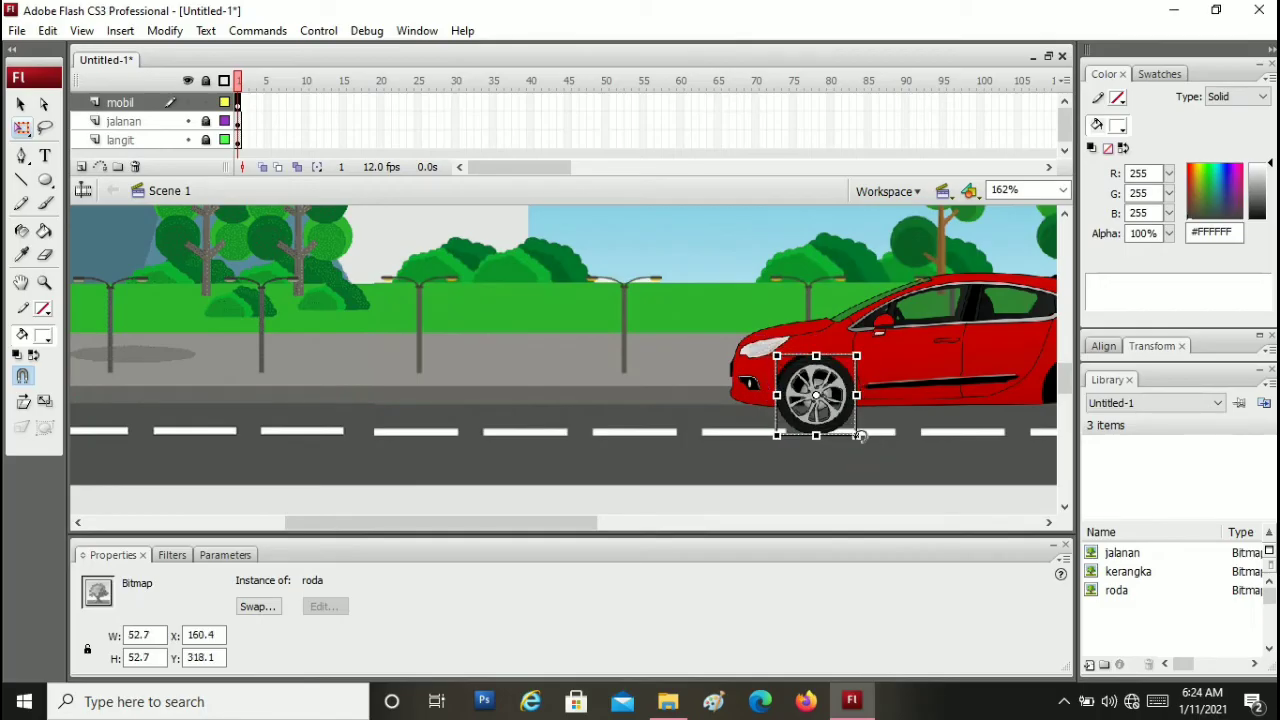
left_click_drag(856, 436, 853, 434)
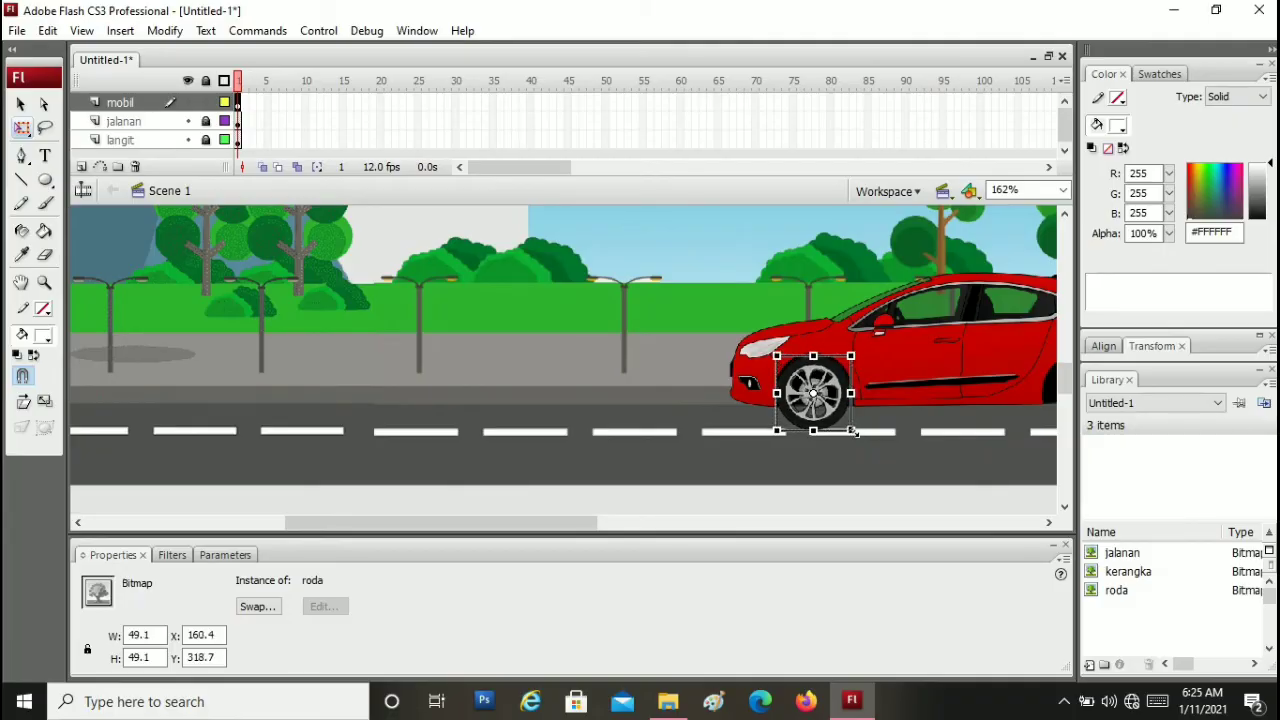
left_click(883, 449)
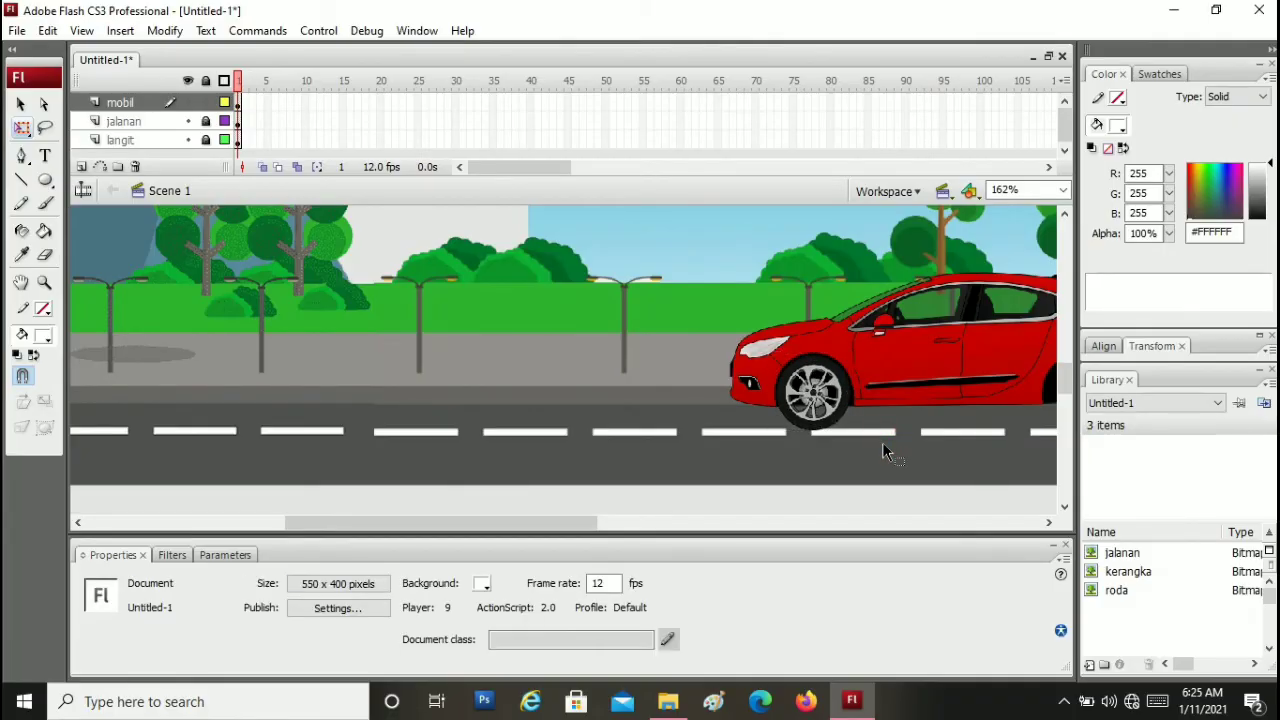
Duplicate the front wheel and place the copy in the rear wheel arch at about X 338, Y 317
left_click_drag(561, 518, 643, 519)
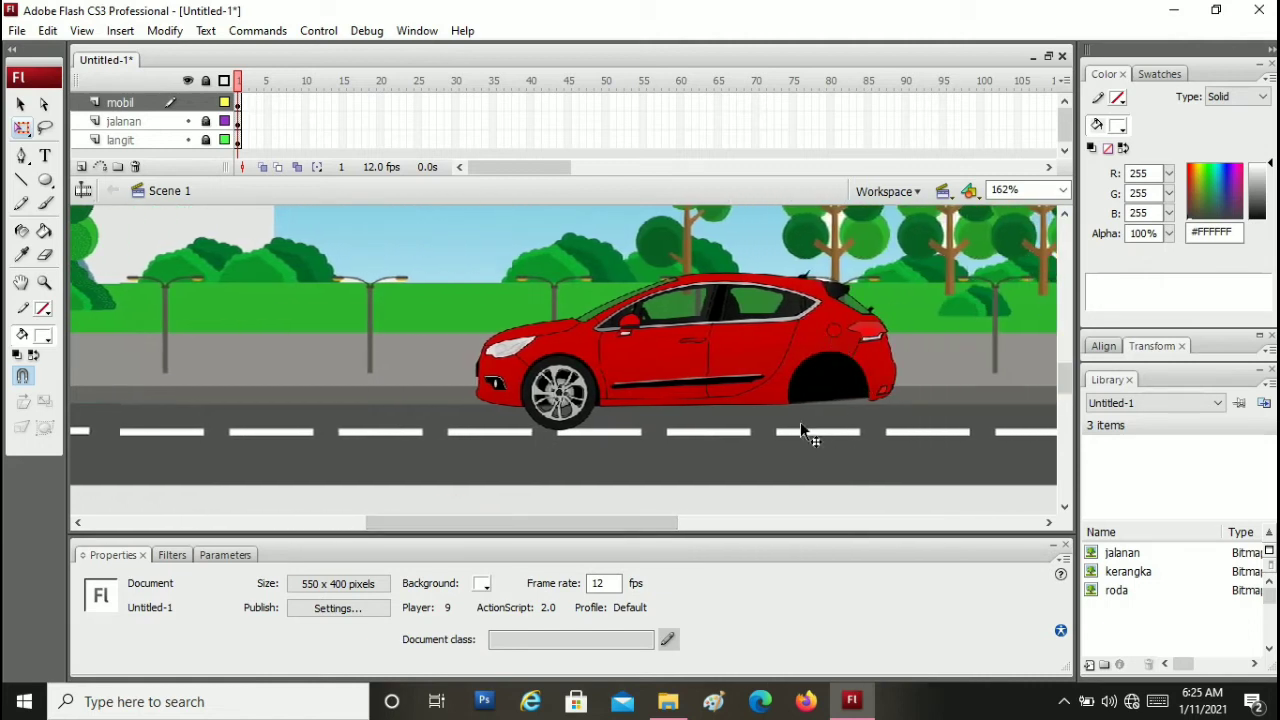
left_click(578, 396)
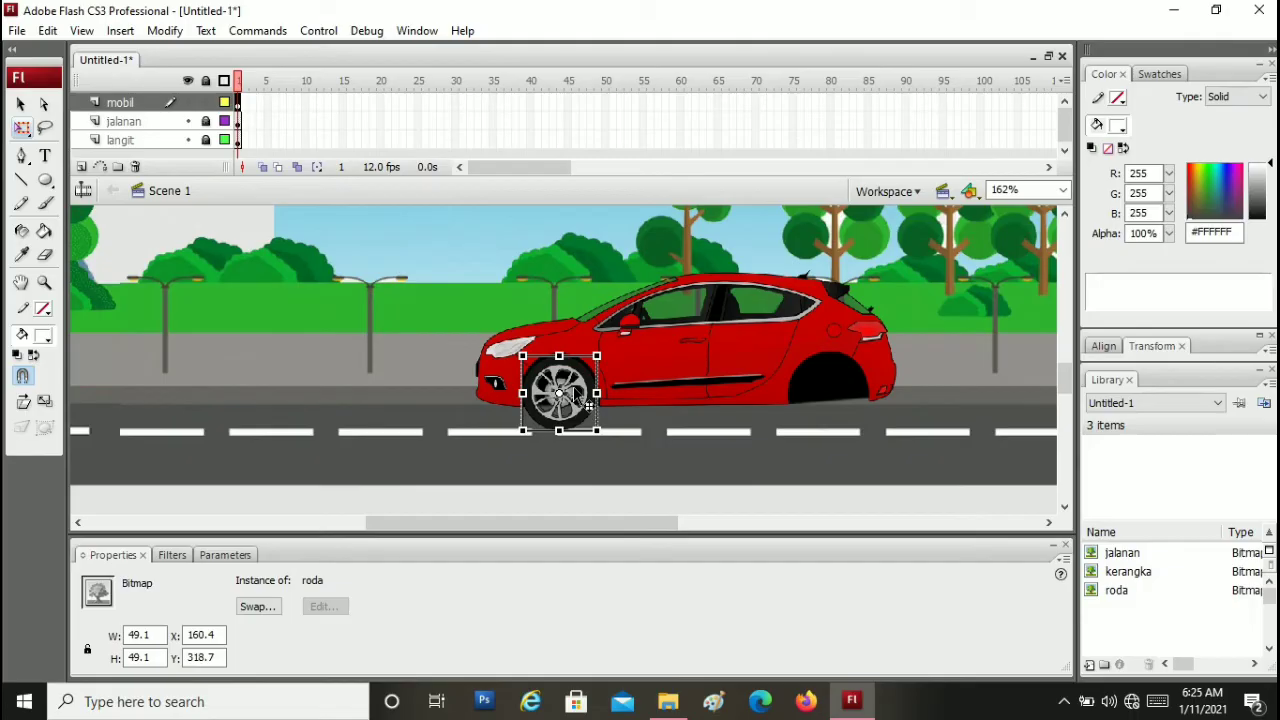
key("ctrl+z")
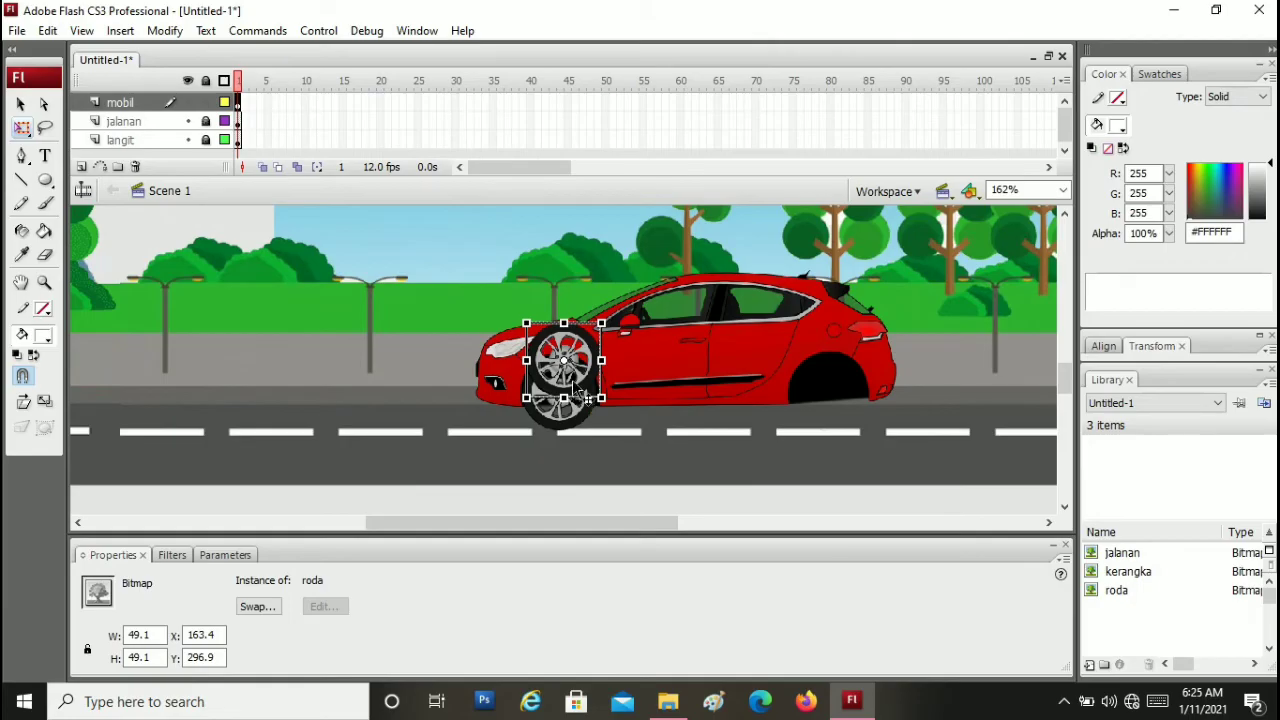
left_click_drag(575, 385, 845, 416)
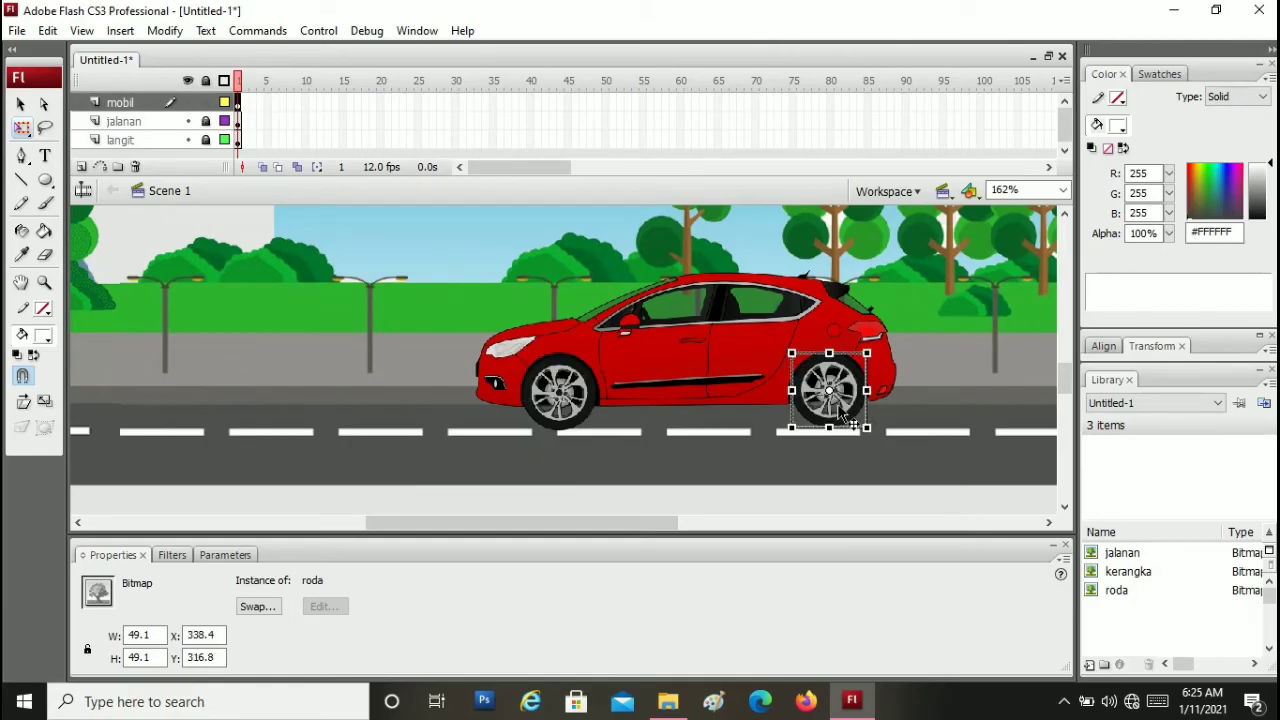
left_click(895, 431)
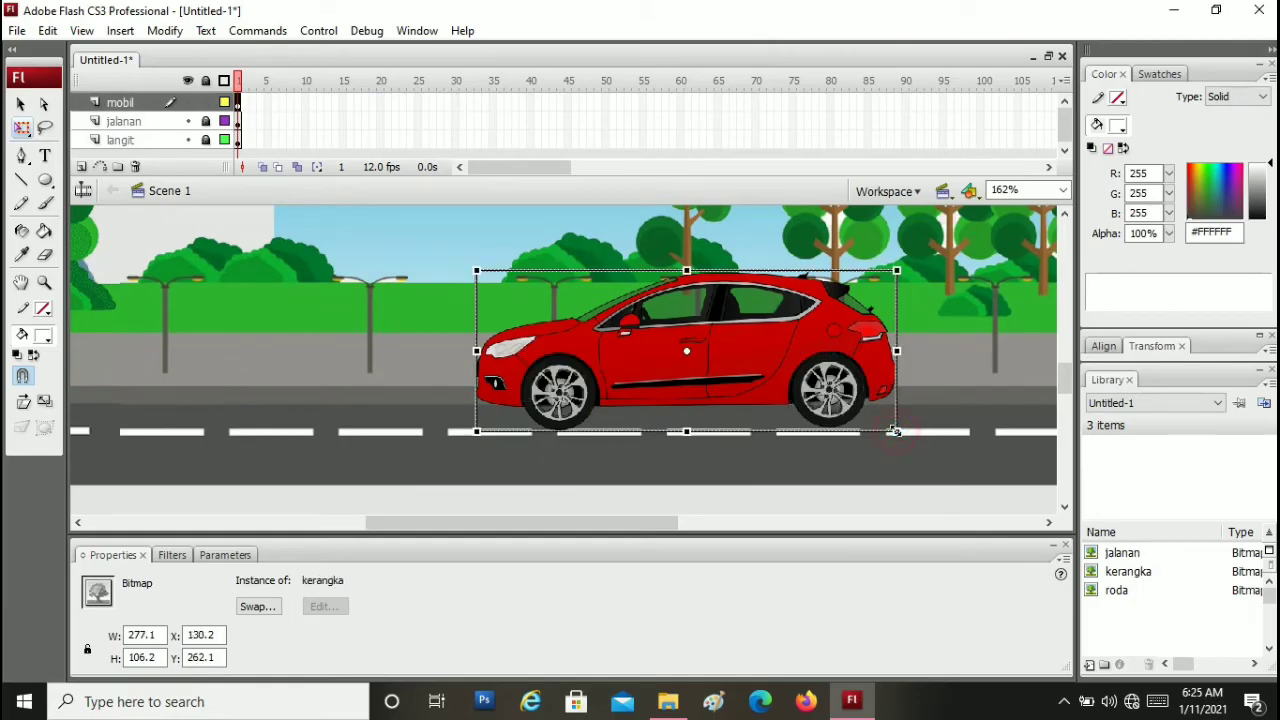
Nudge the rear wheel slightly left and down to X 337.8, Y 317.9
left_click(845, 400)
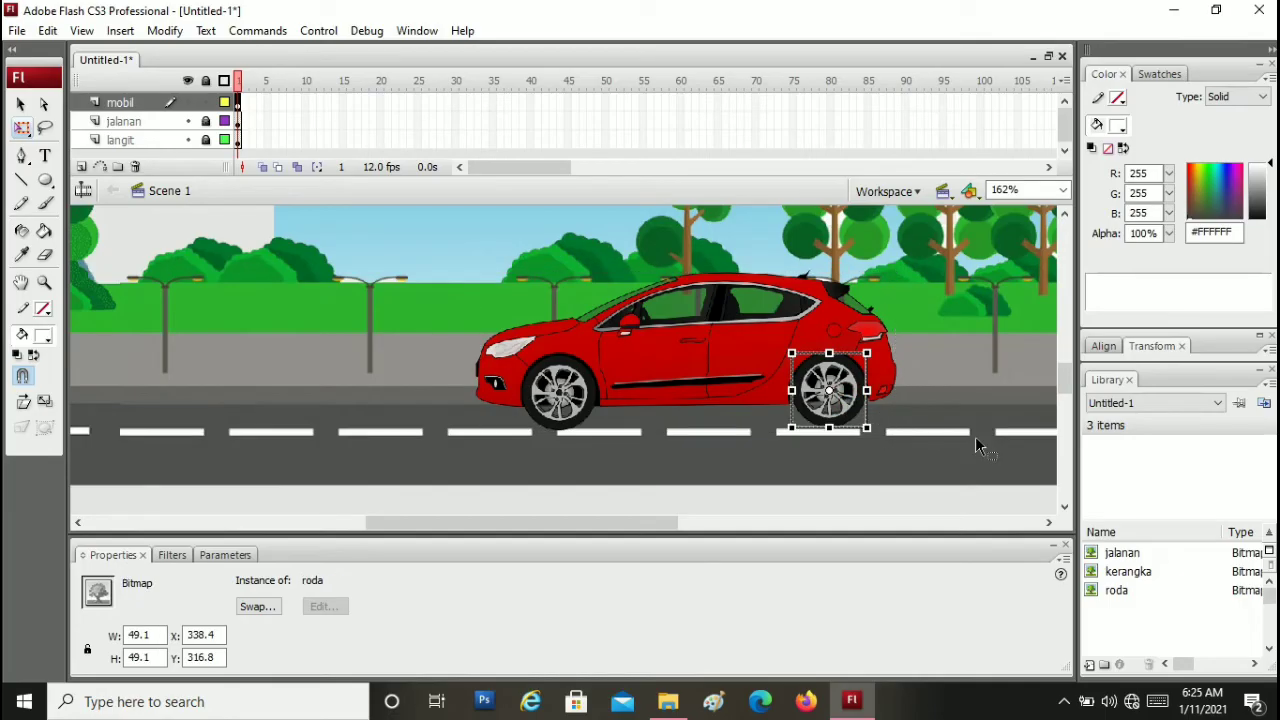
key("Left")
key("Down")
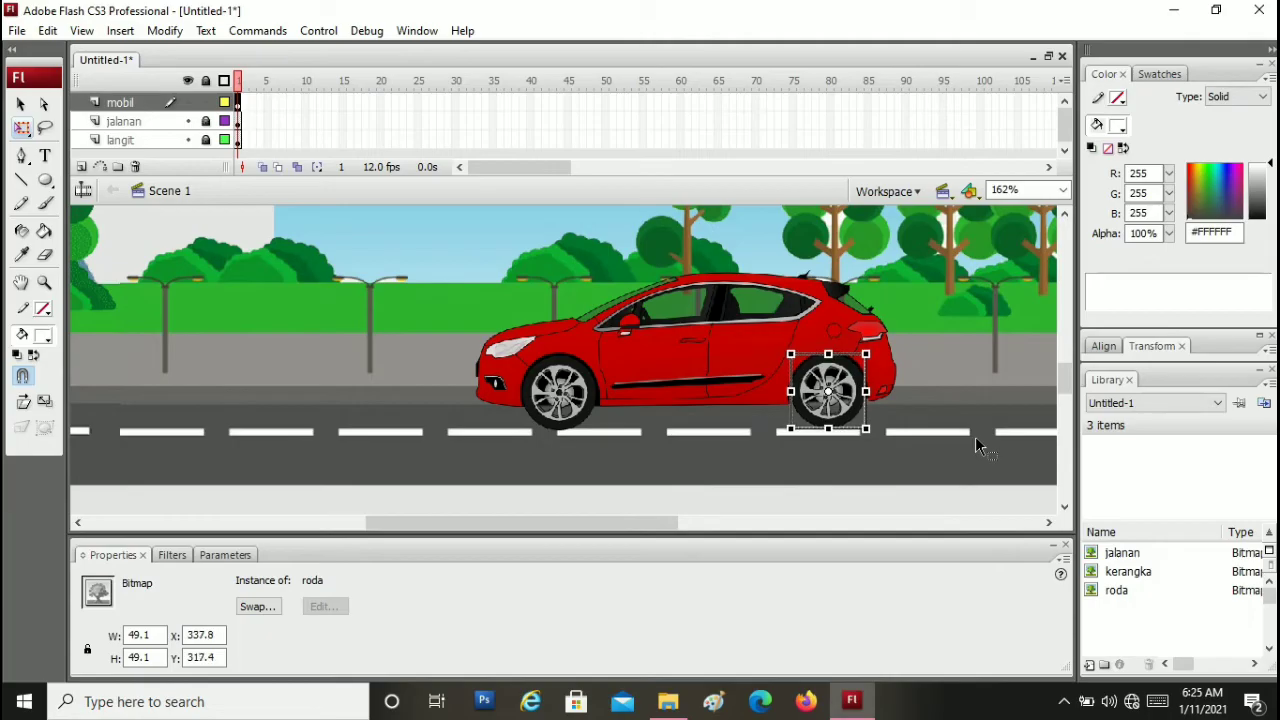
key("Down")
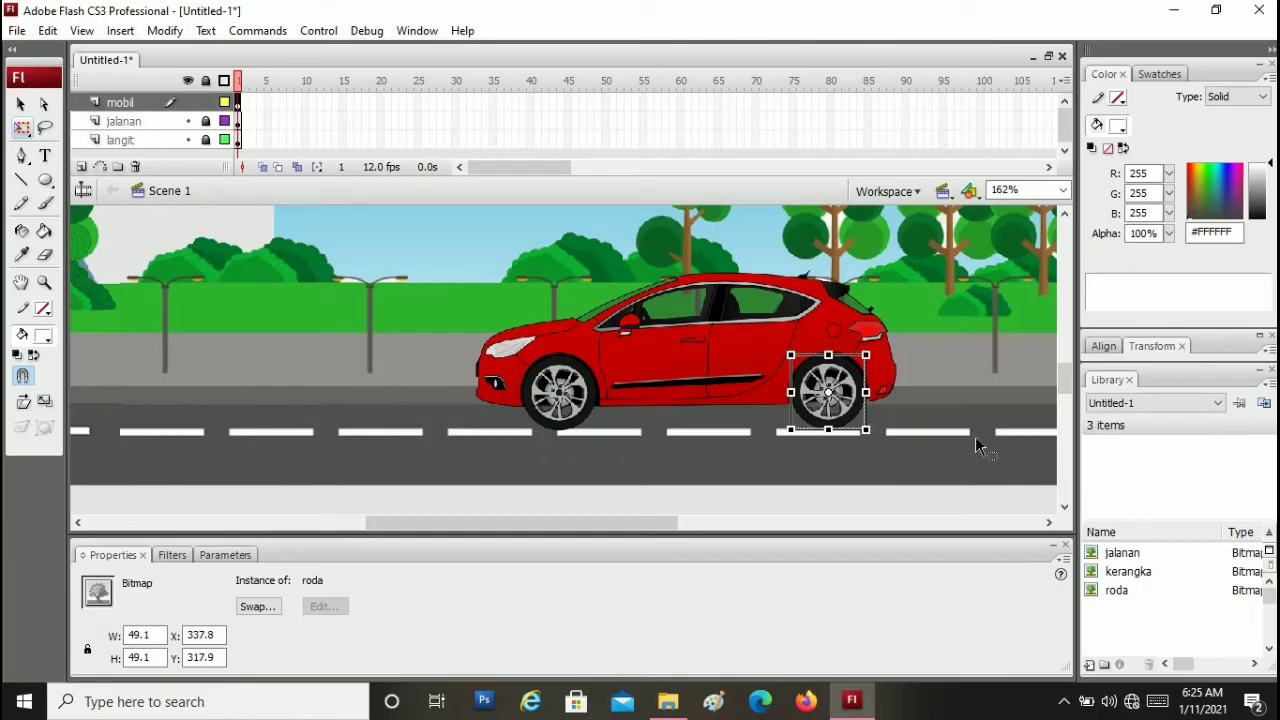
Nudge the rear wheel up to Y 317.4 and deselect it
key("Up")
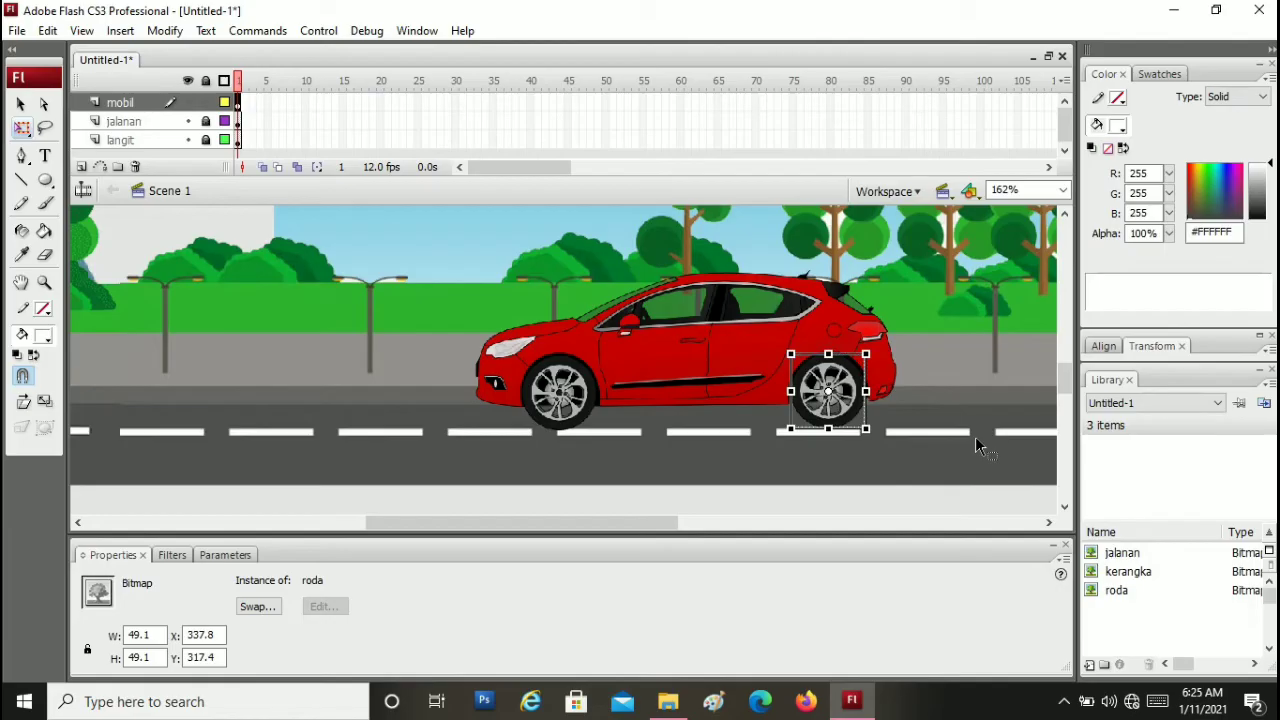
left_click(975, 443)
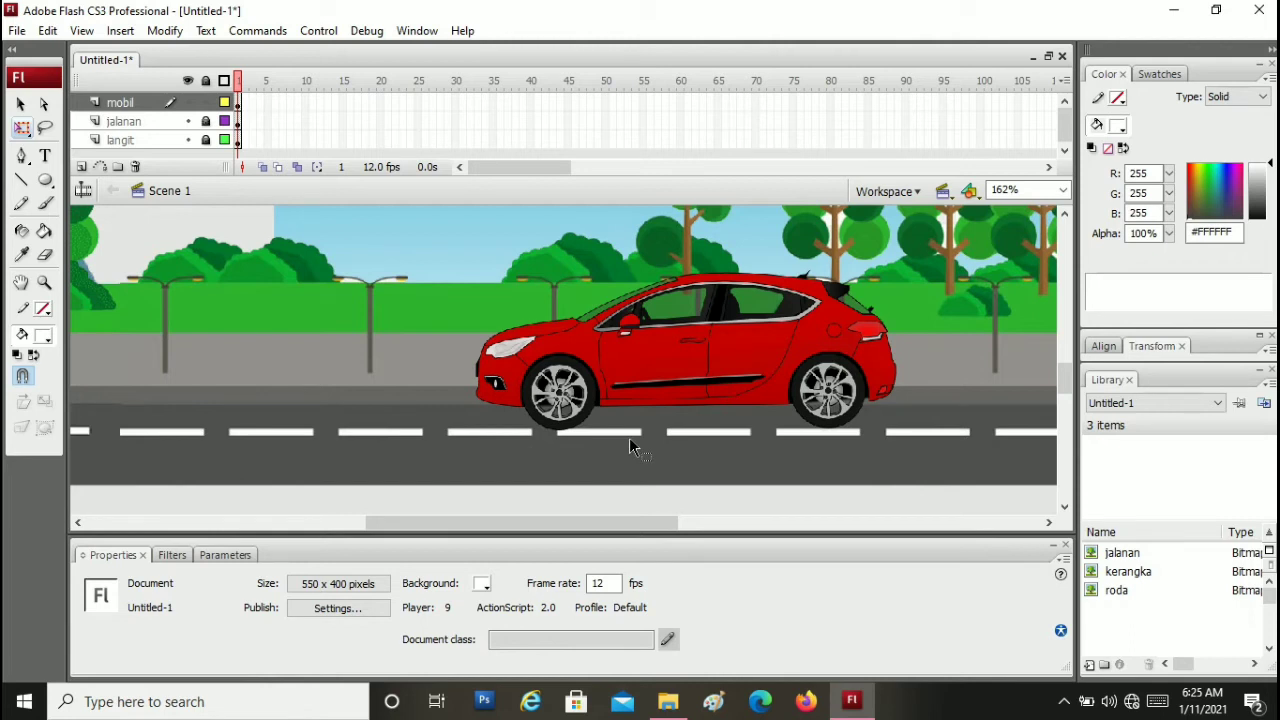
Convert the front wheel bitmap into a movie clip symbol named "roda depan"
left_click(562, 386)
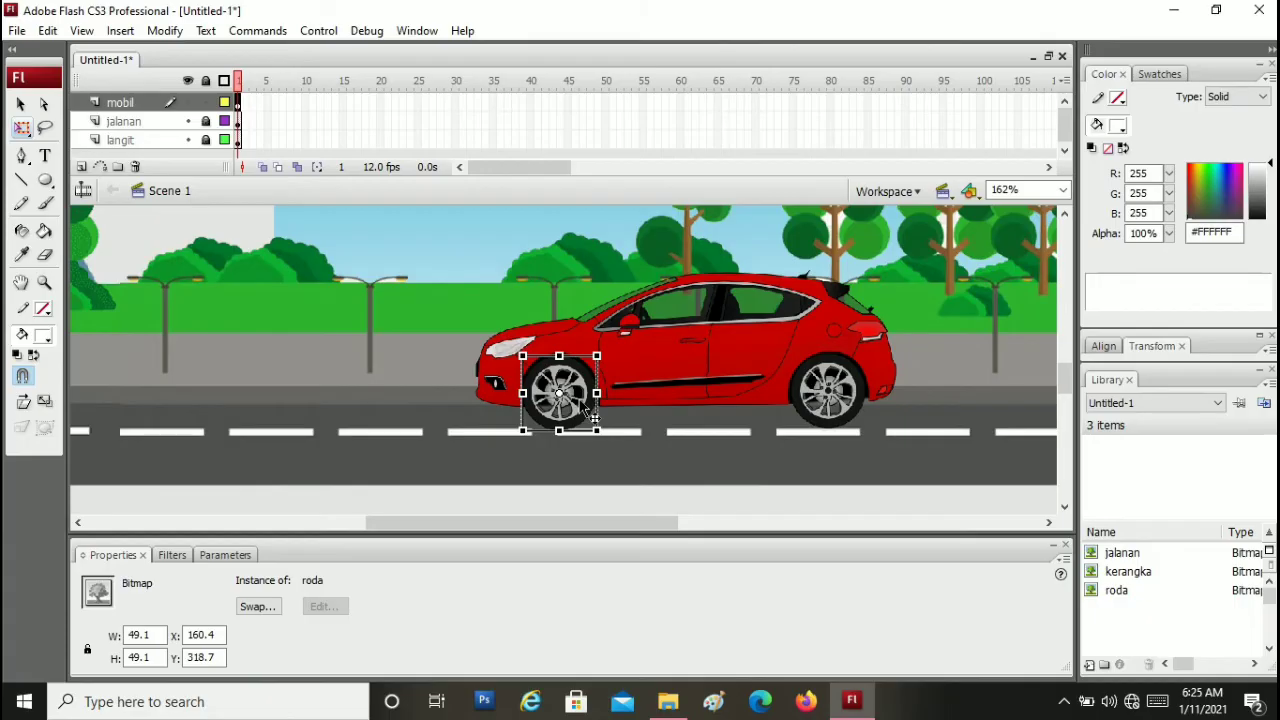
right_click(583, 405)
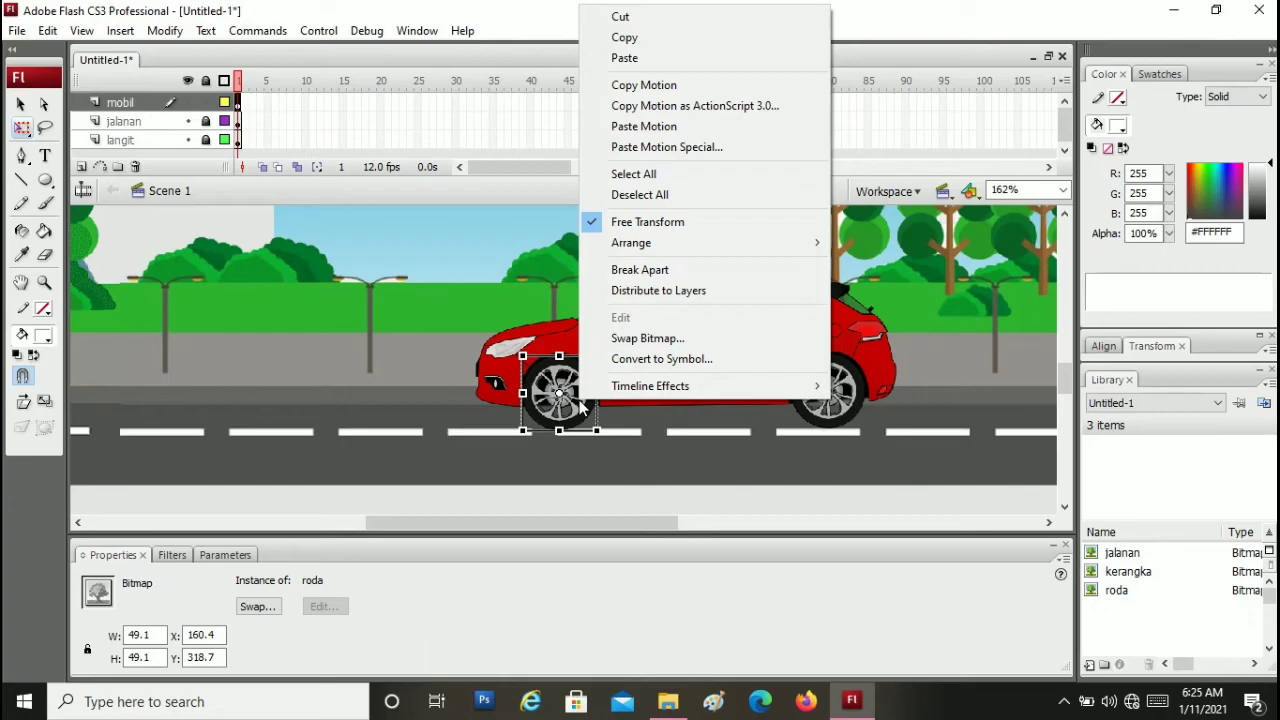
left_click(686, 358)
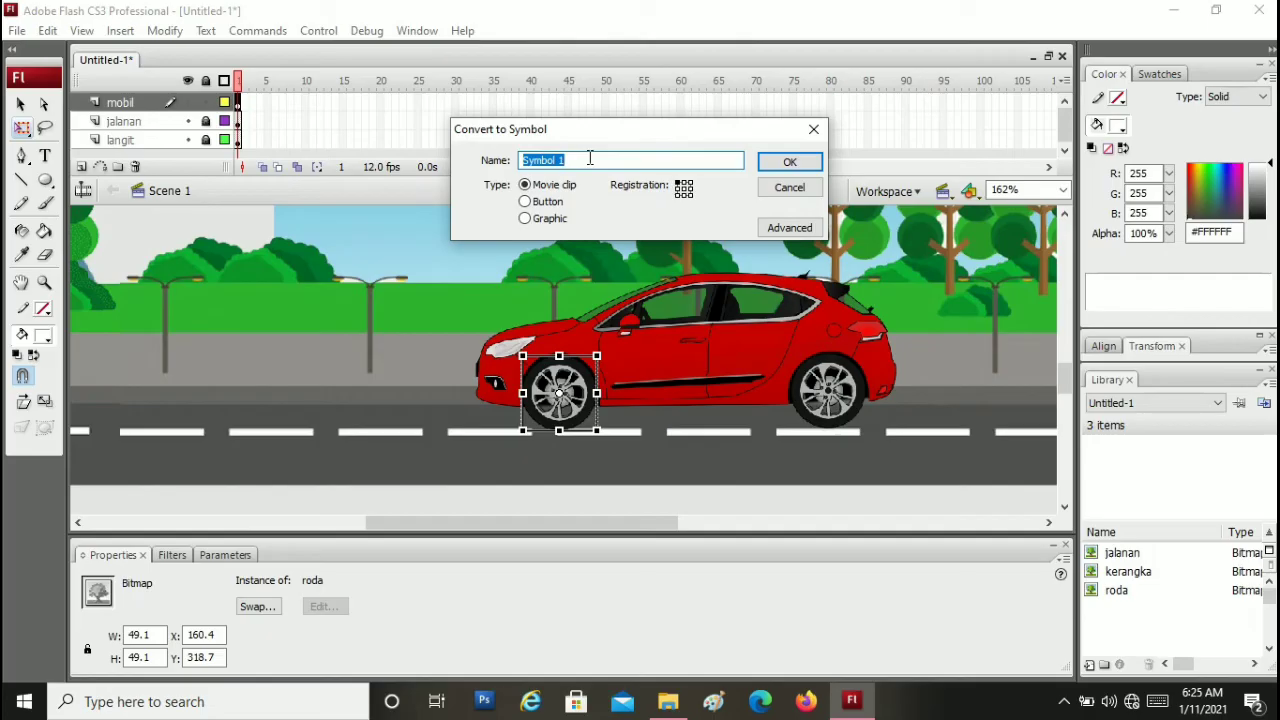
type("roda depan")
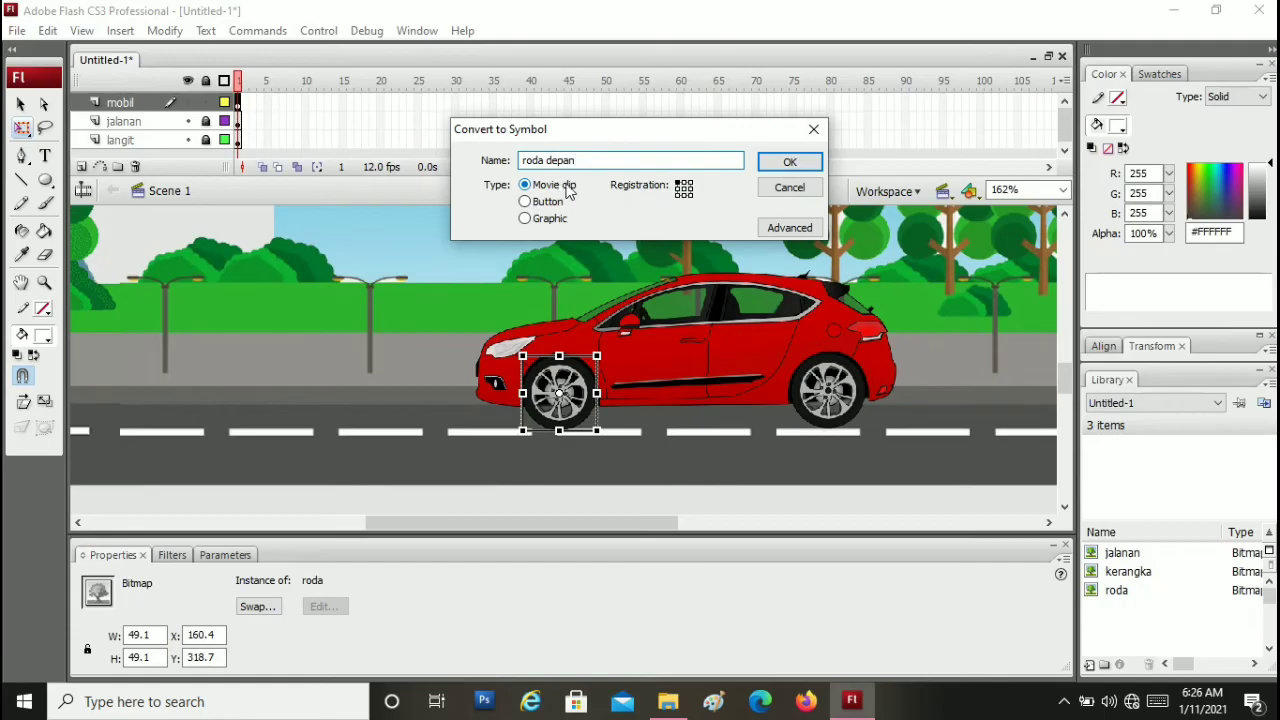
left_click(806, 165)
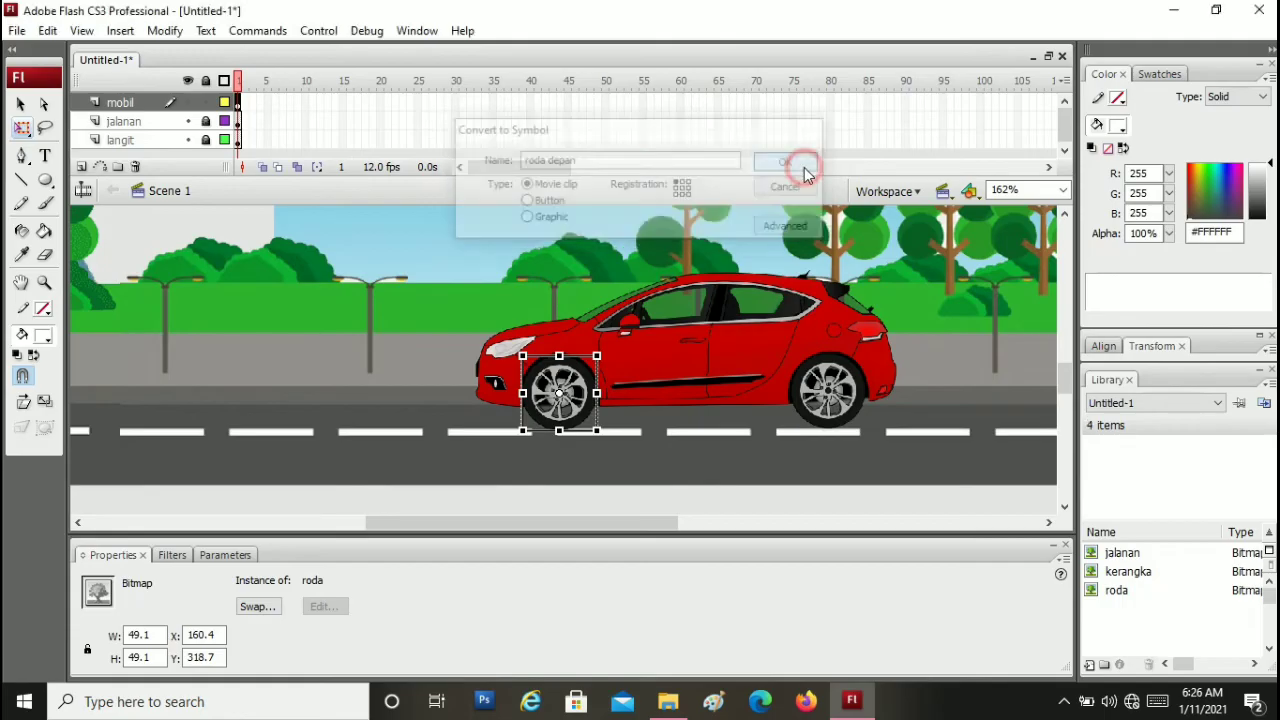
Convert the rear wheel bitmap into a movie clip symbol named "roda belakang"
left_click(828, 392)
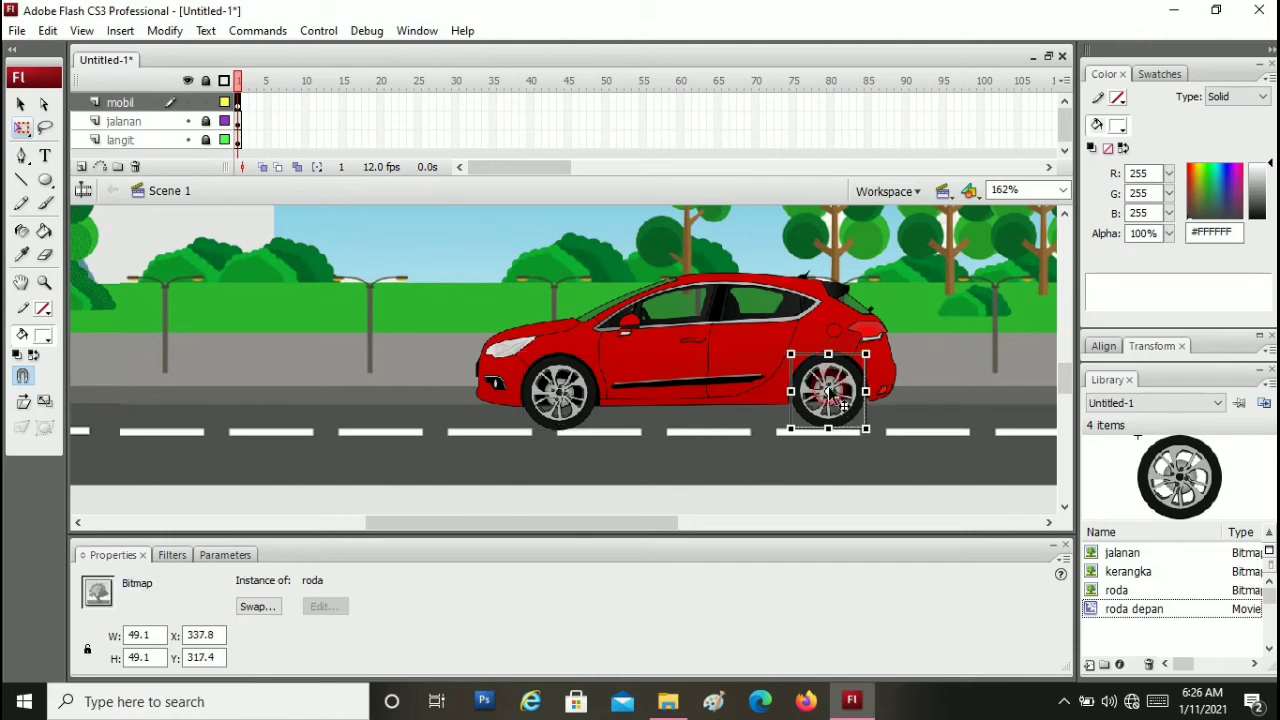
right_click(838, 397)
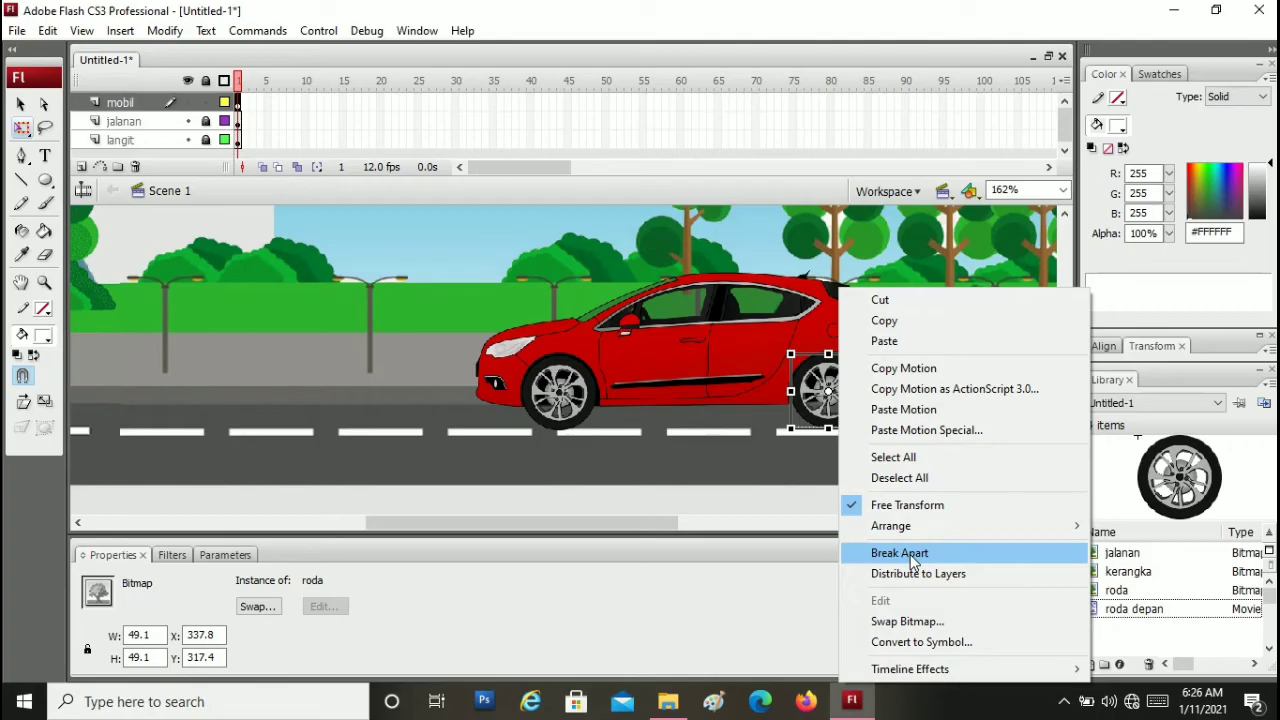
left_click(930, 645)
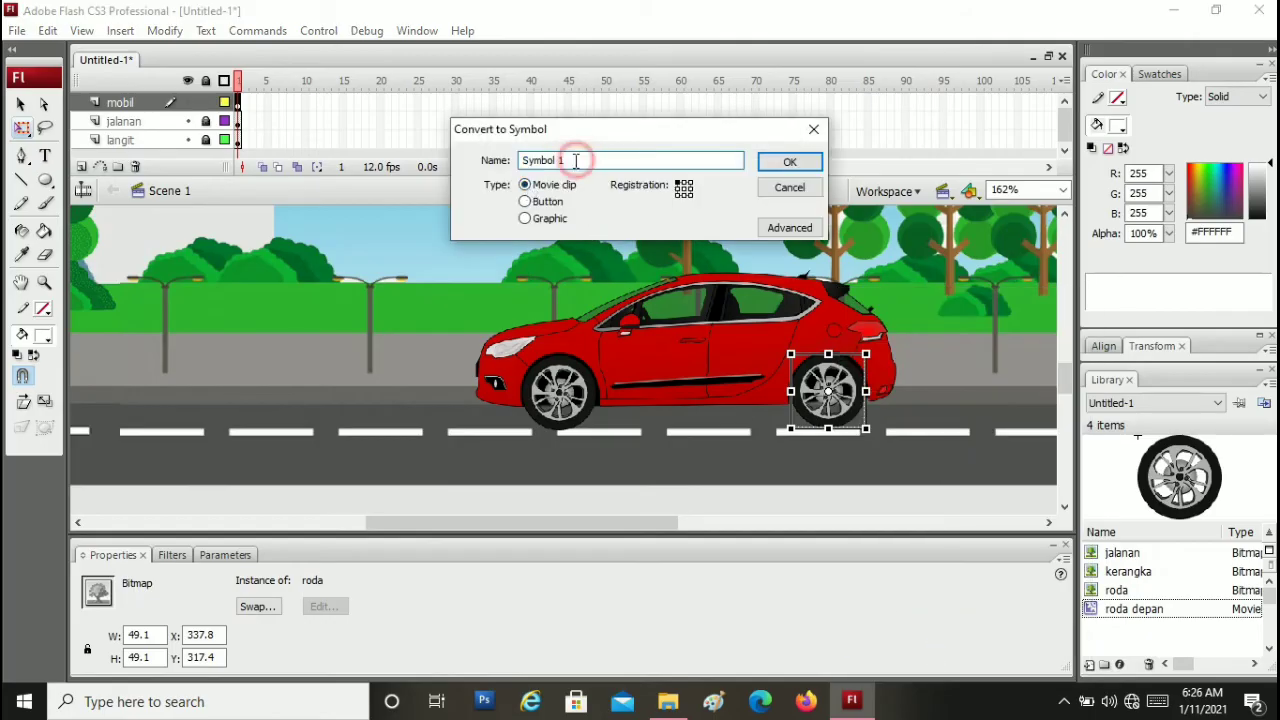
type("r")
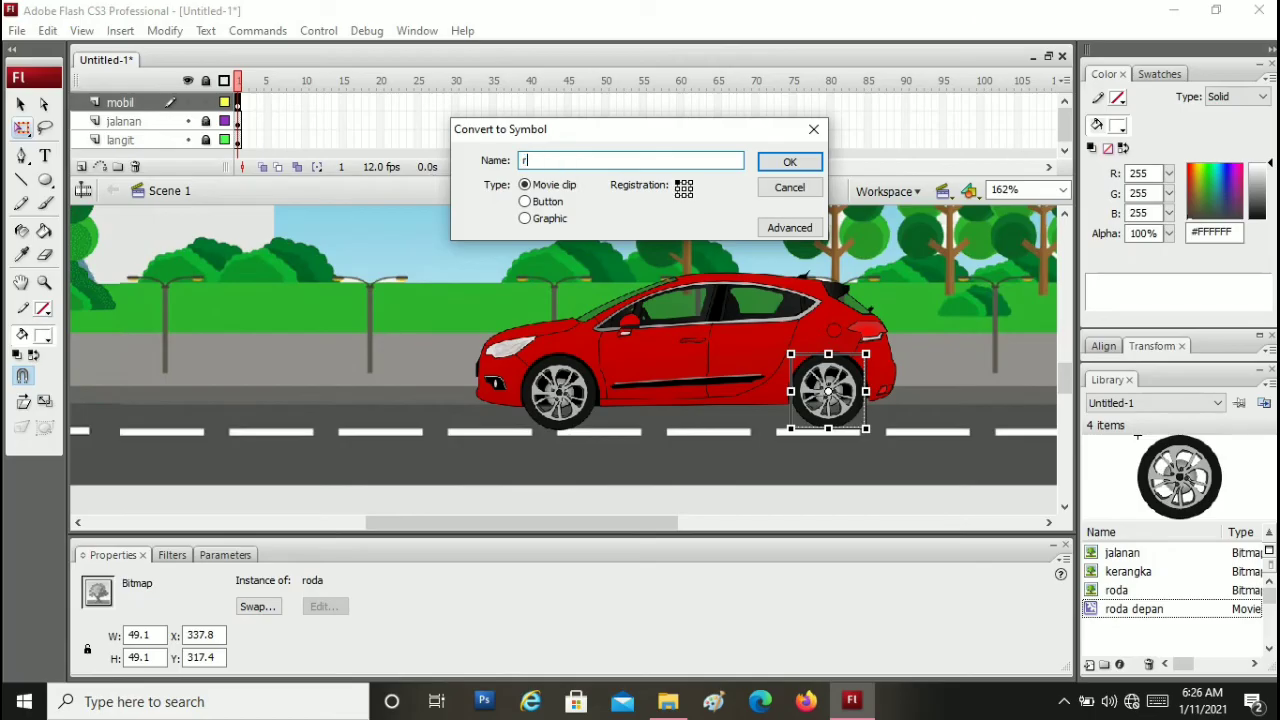
type("oda belakang")
left_click(786, 163)
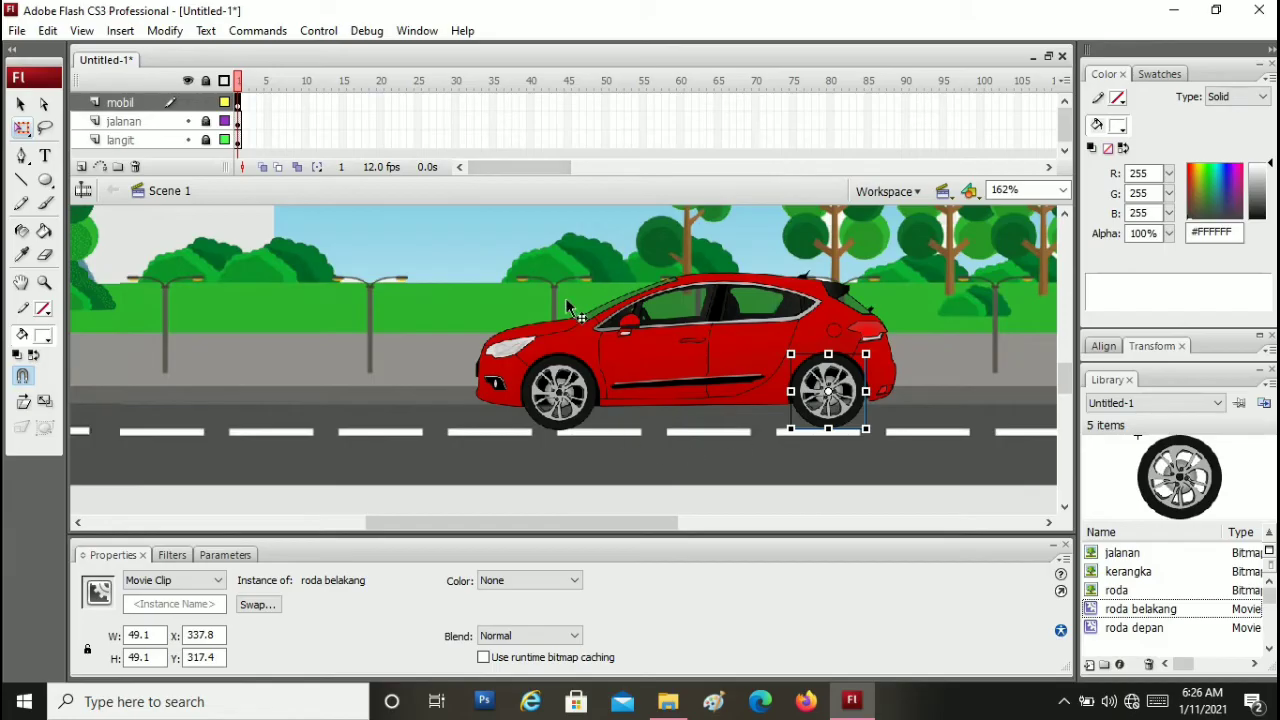
Convert everything in frame 1 of the mobil layer, the car body and both wheels, into a movie clip symbol named "mobil"
left_click(239, 106)
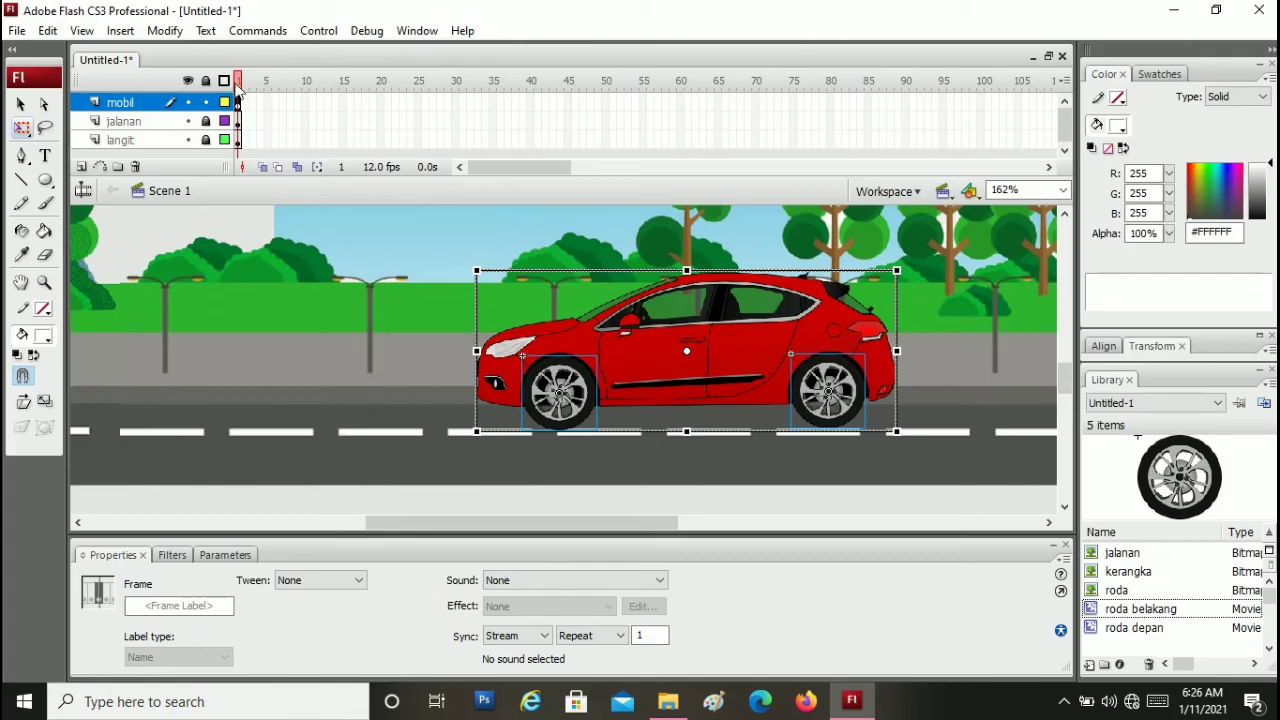
left_click(165, 31)
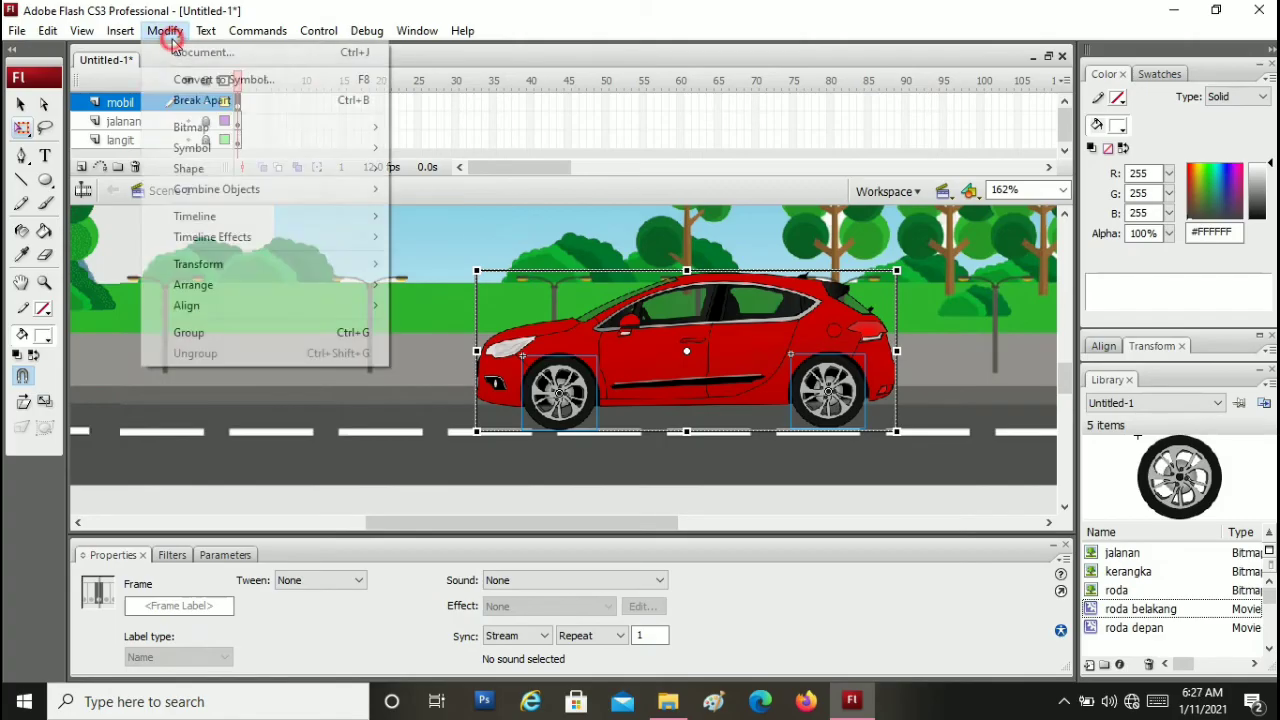
left_click(210, 82)
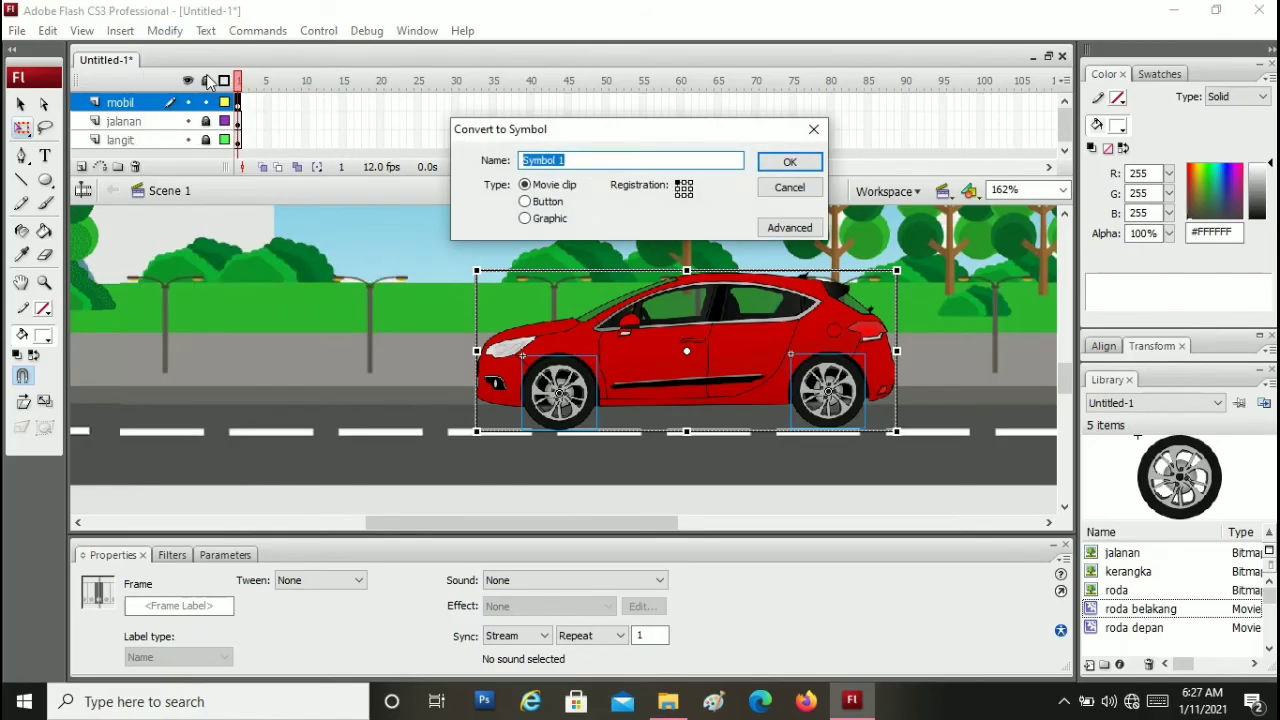
double_click(571, 157)
type("mobil")
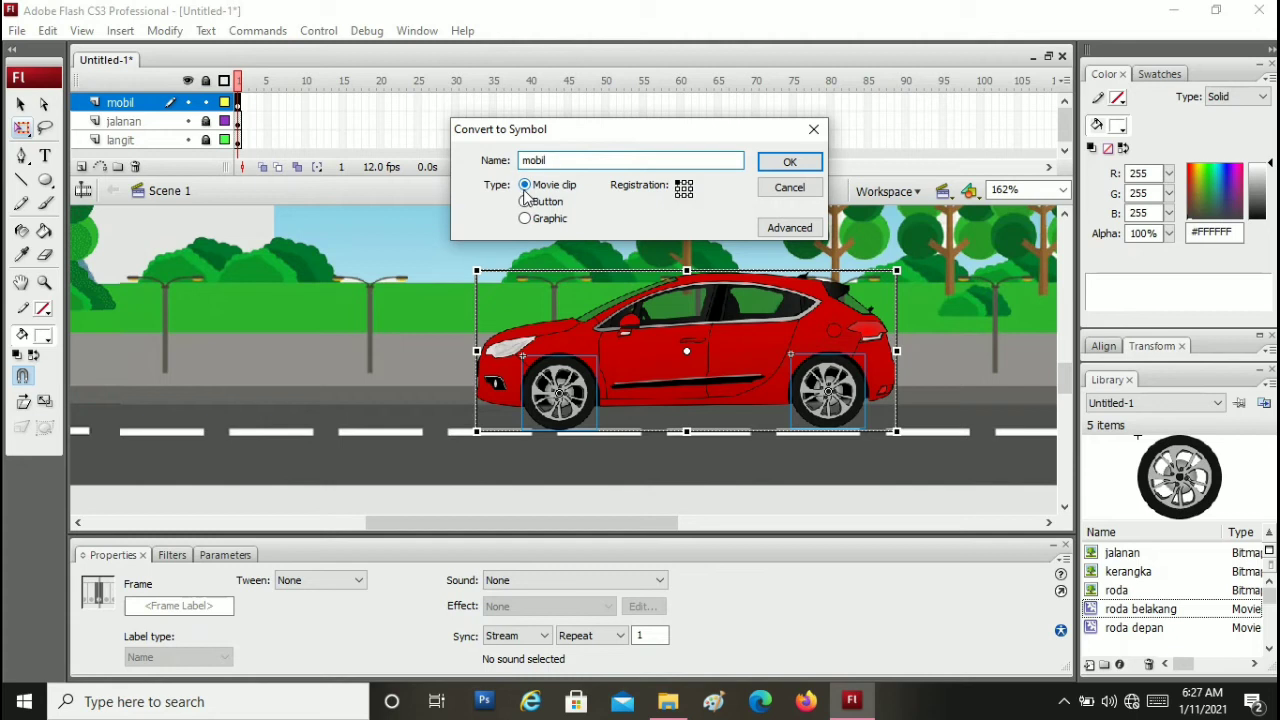
left_click(785, 168)
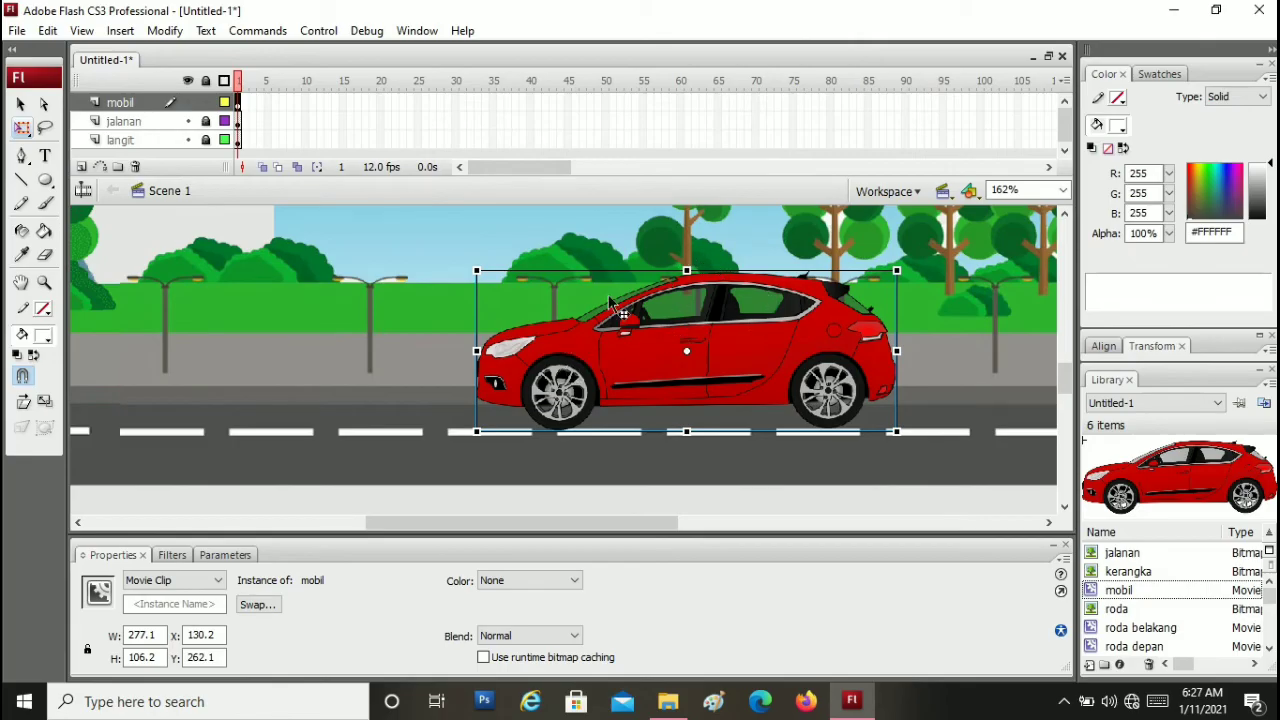
Open the mobil movie clip for editing in place and distribute its car body and two wheels to separate layers
double_click(624, 378)
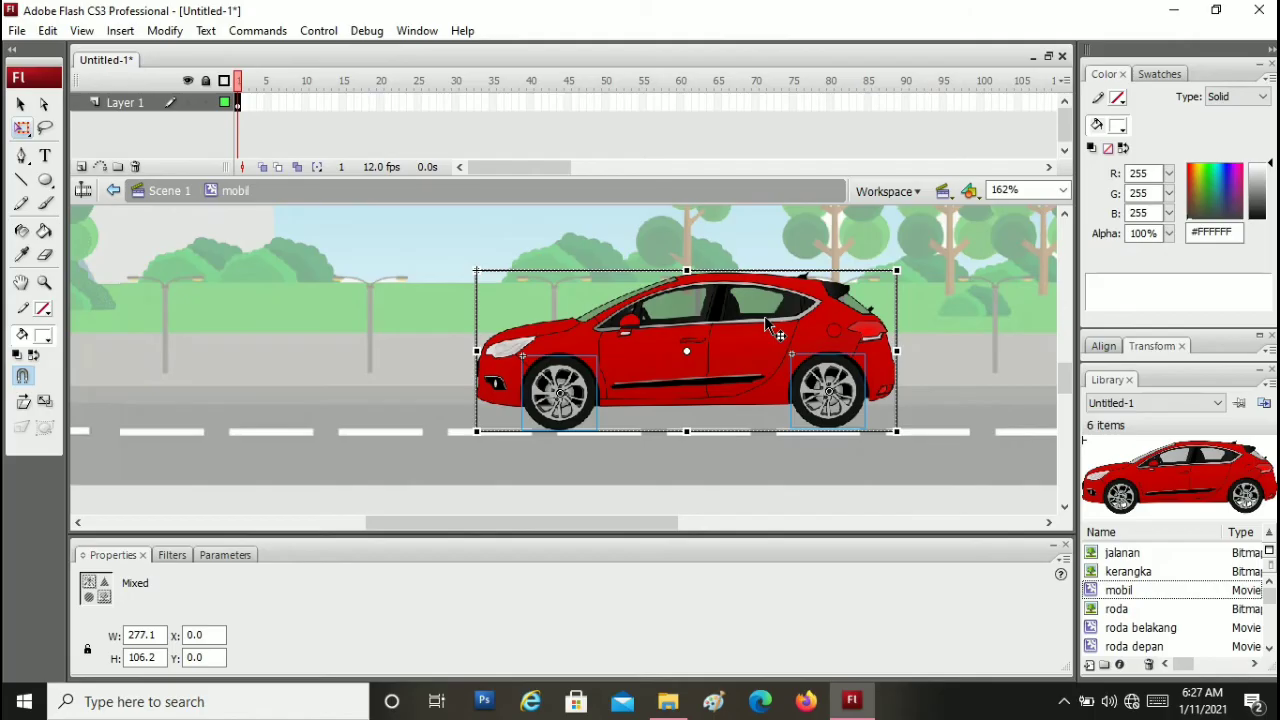
double_click(223, 317)
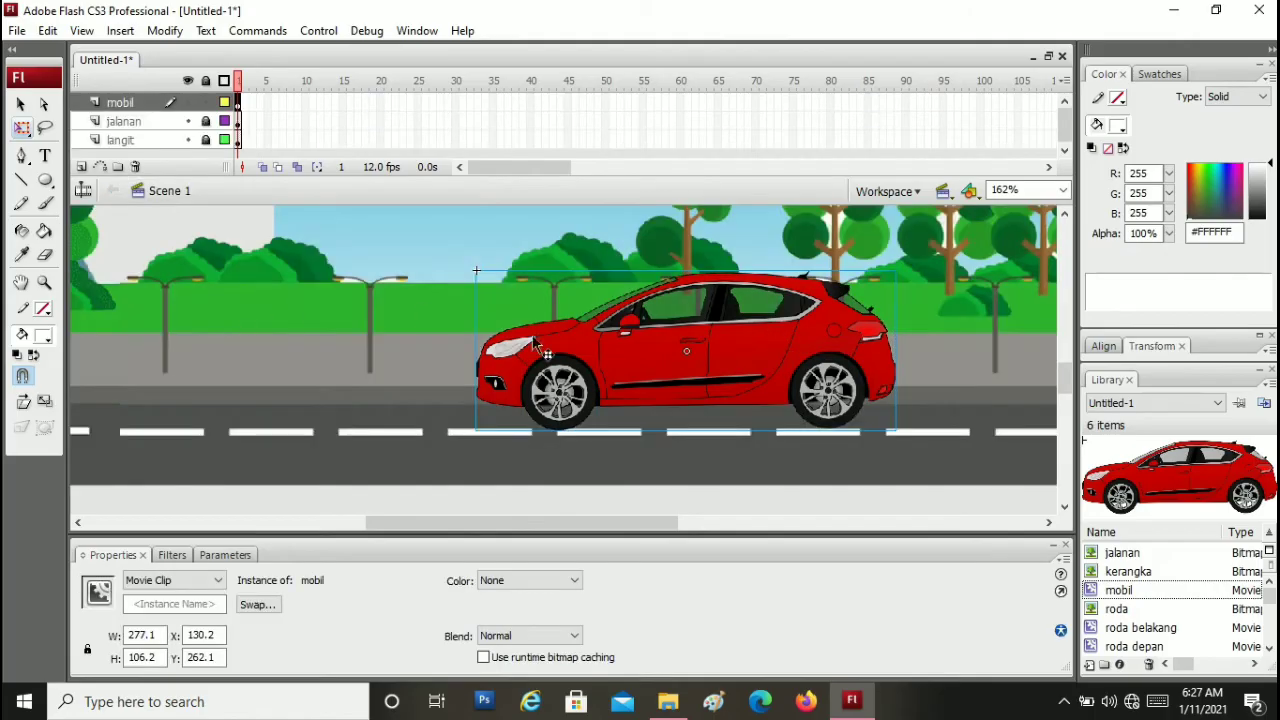
double_click(631, 348)
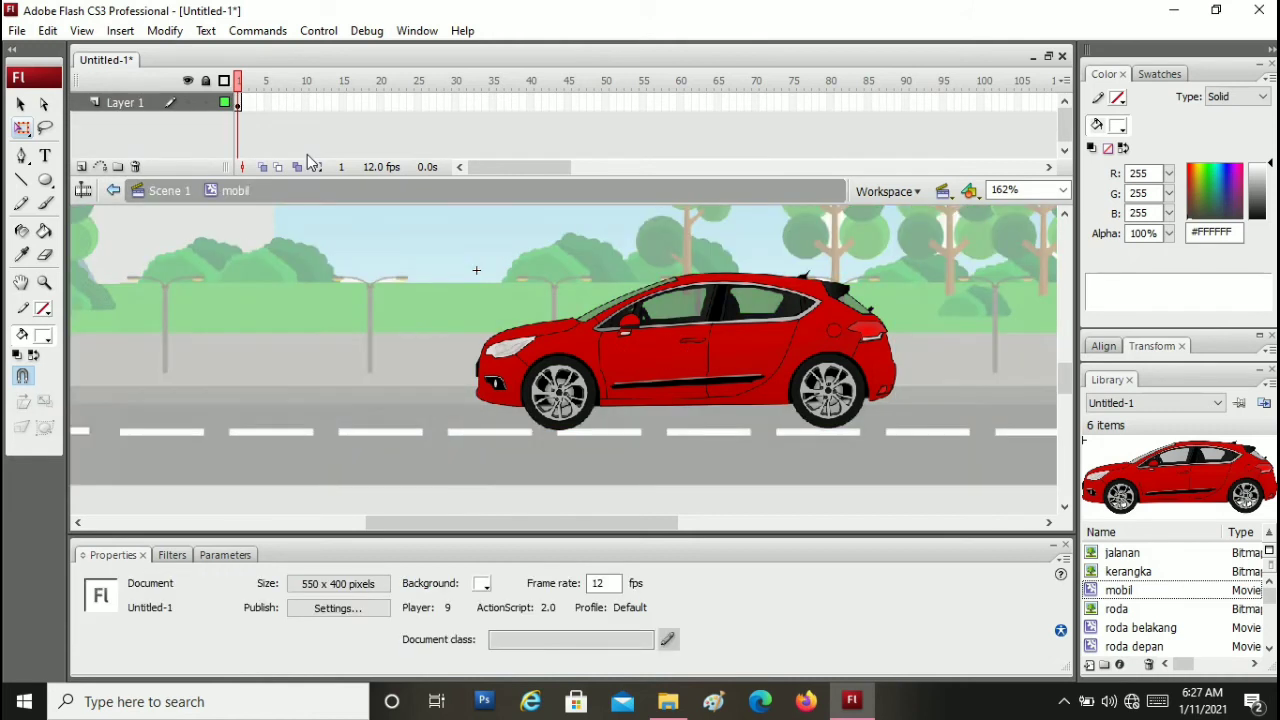
left_click(238, 106)
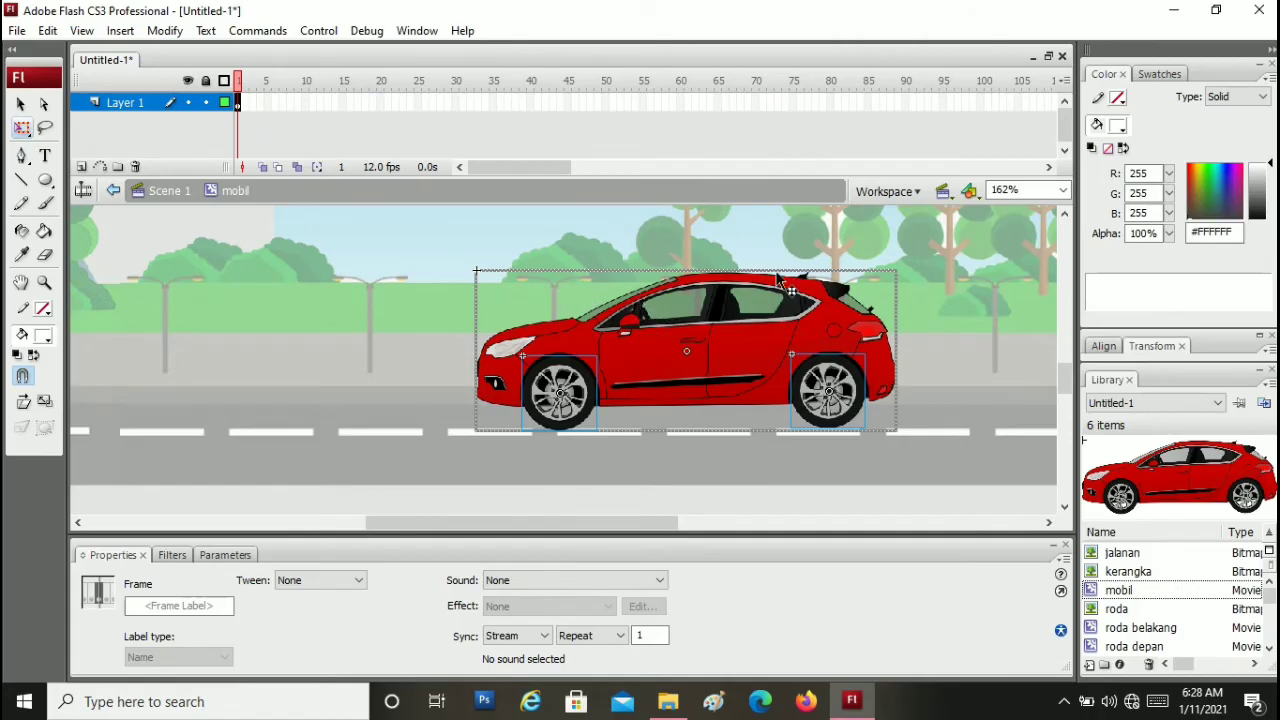
right_click(637, 354)
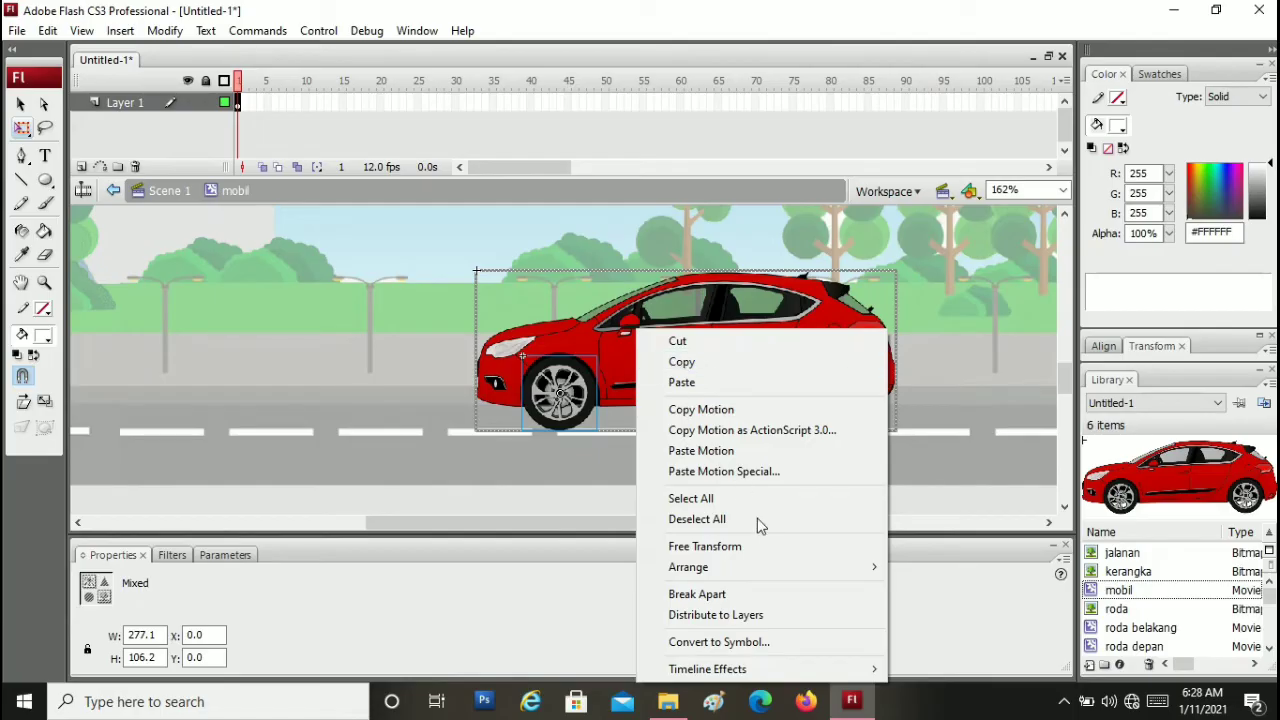
left_click(776, 617)
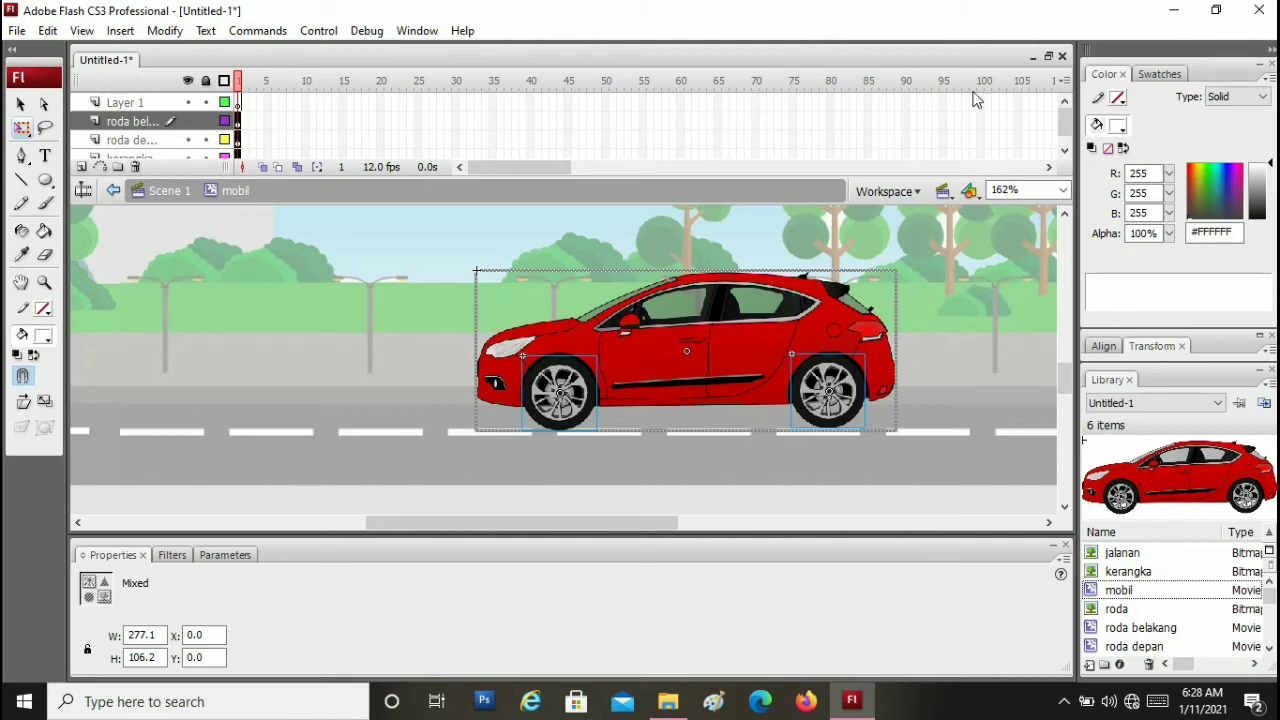
Delete the empty Layer 1 inside the mobil movie clip
left_click_drag(1067, 116, 1068, 121)
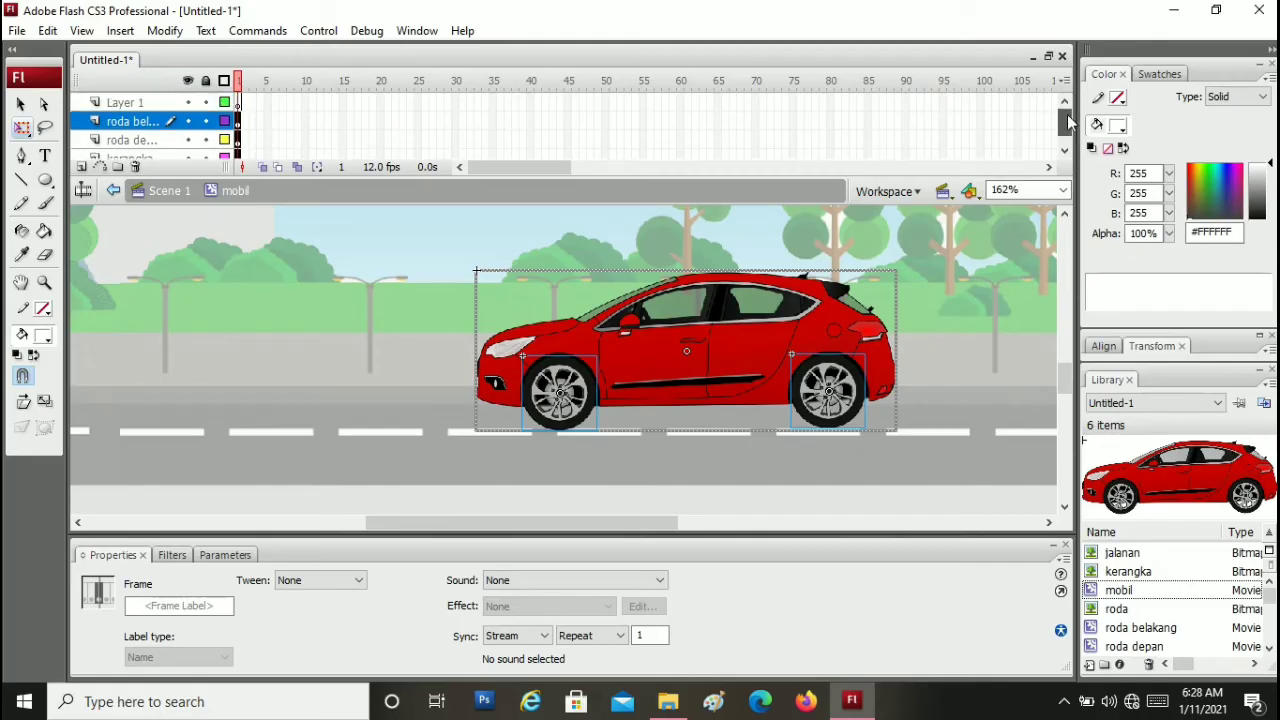
left_click(138, 99)
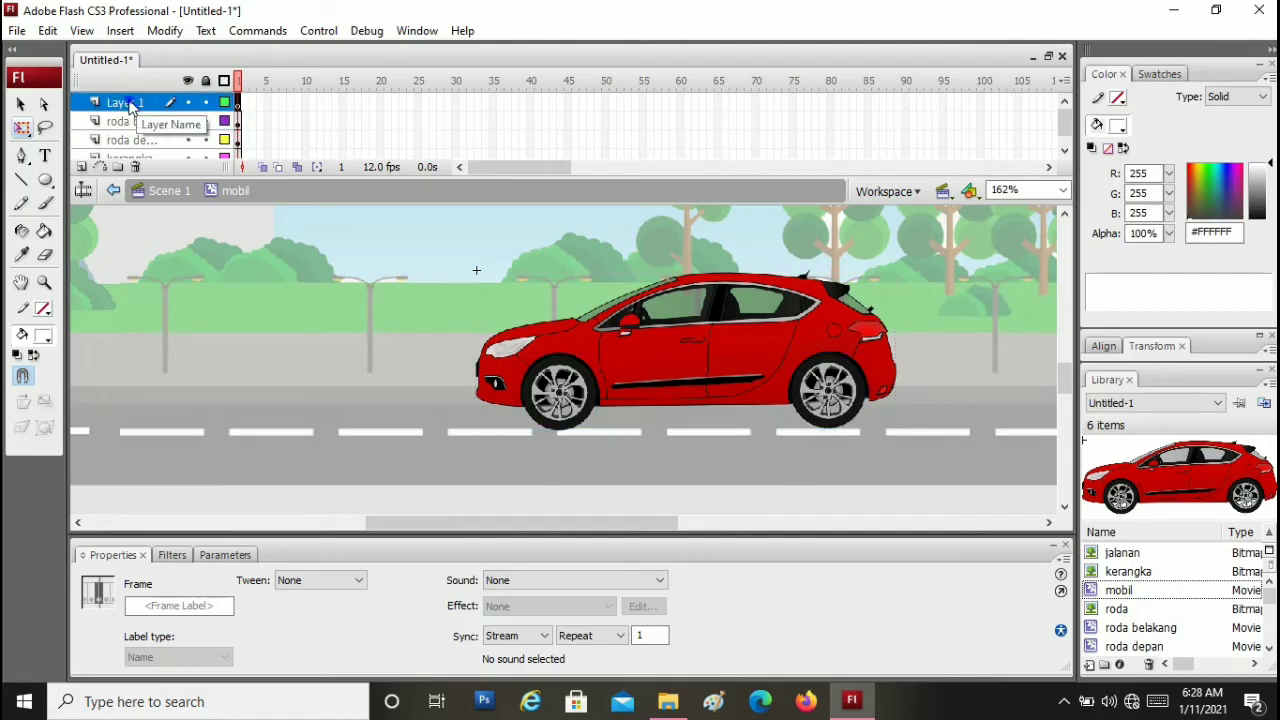
right_click(132, 107)
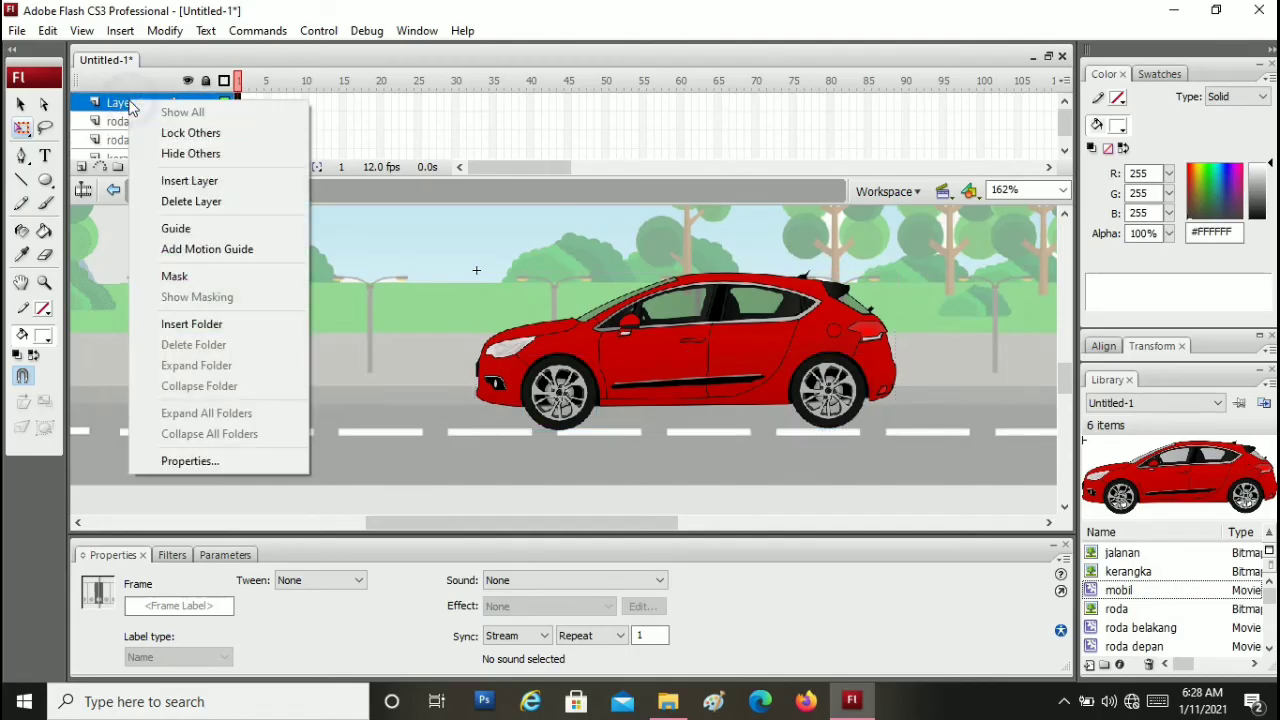
left_click(185, 202)
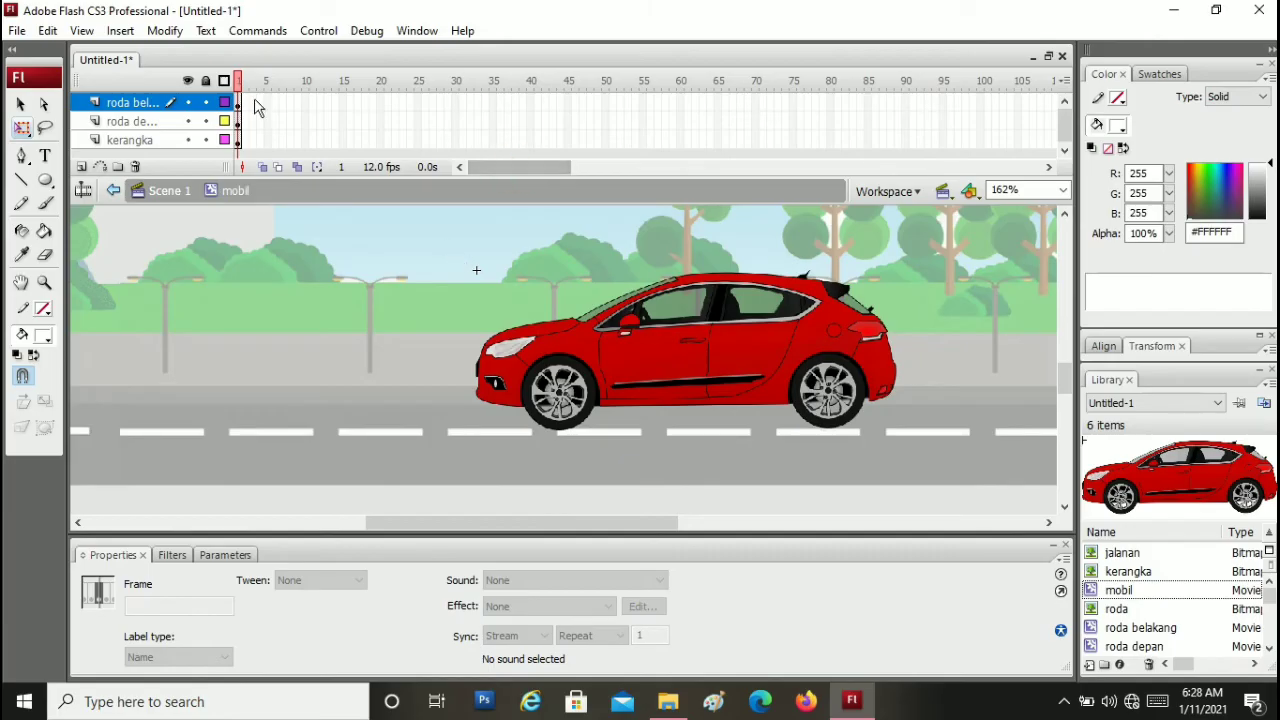
Insert keyframes at frame 5 of the rear wheel and front wheel layers inside the mobil movie clip
left_click(135, 104)
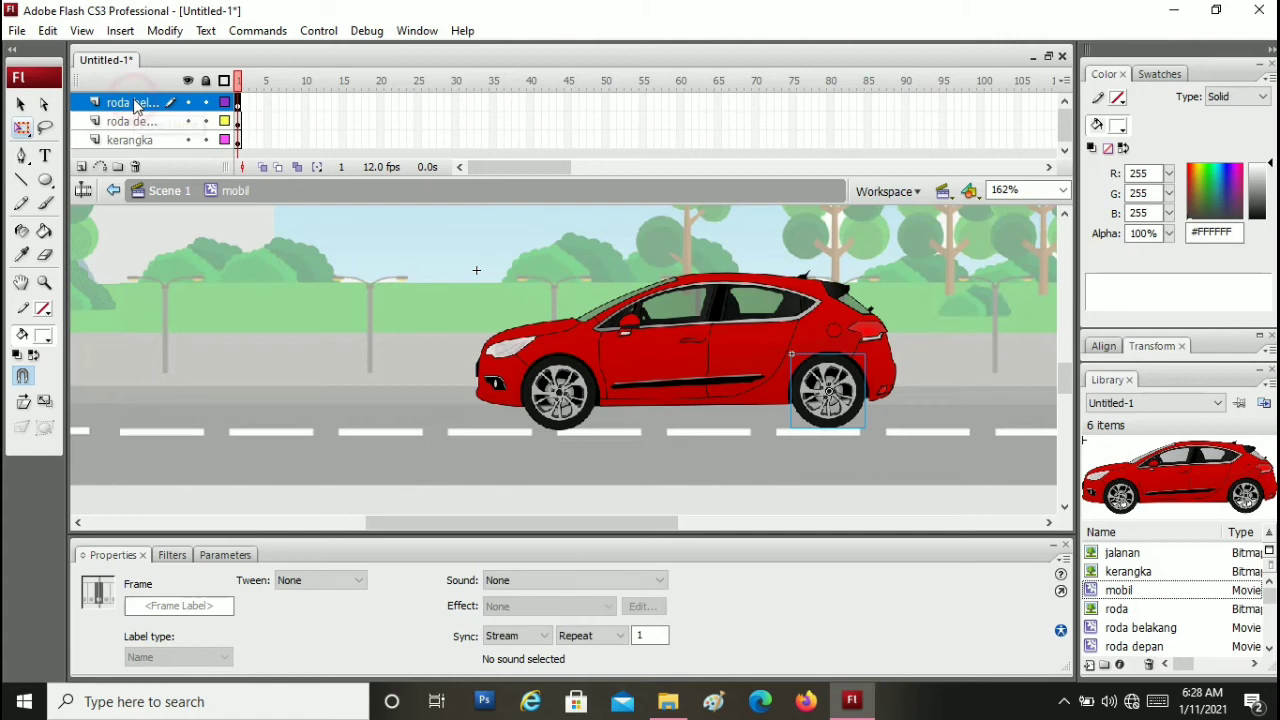
left_click(268, 102)
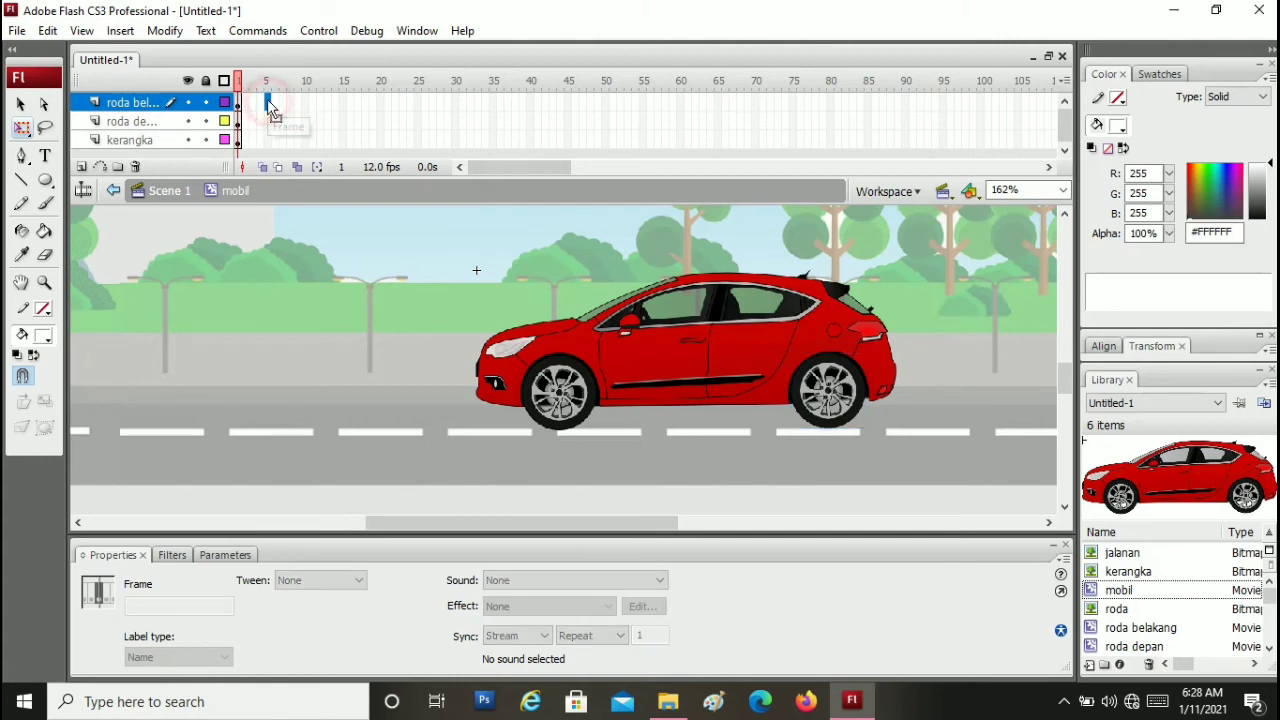
right_click(268, 102)
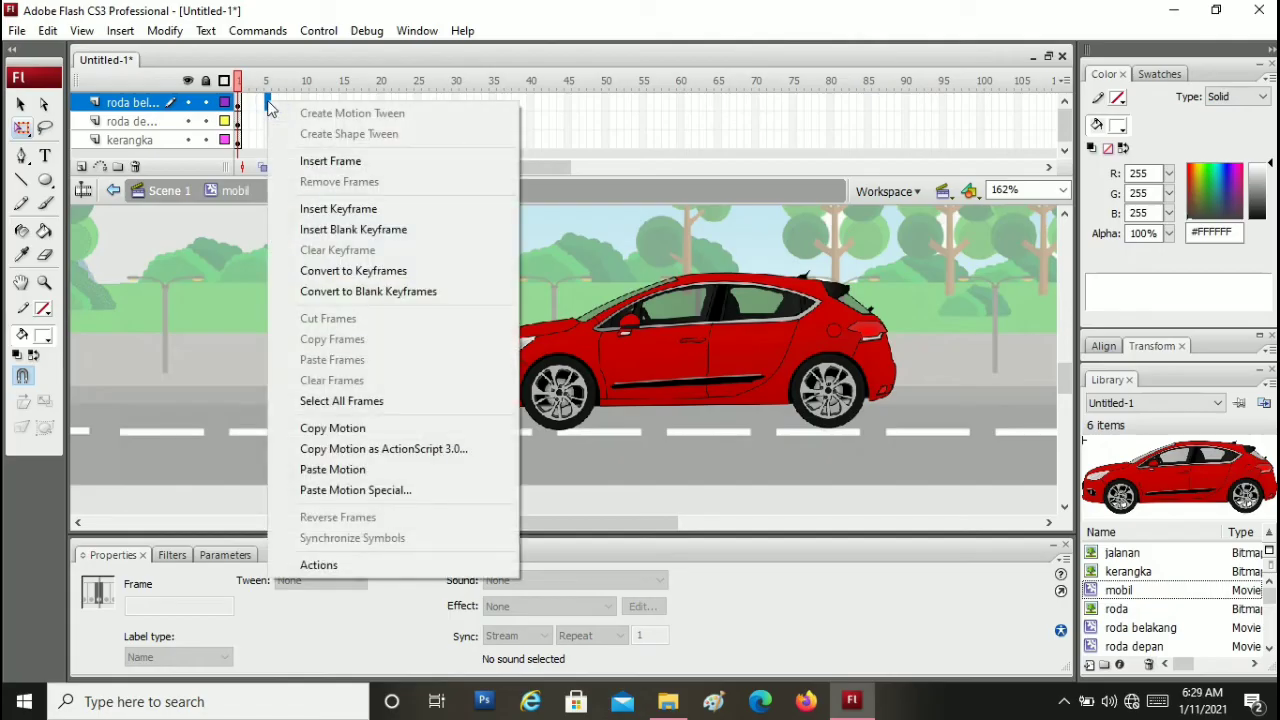
left_click(371, 214)
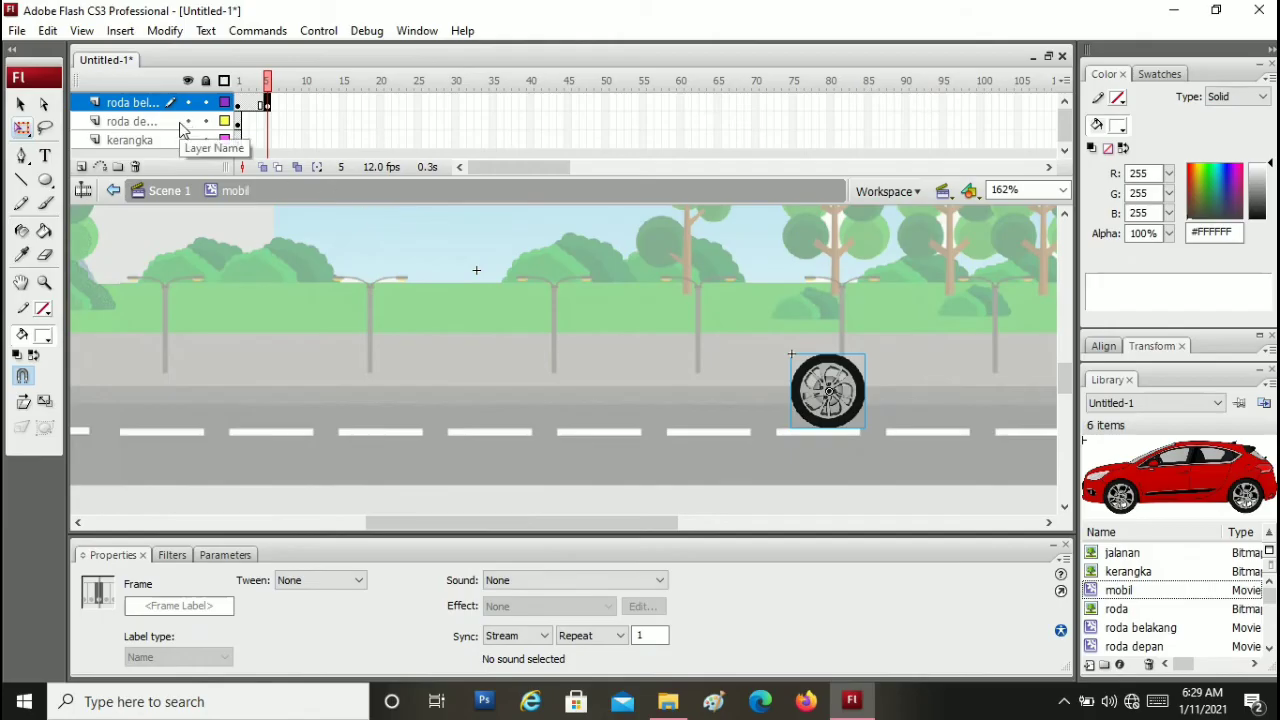
left_click(268, 122)
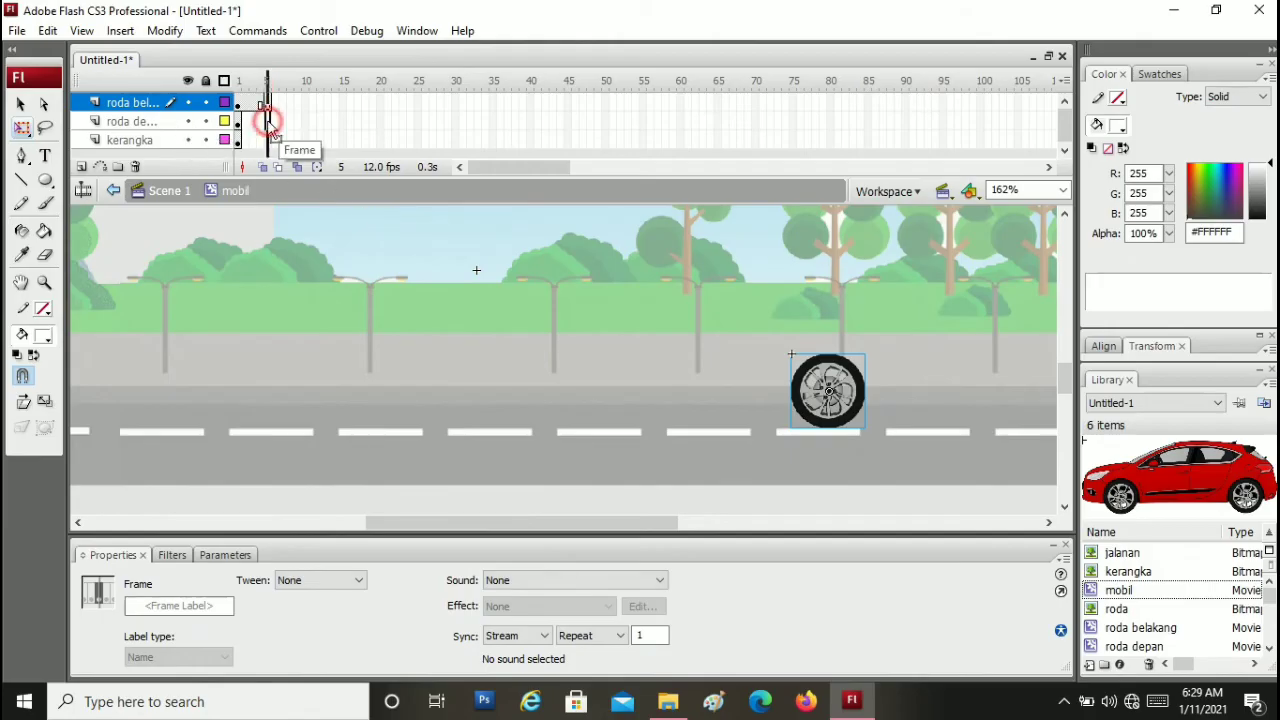
right_click(268, 122)
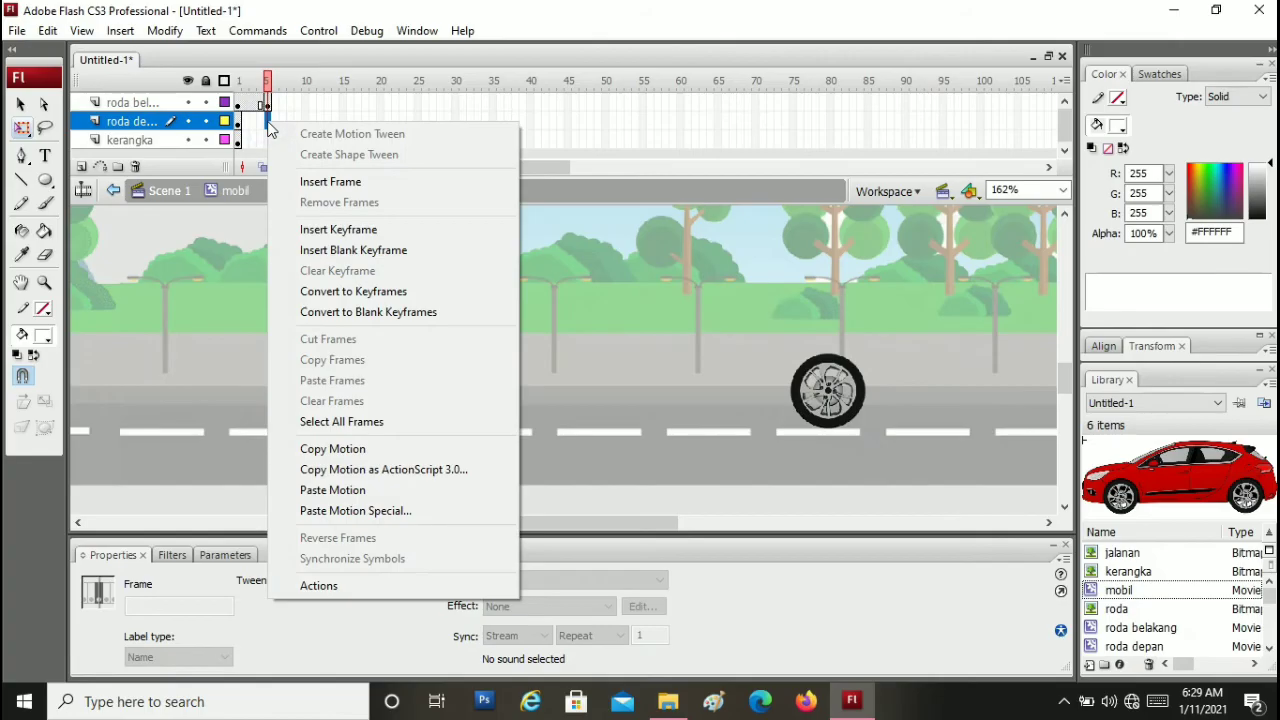
left_click(366, 229)
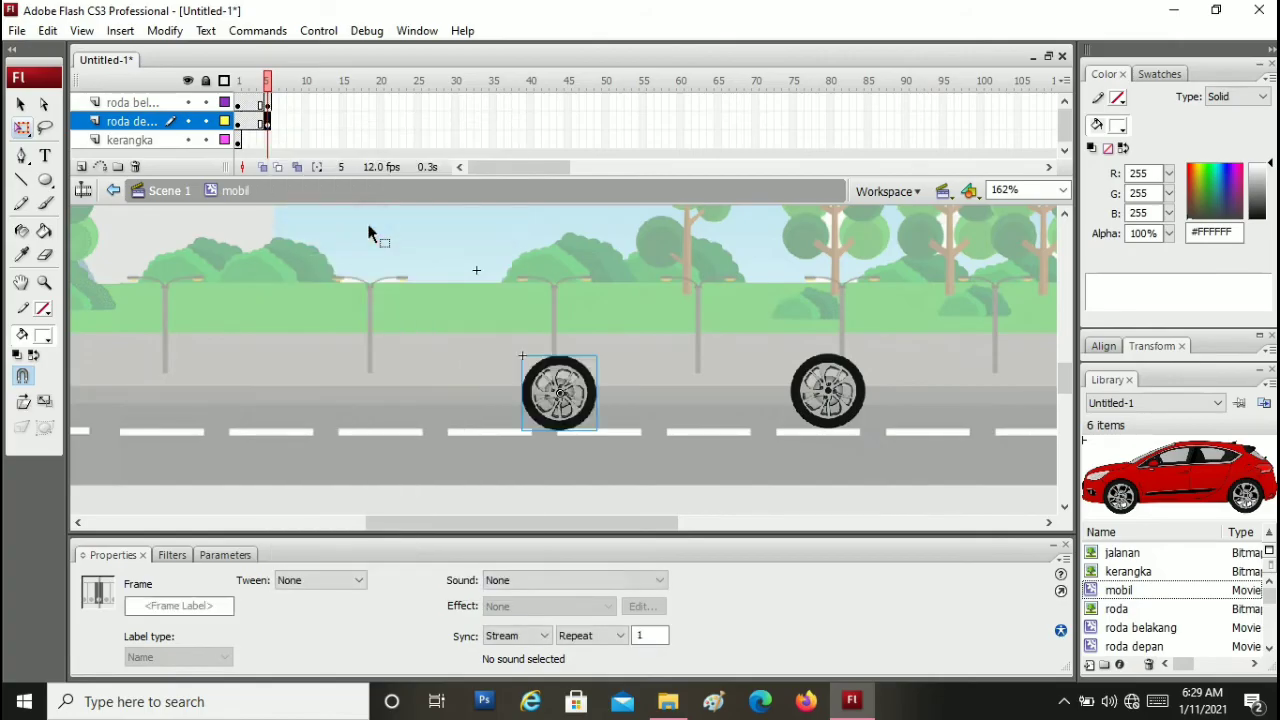
Extend the kerangka layer to frame 5 with a regular frame
left_click(268, 141)
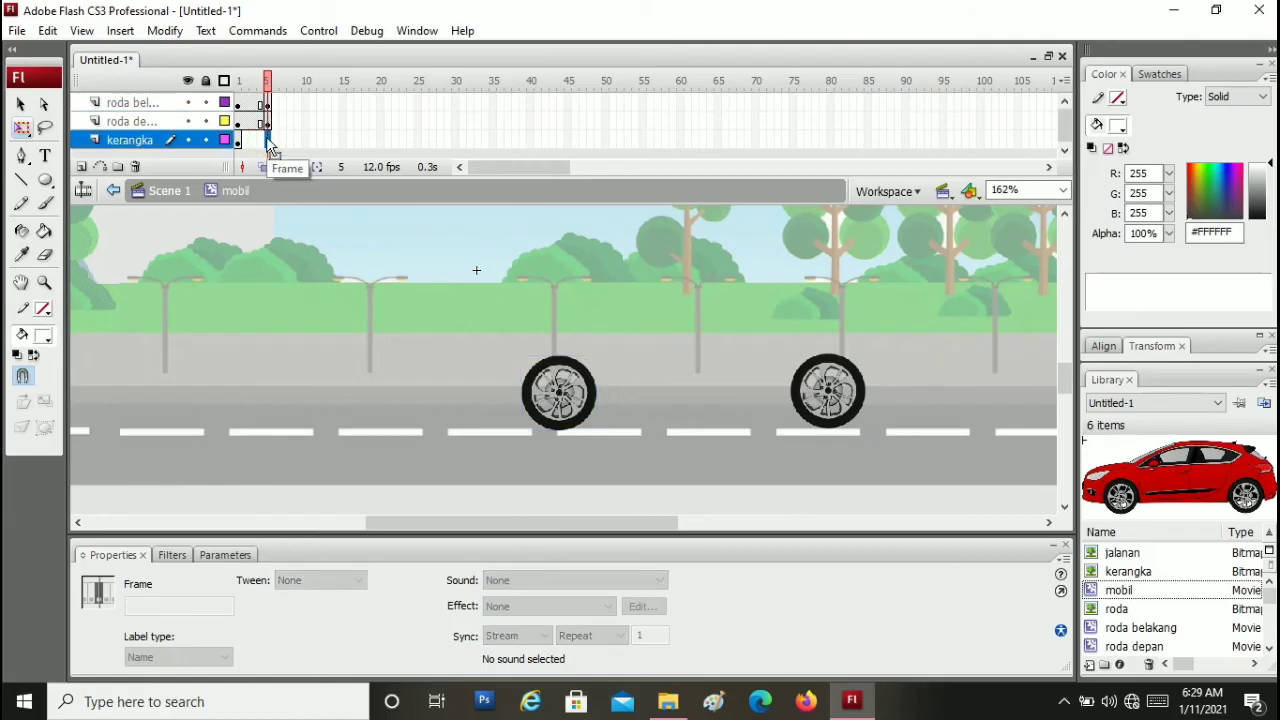
right_click(268, 144)
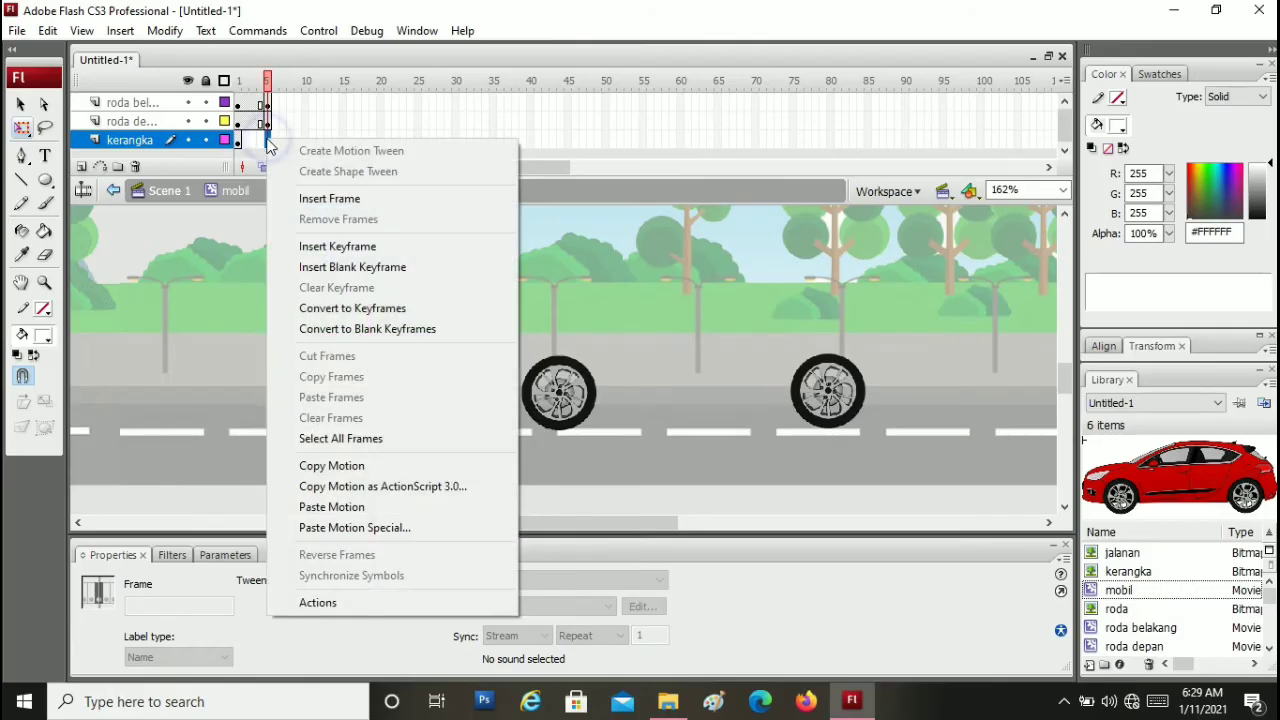
left_click(328, 199)
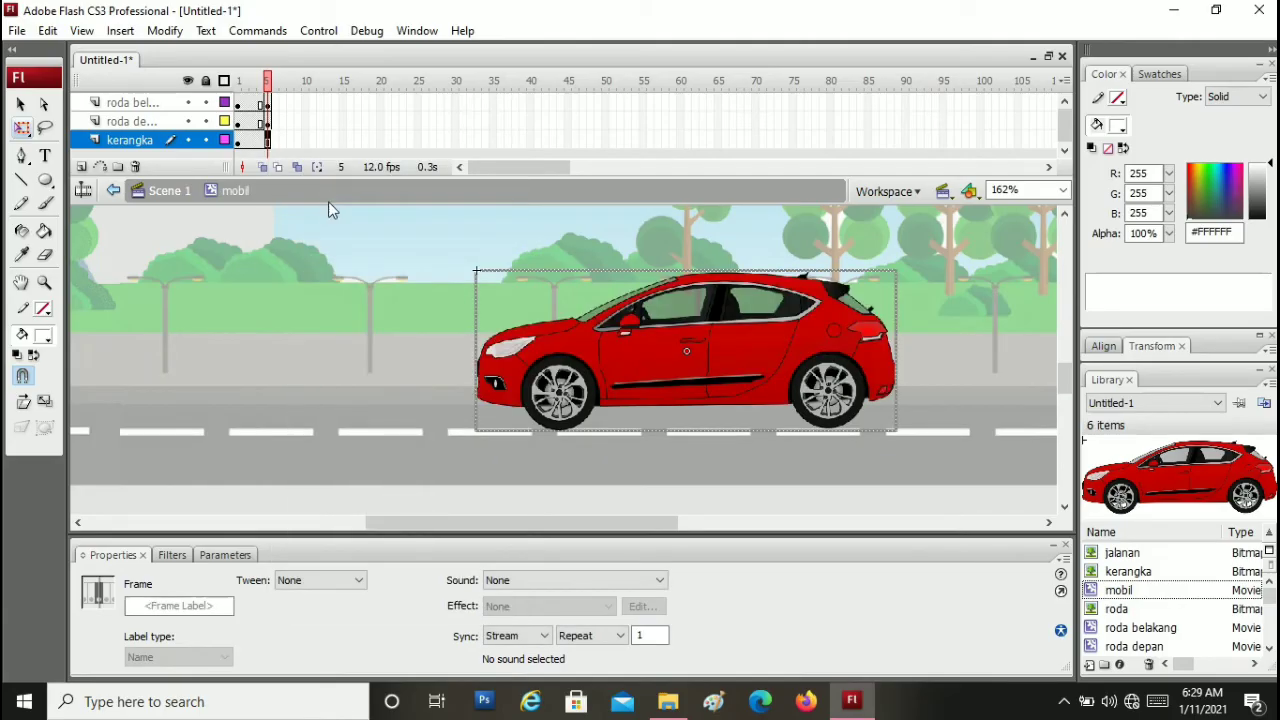
Rotate the front wheel at frame 5 about 90 degrees counterclockwise with the Free Transform tool
left_click(267, 124)
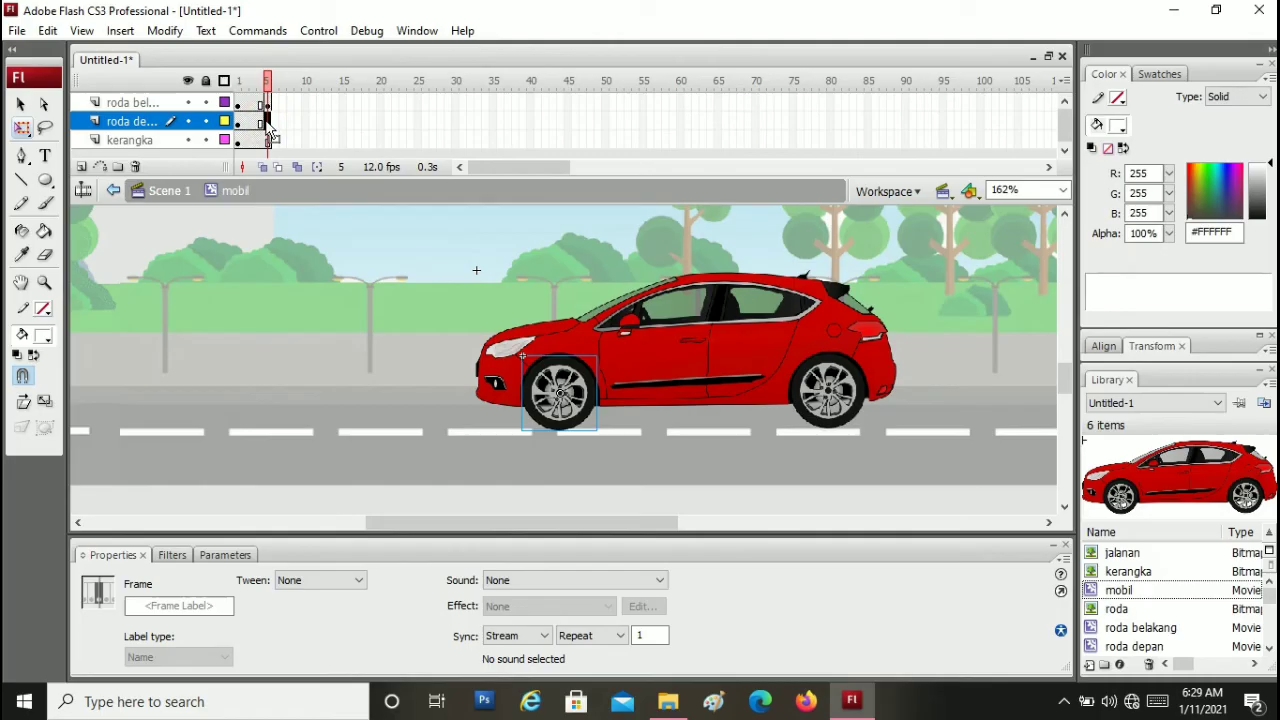
left_click(24, 133)
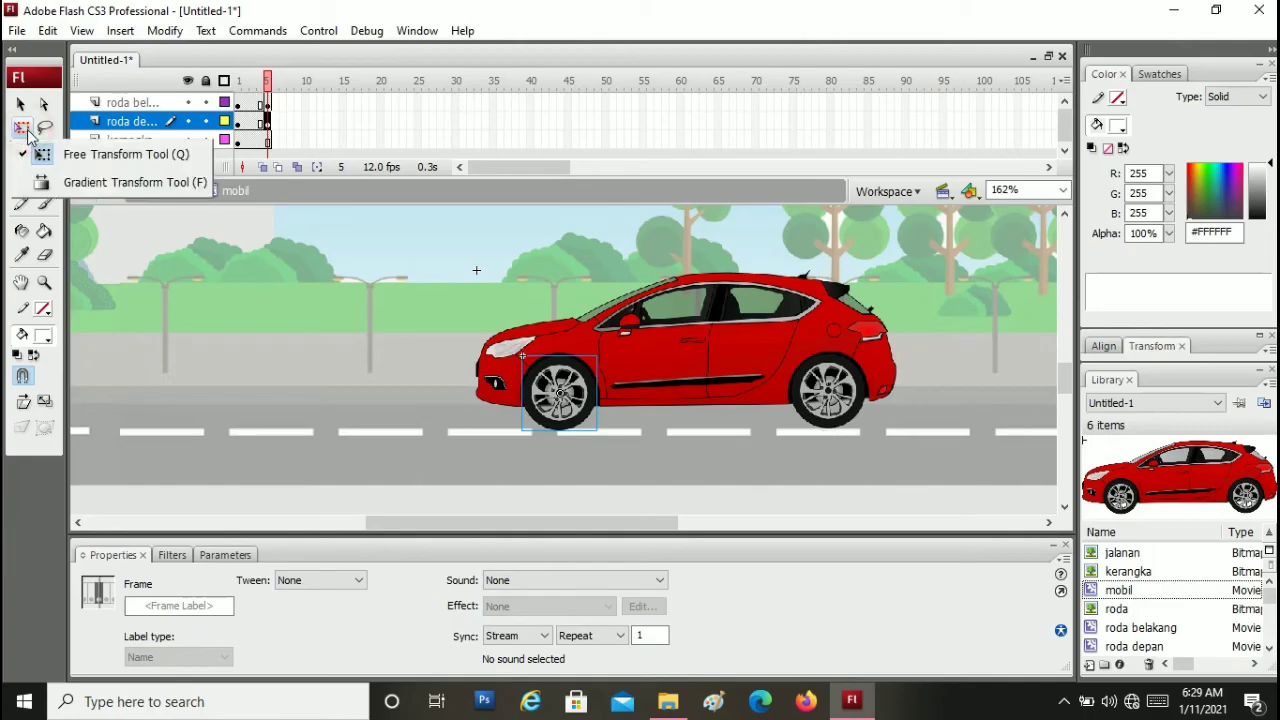
left_click(84, 156)
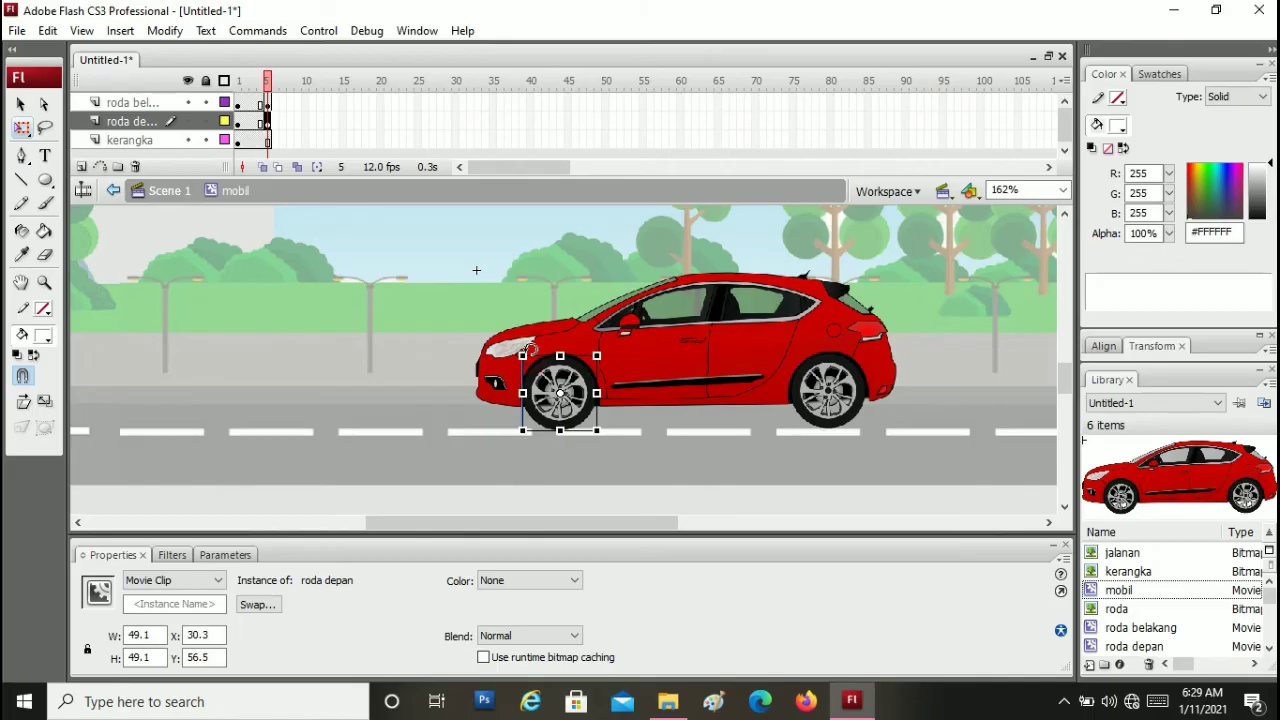
left_click_drag(530, 350, 506, 440)
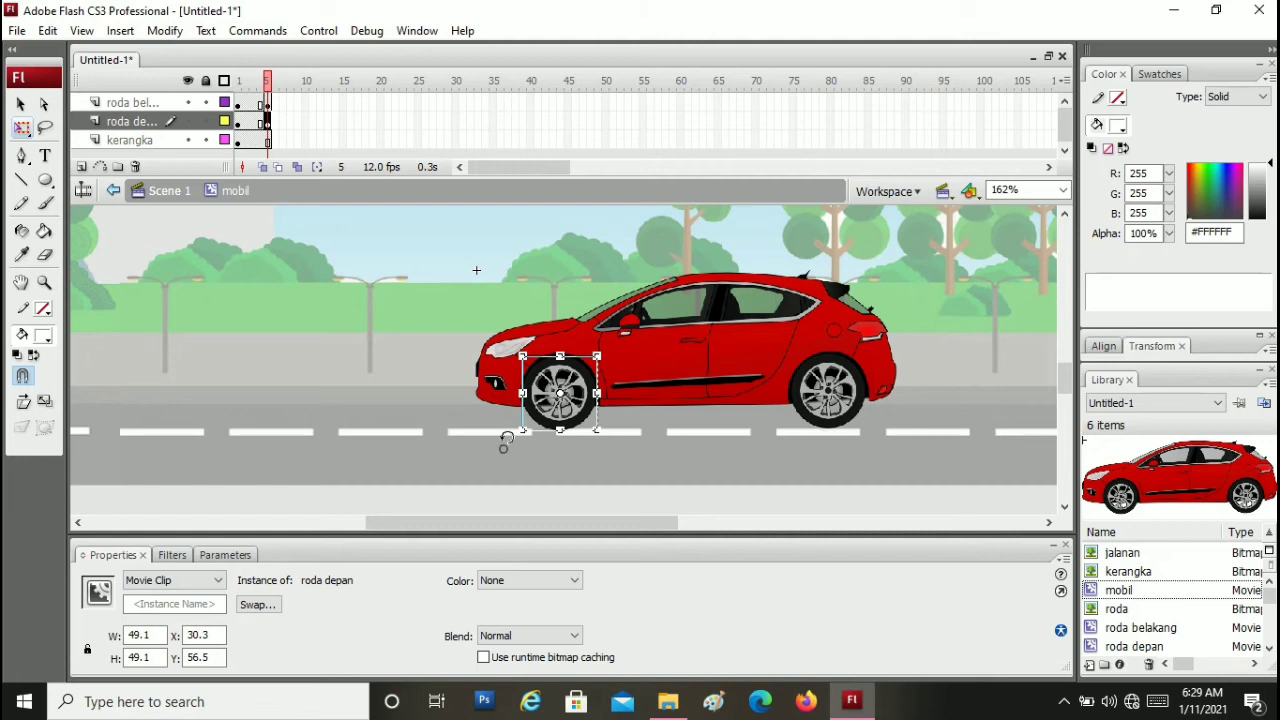
left_click_drag(504, 440, 503, 448)
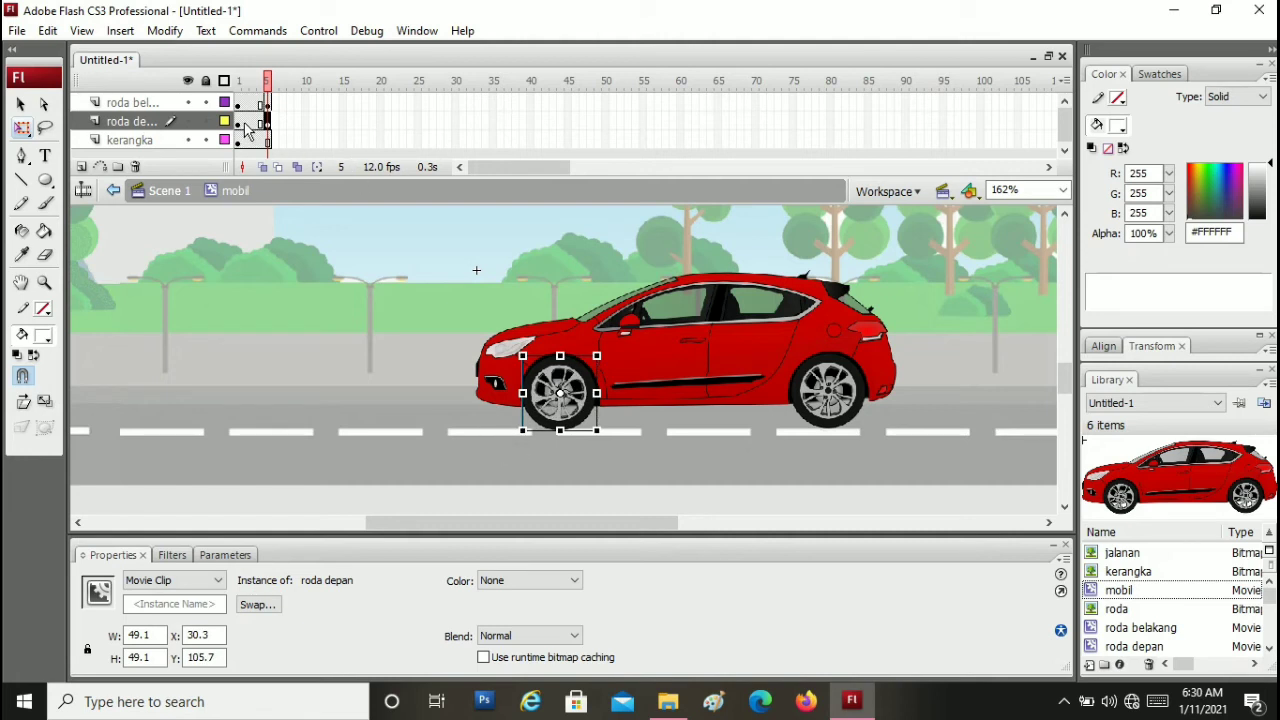
Create a motion tween between frames 1 and 5 of the front wheel layer
left_click(246, 122)
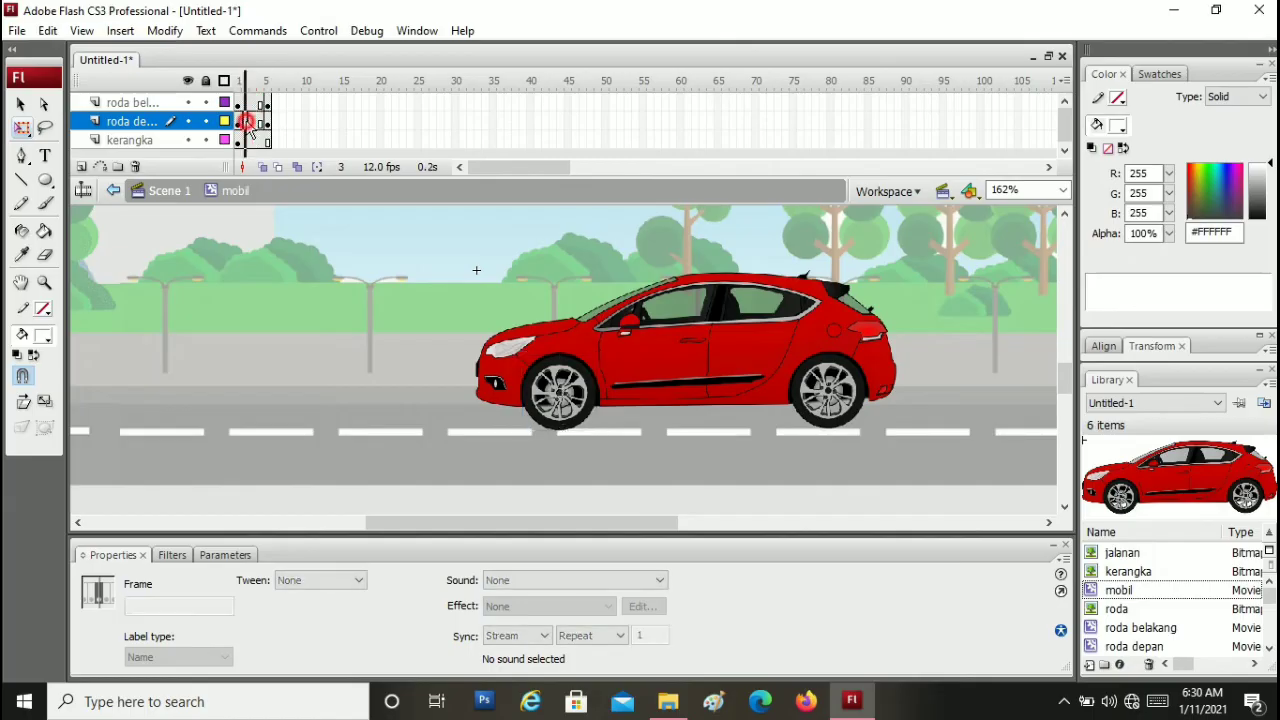
right_click(250, 122)
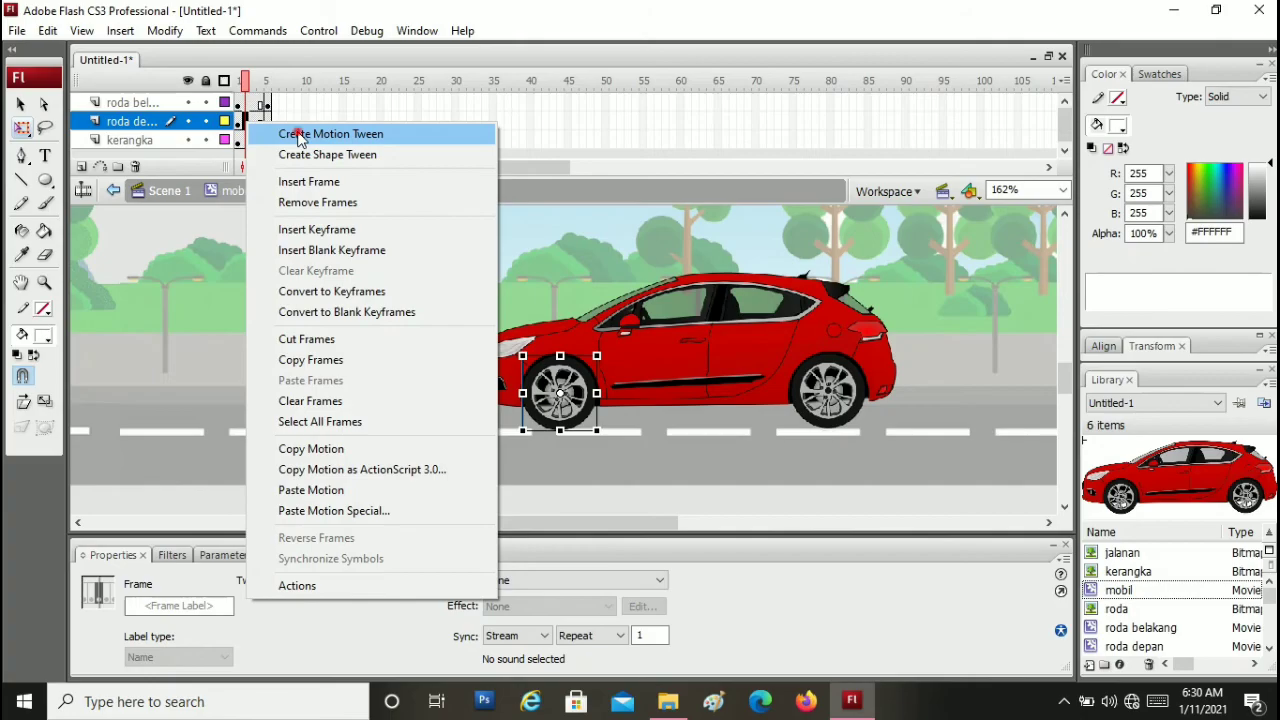
left_click(297, 134)
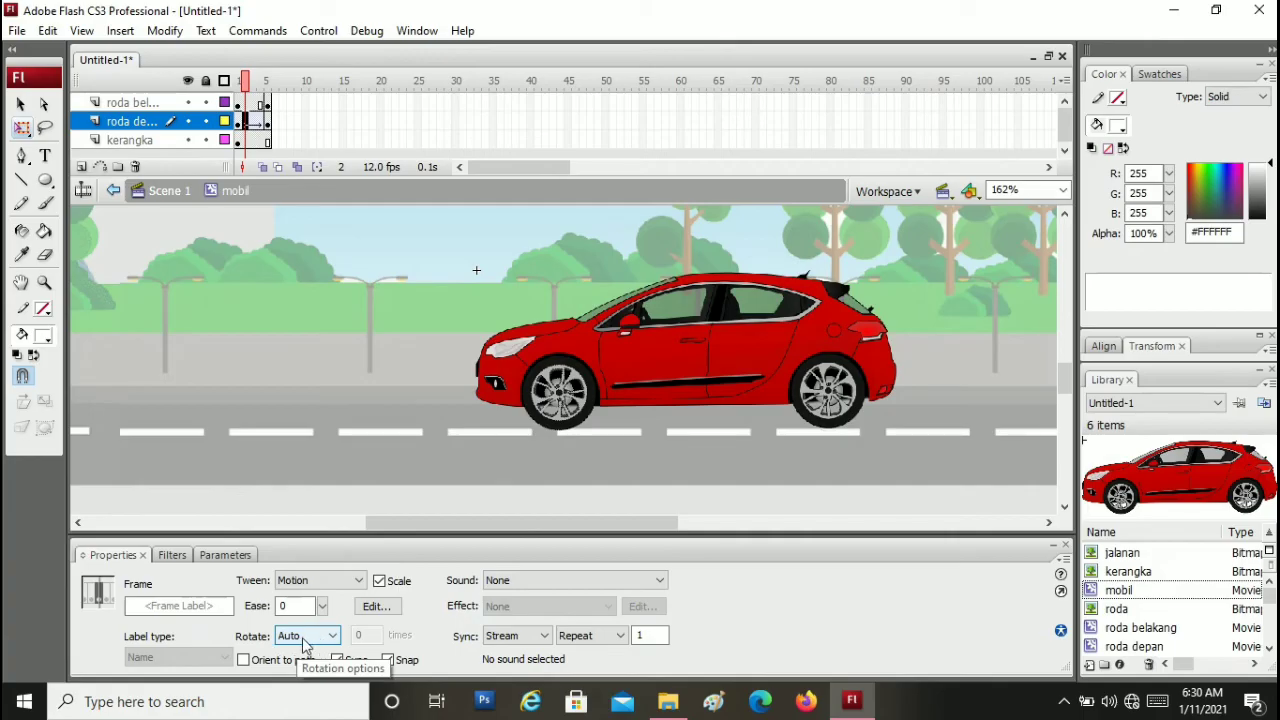
Rotate the rear wheel counterclockwise at frame 5 and create a motion tween between frames 1 and 5 of its layer
left_click(267, 103)
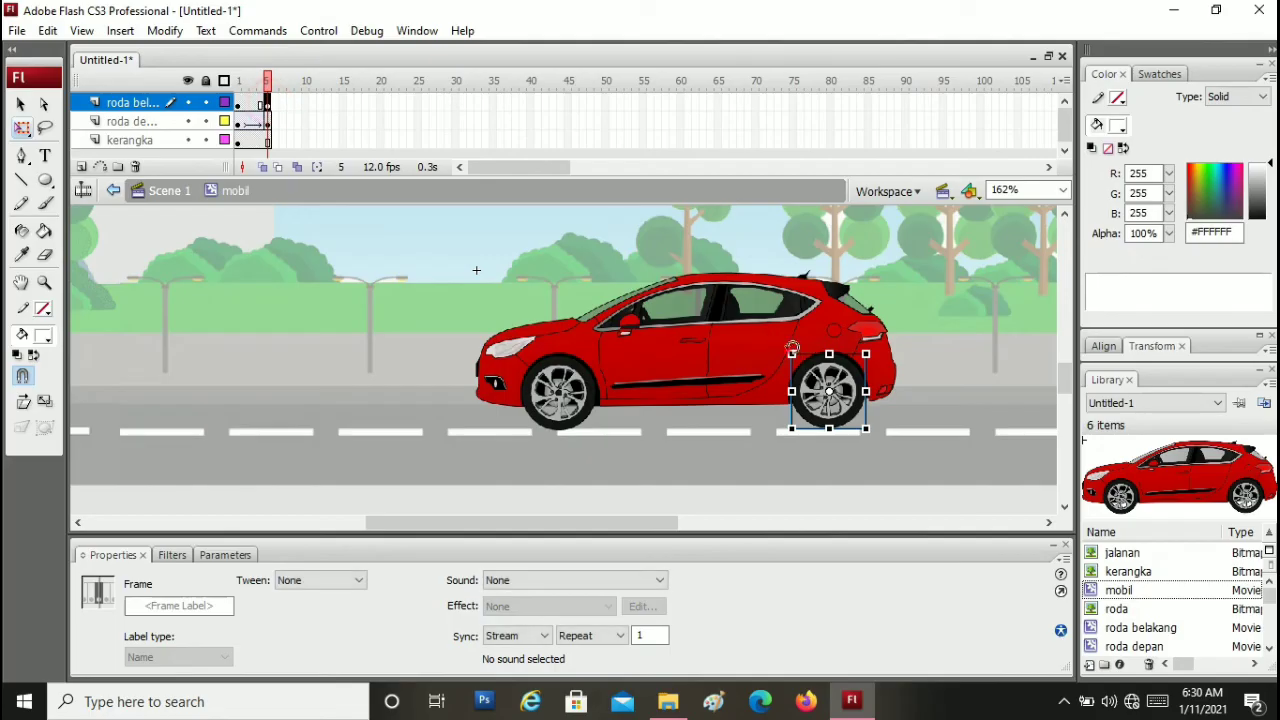
left_click_drag(792, 348, 772, 430)
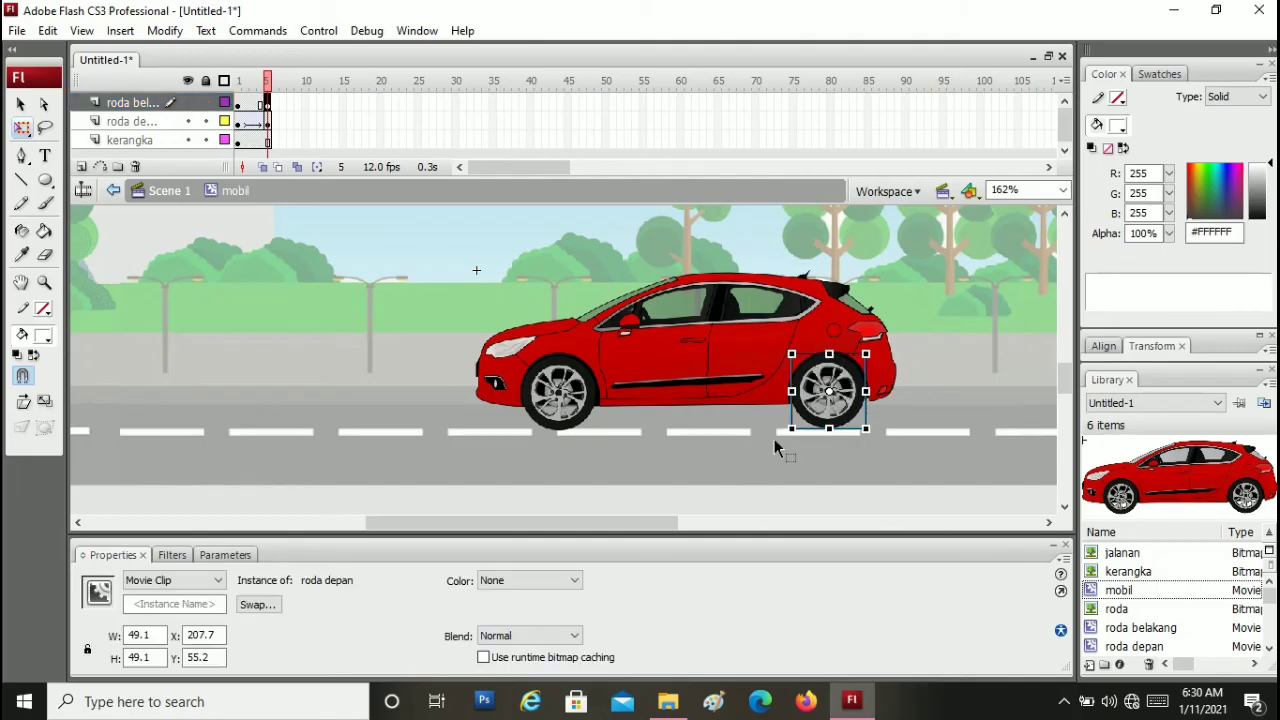
right_click(249, 102)
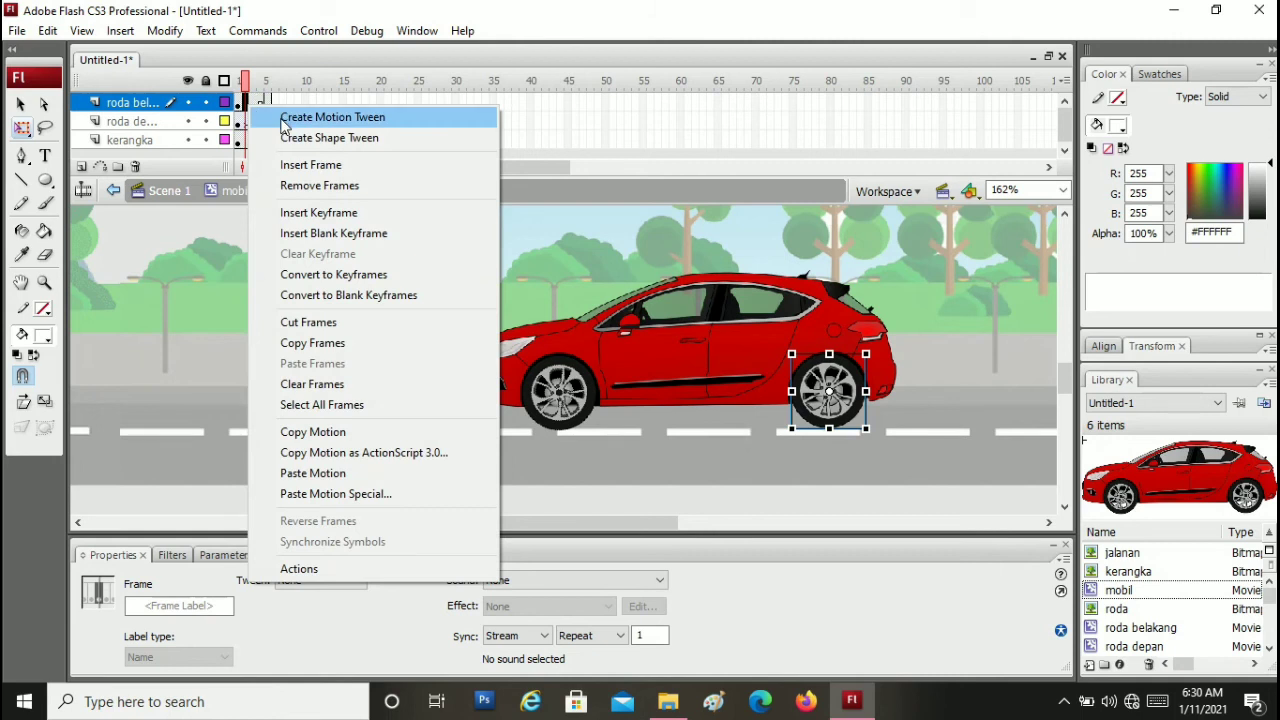
left_click(284, 118)
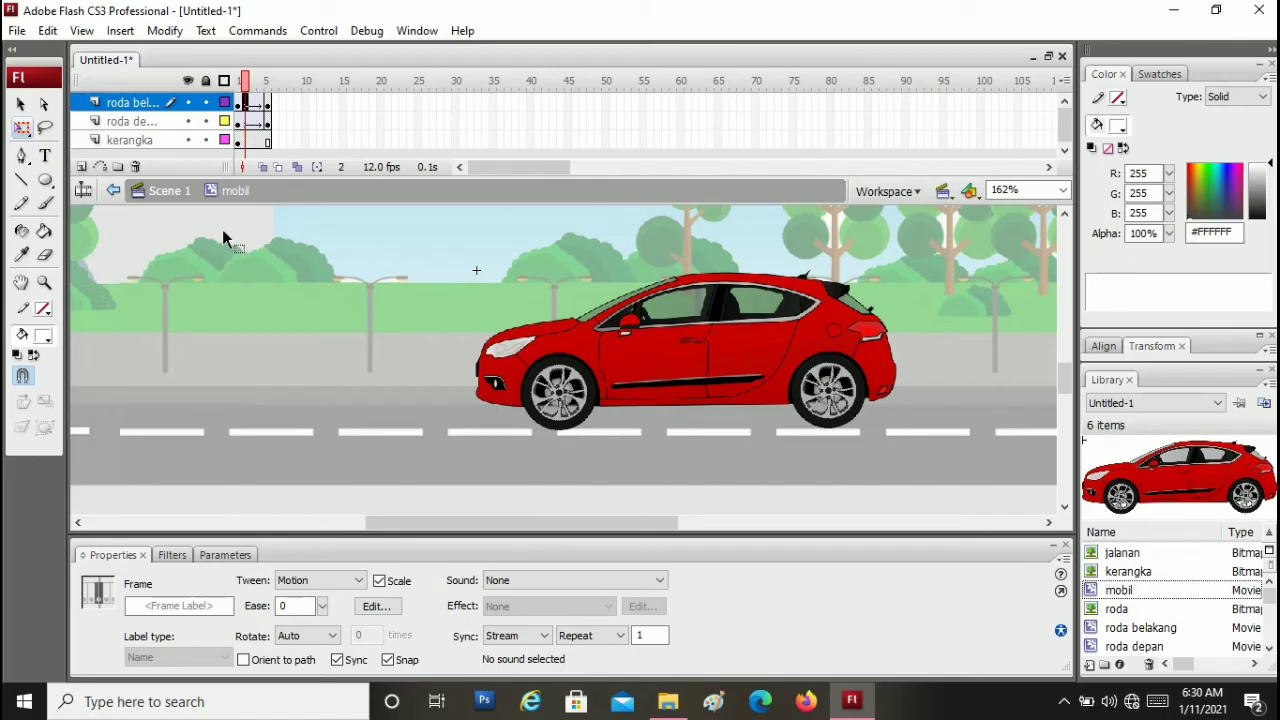
Test the movie to check the wheel rotation, then close the preview
key("ctrl+Return")
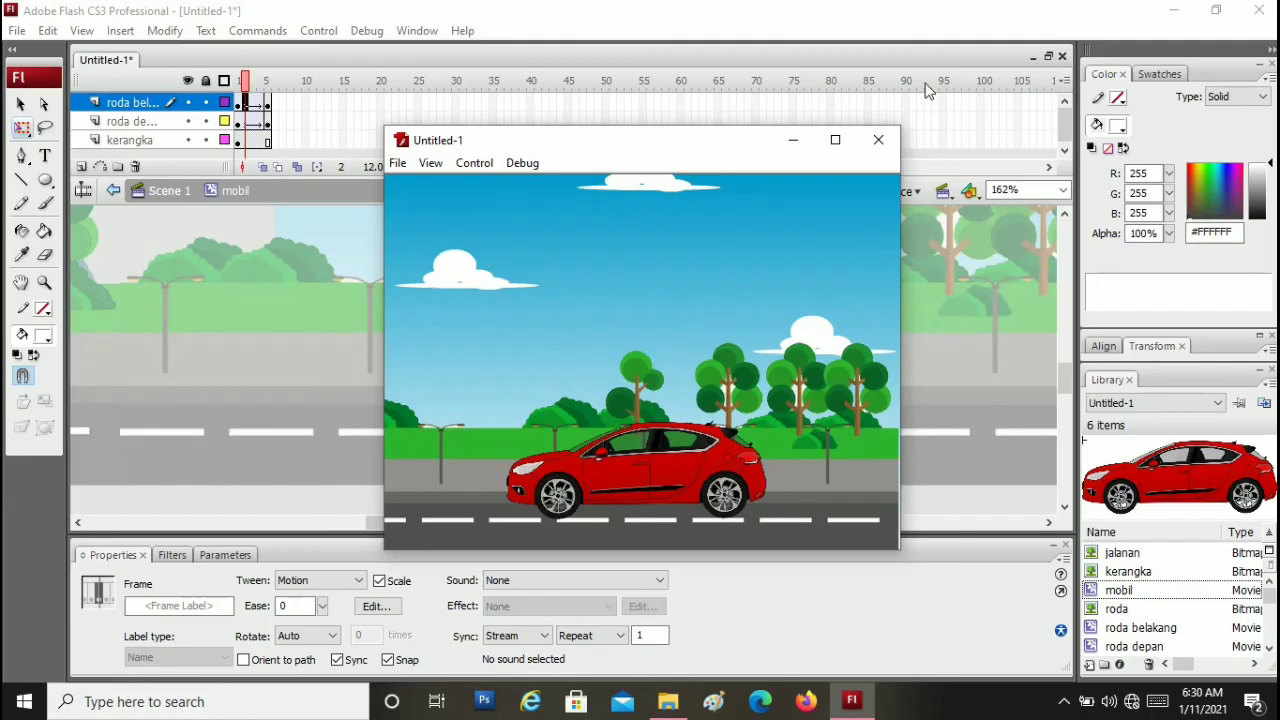
left_click(887, 138)
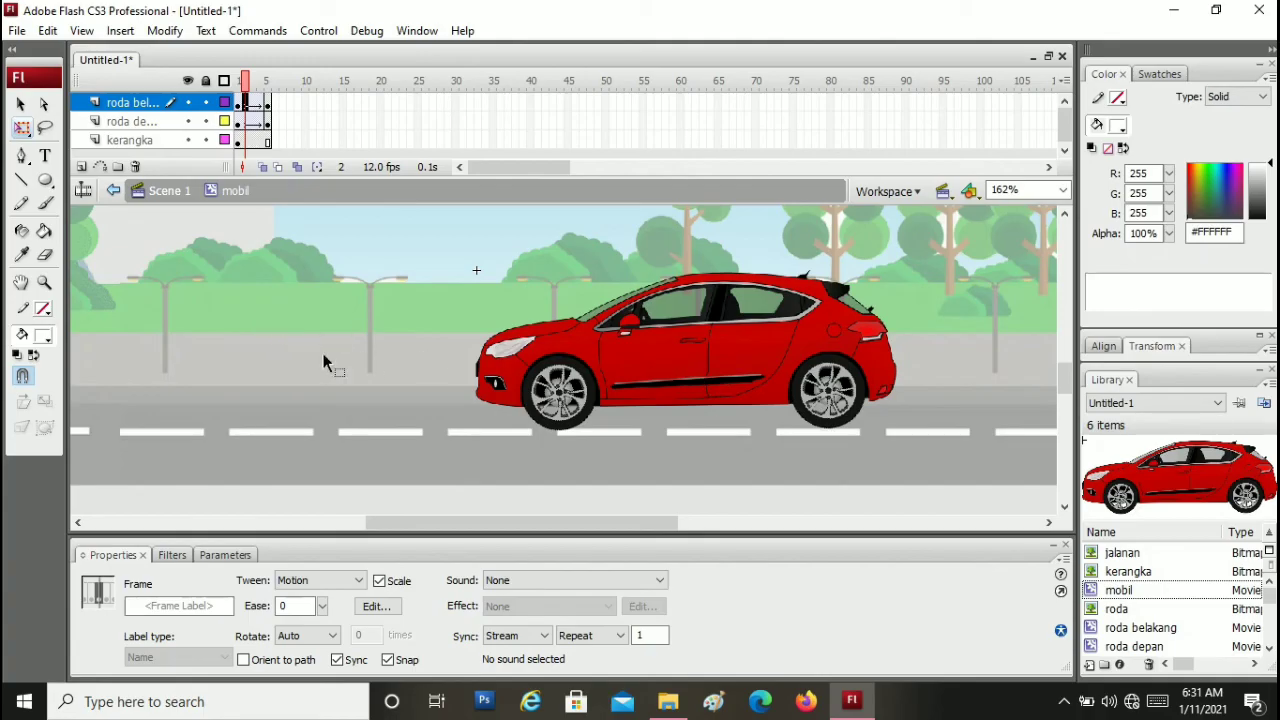
Return to Scene 1 with the whole frame shown, lock the mobil layer and unlock the jalanan layer
double_click(326, 282)
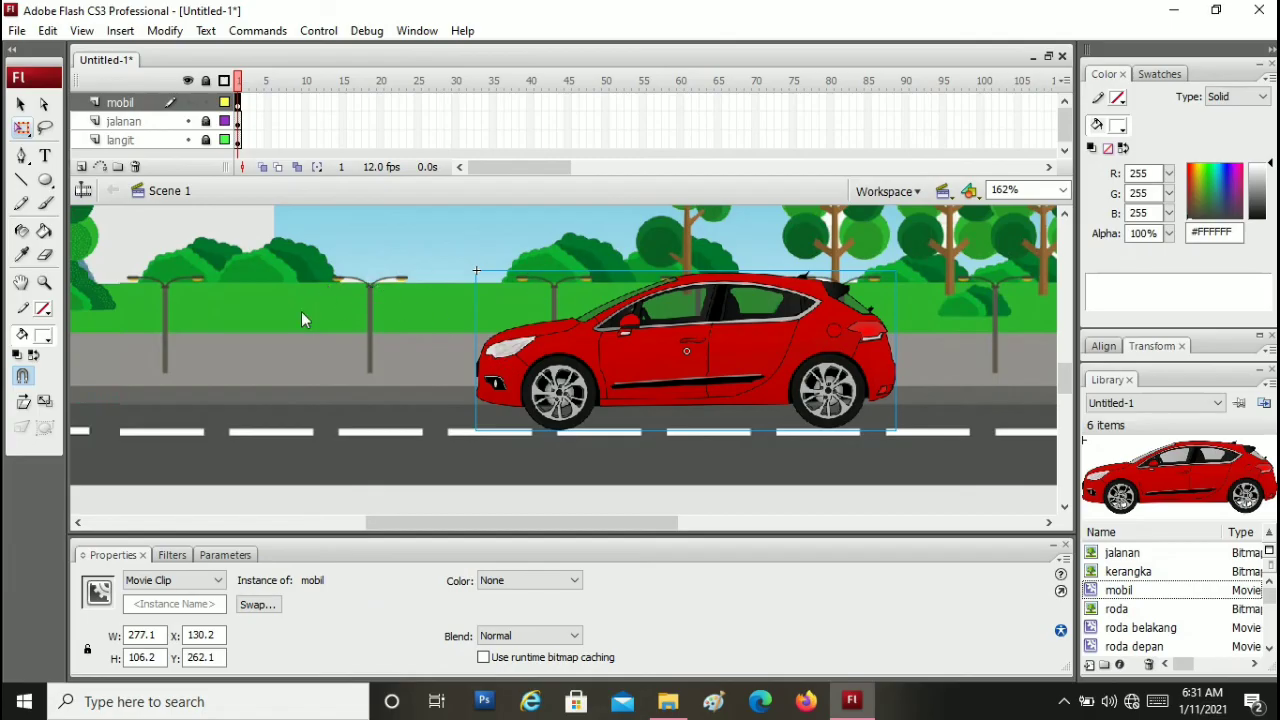
left_click(1063, 192)
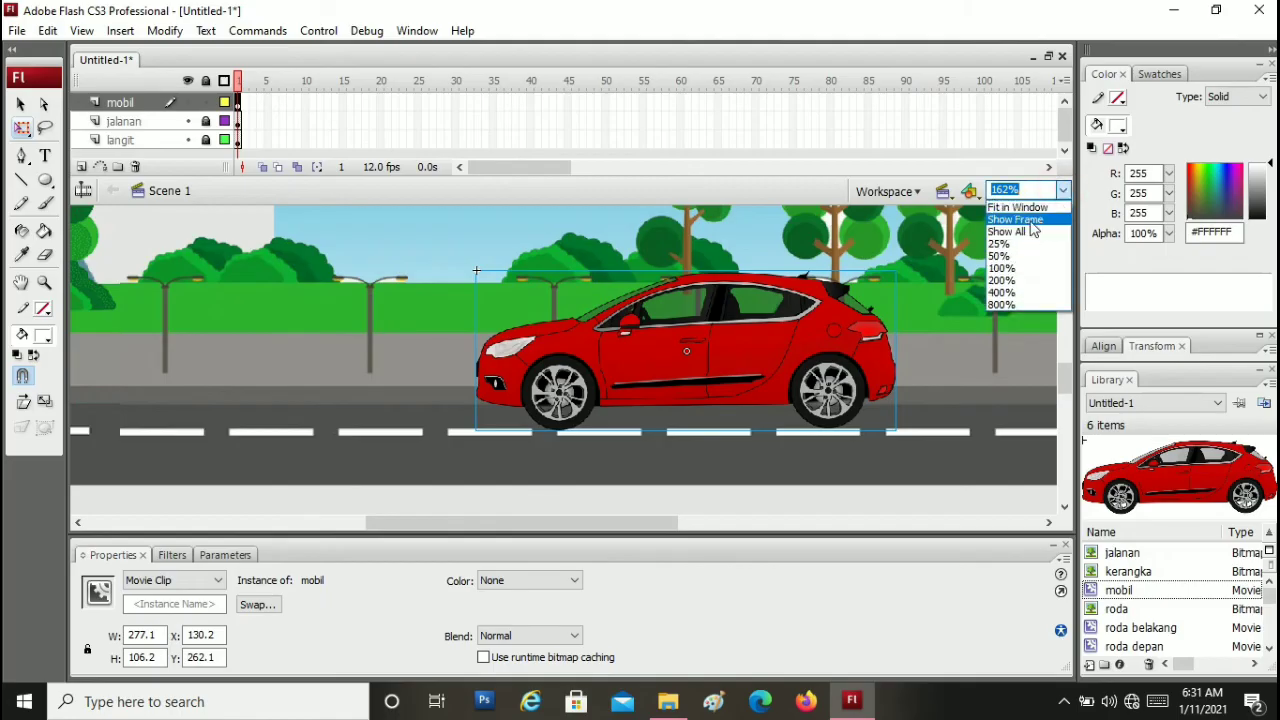
left_click(1030, 220)
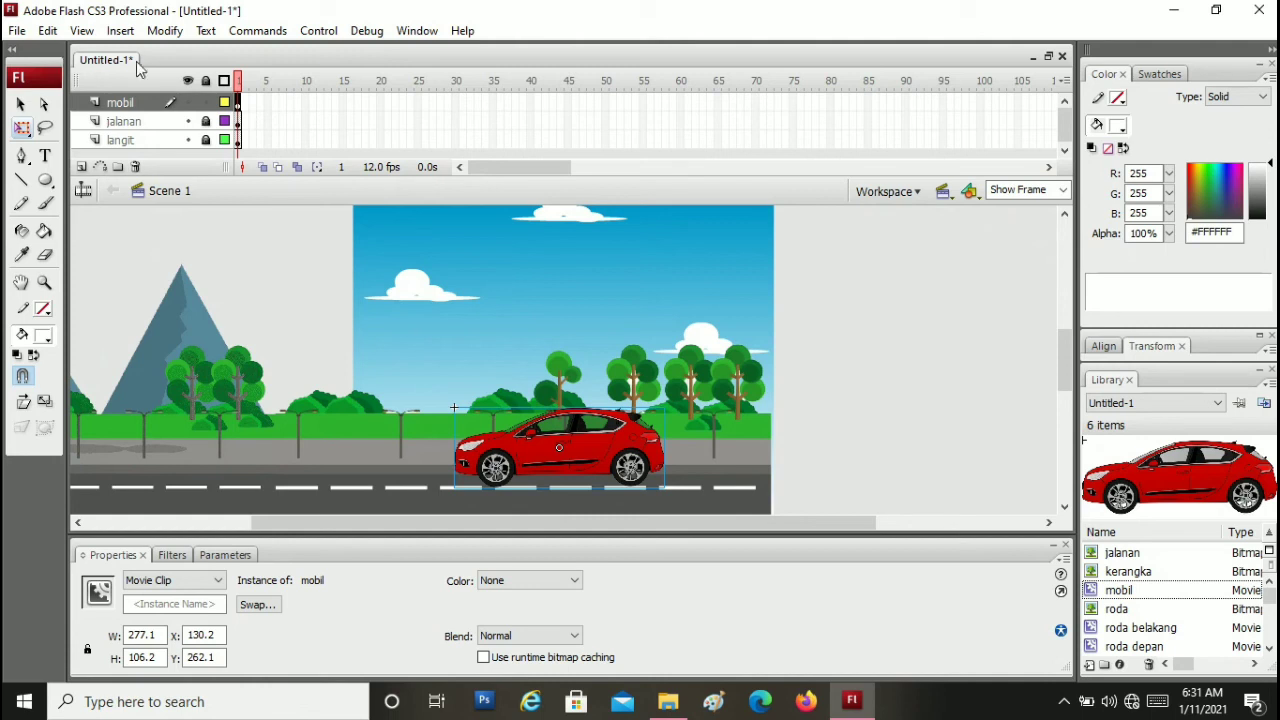
left_click(206, 103)
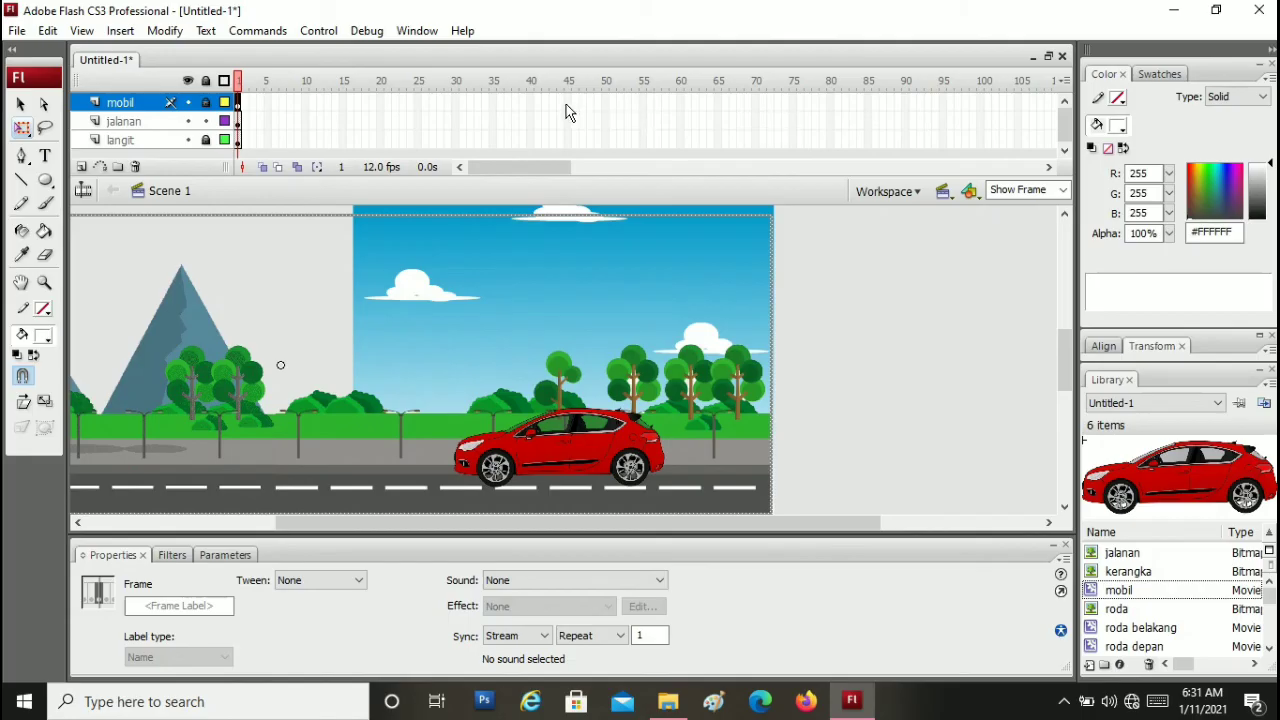
Extend the mobil and langit layers to frame 70 with regular frames and insert a keyframe at frame 70 of the jalanan layer
left_click(758, 103)
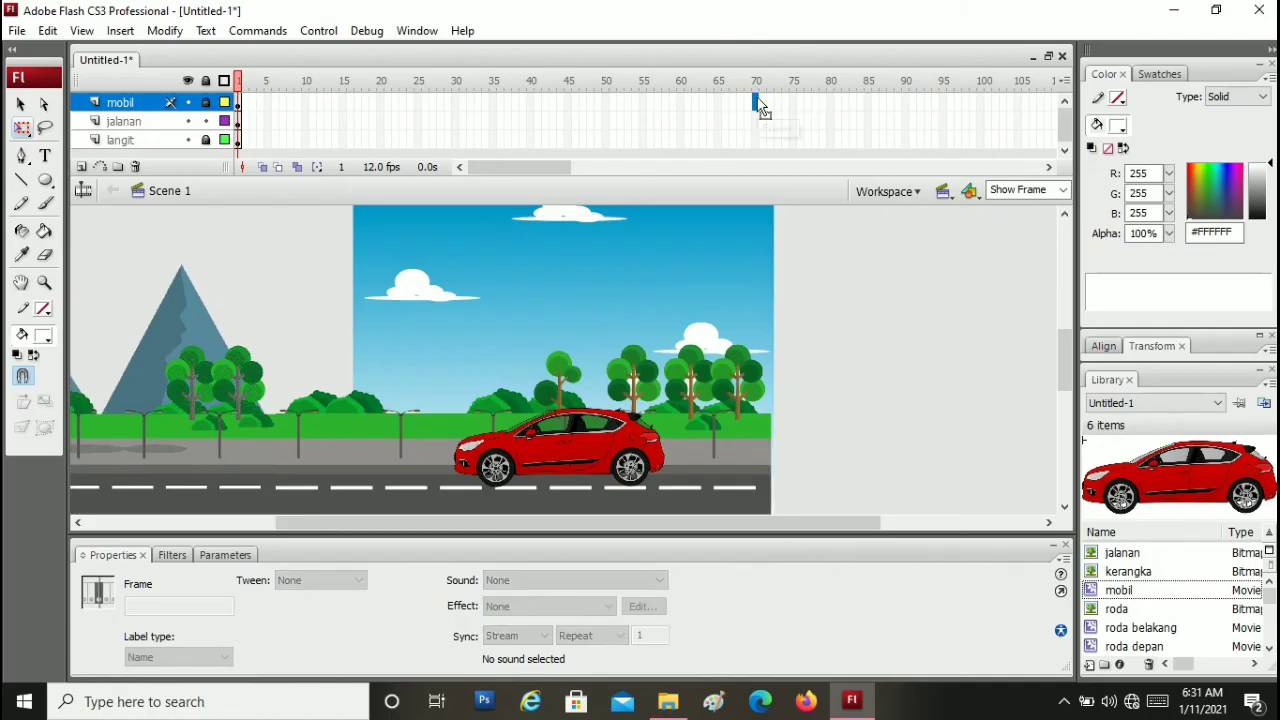
right_click(758, 103)
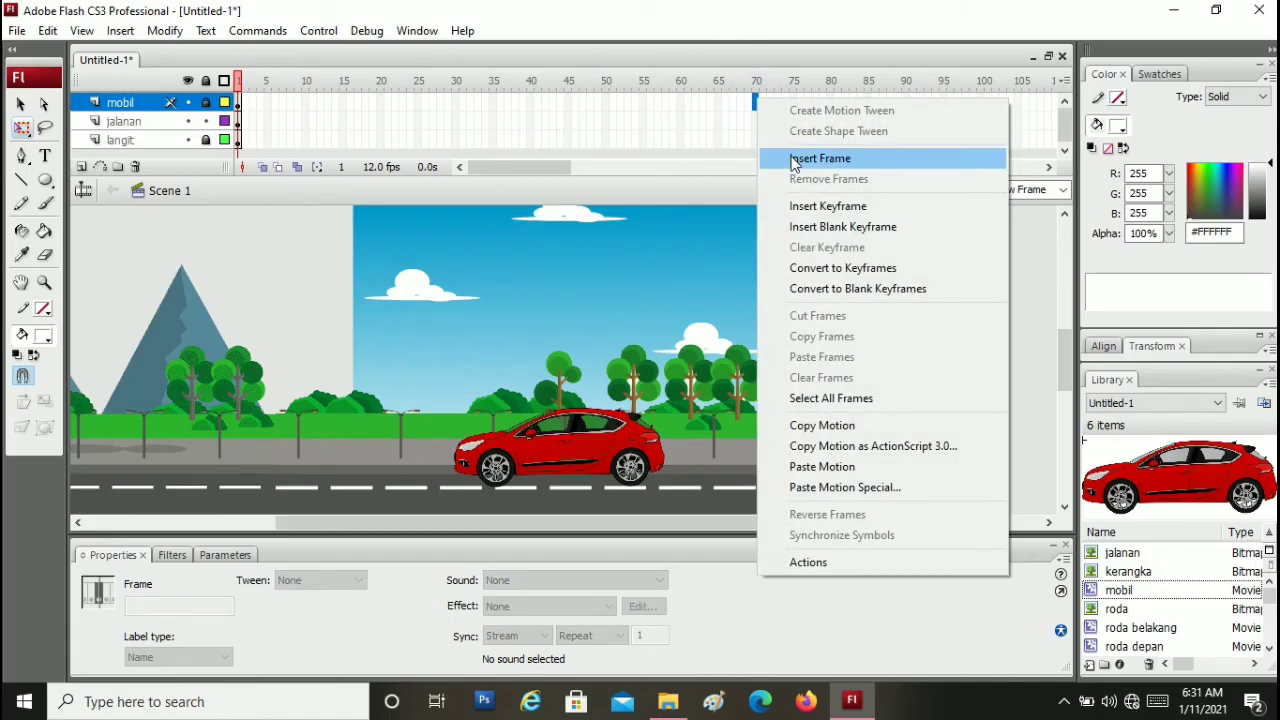
left_click(820, 158)
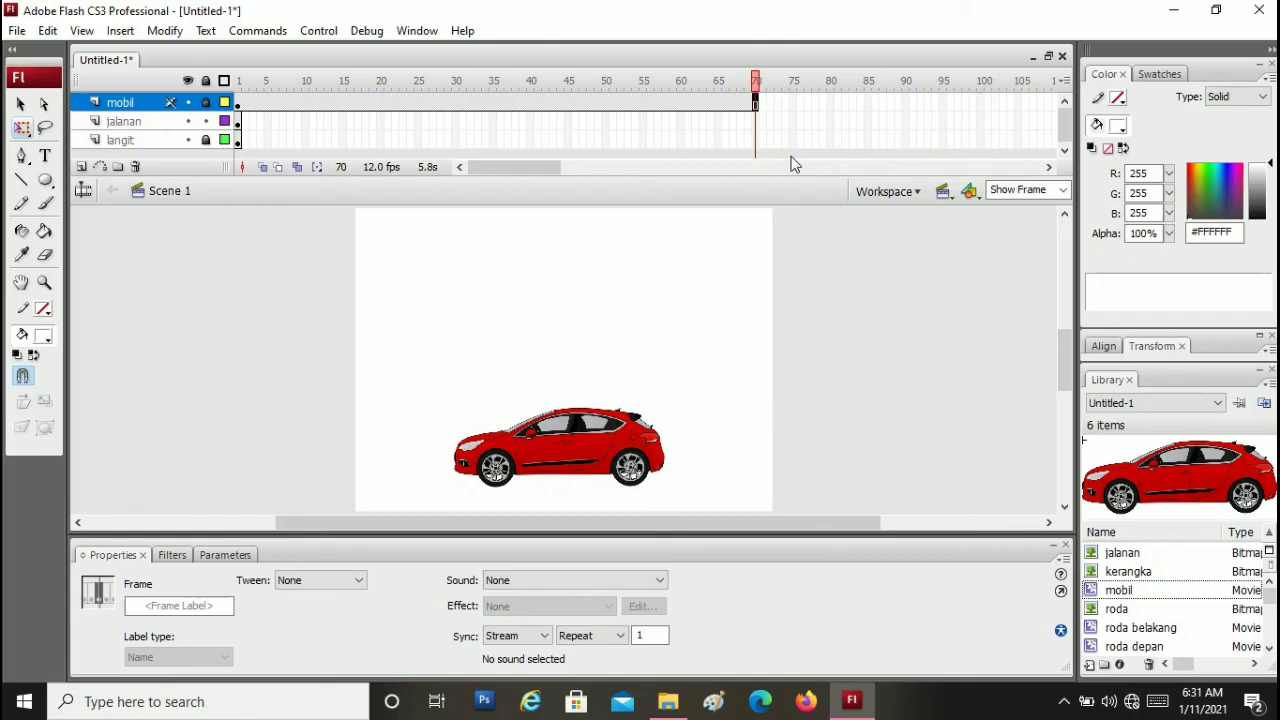
right_click(757, 121)
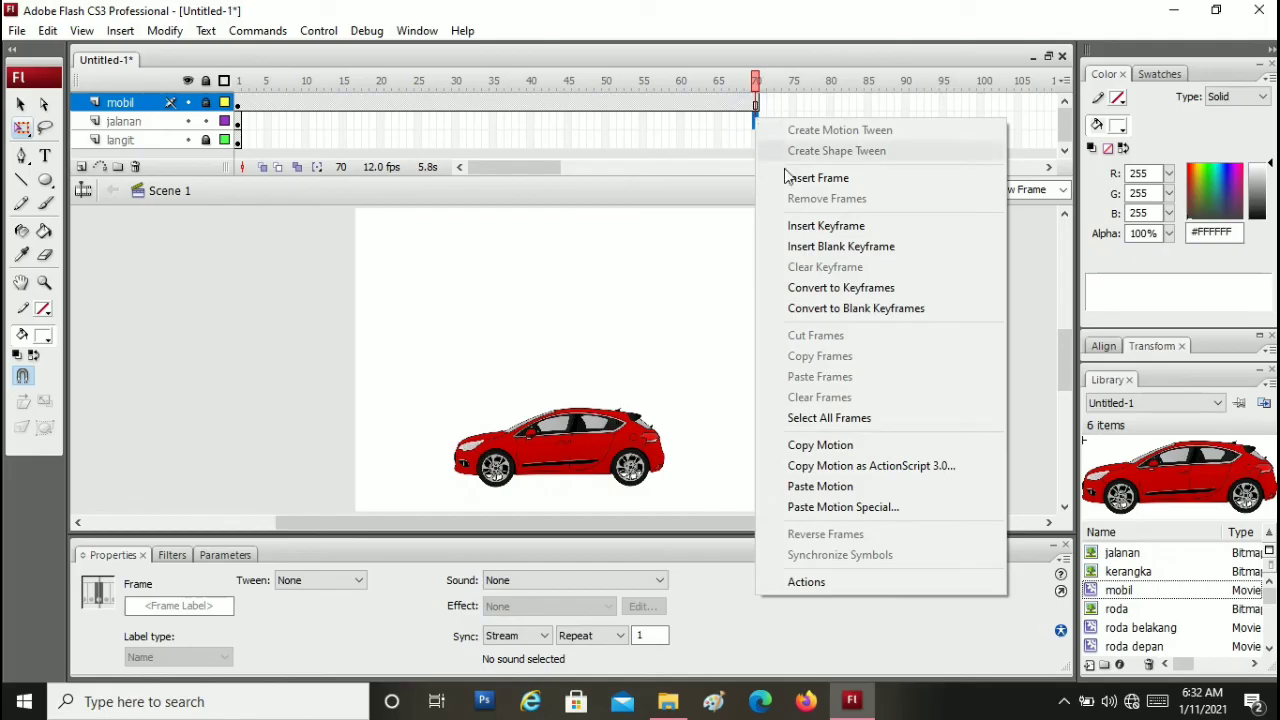
left_click(823, 228)
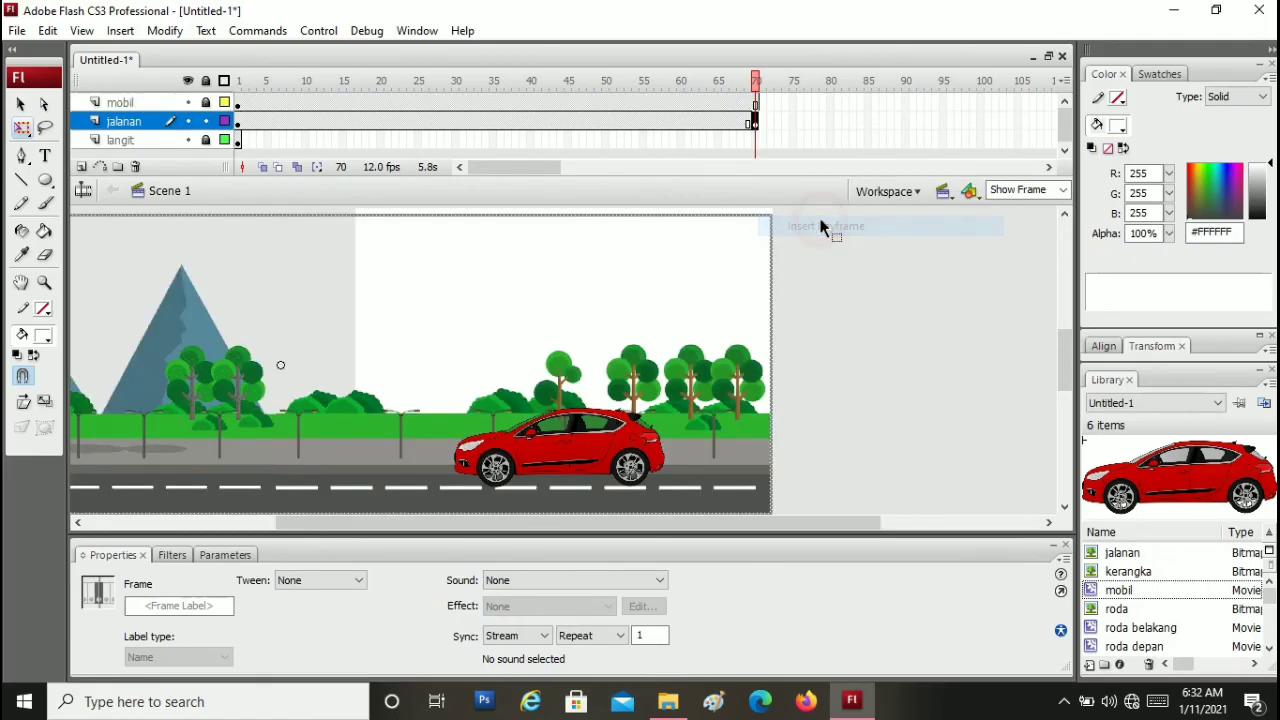
right_click(756, 142)
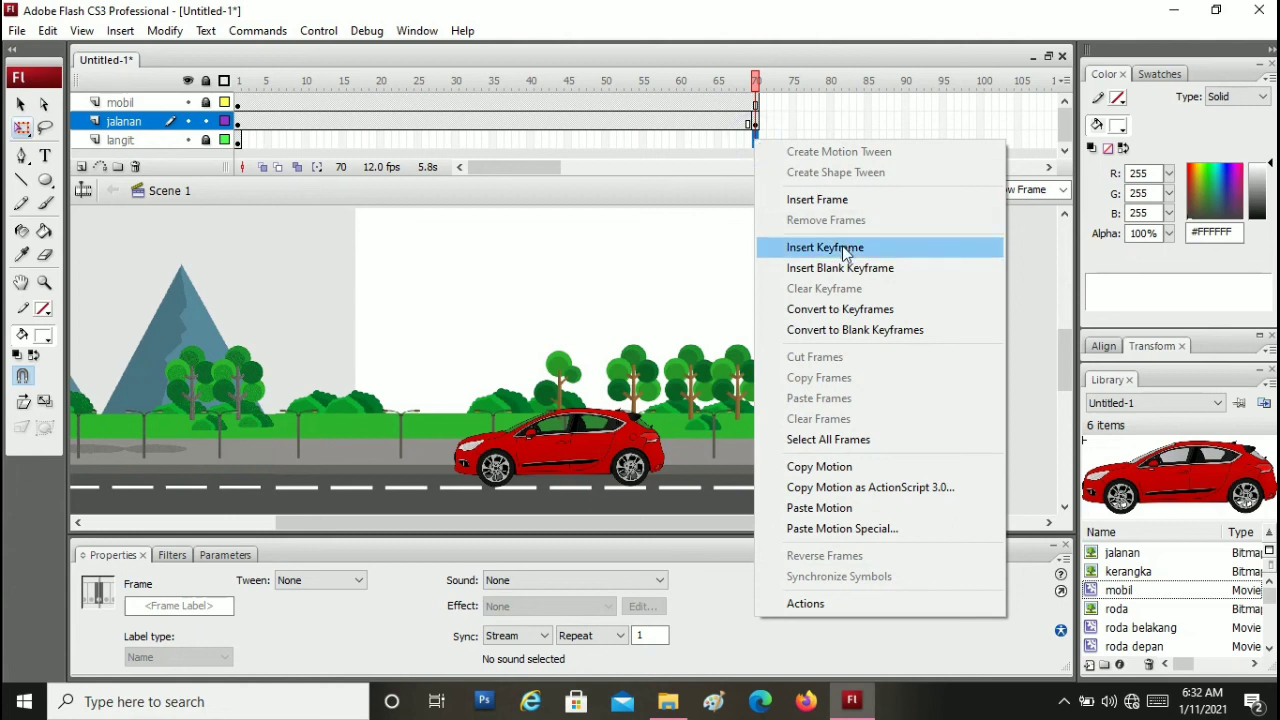
left_click(826, 203)
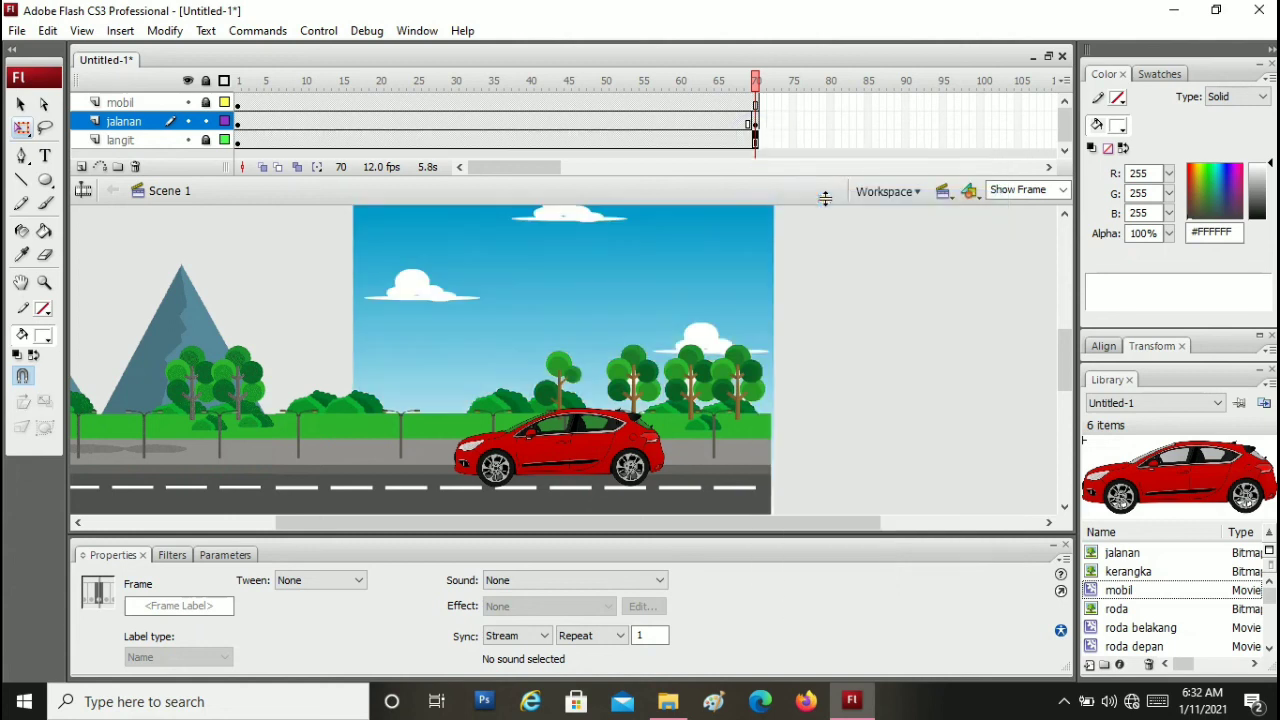
At frame 70 of the jalanan layer, move the road bitmap right until its left edge meets the stage's left edge, about X -5, Y 9
left_click(755, 123)
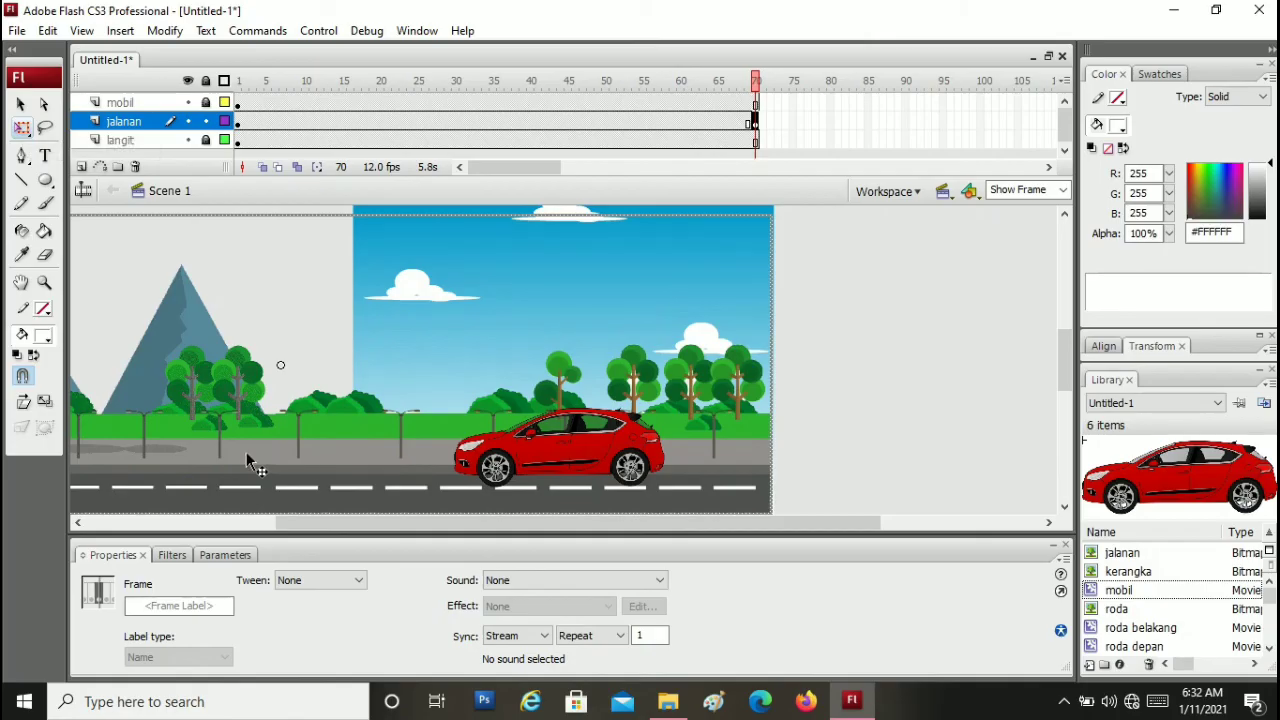
left_click_drag(246, 452, 457, 461)
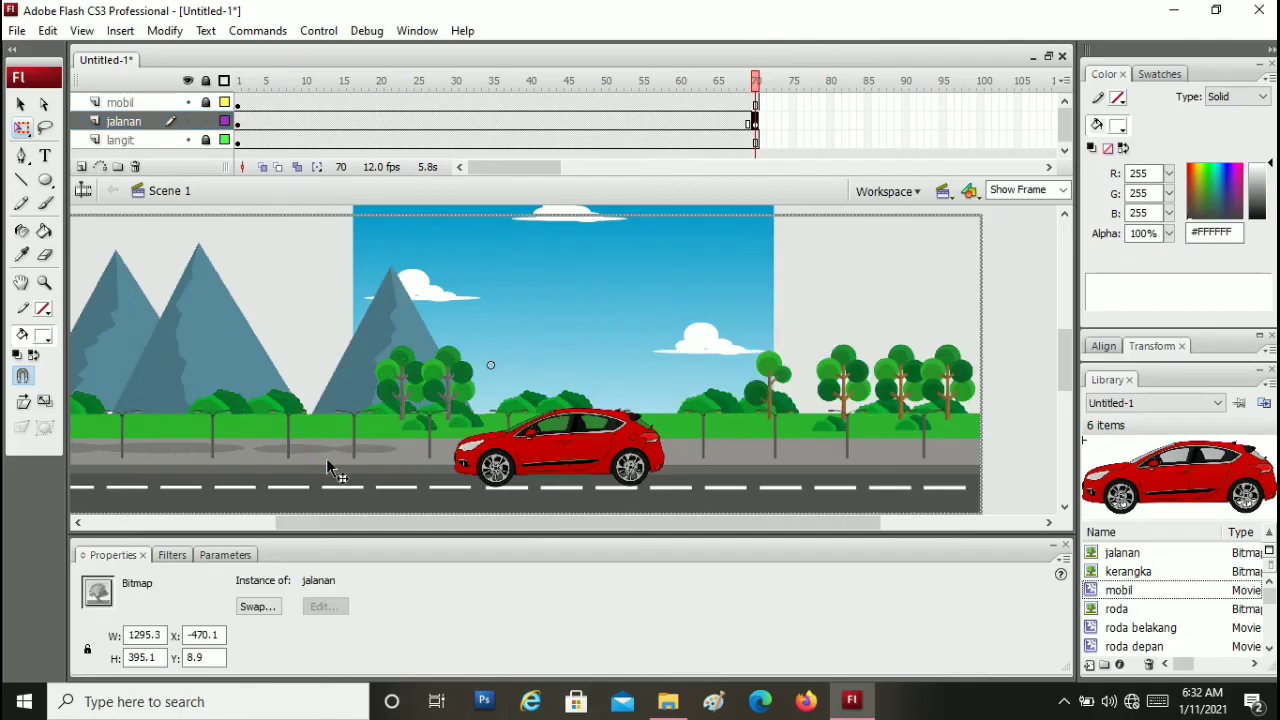
left_click_drag(327, 463, 497, 471)
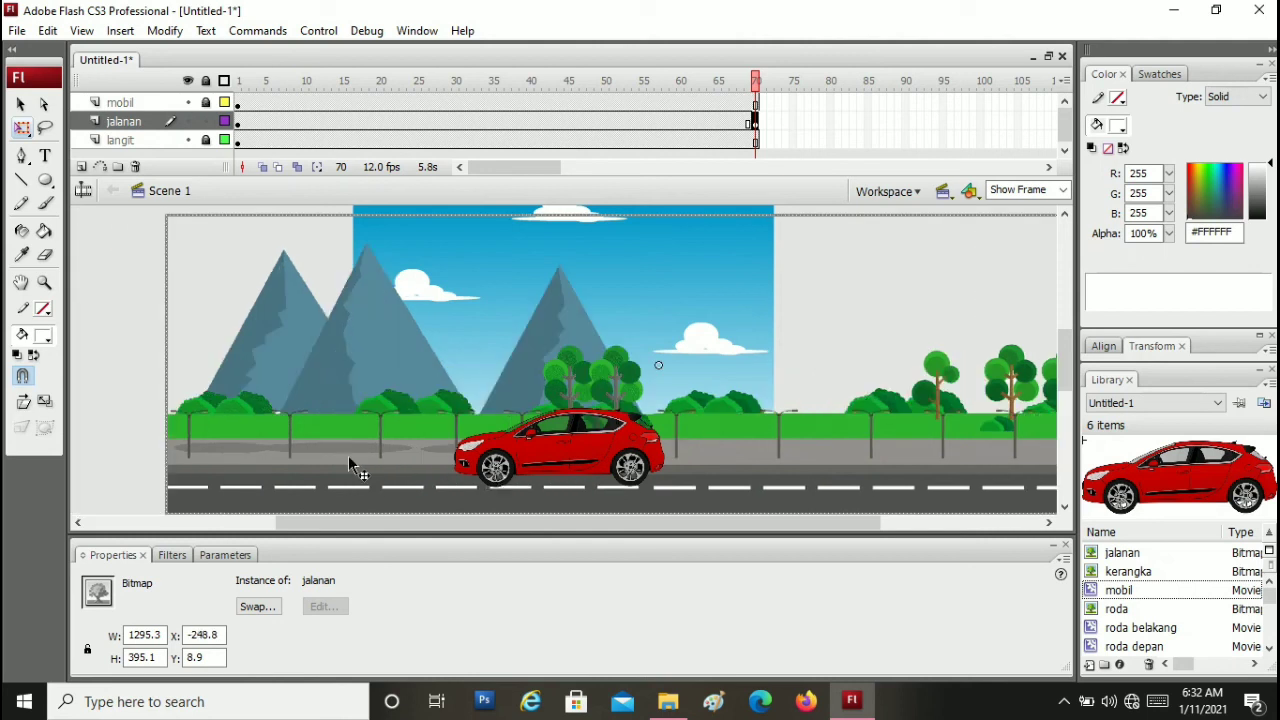
left_click_drag(349, 458, 540, 480)
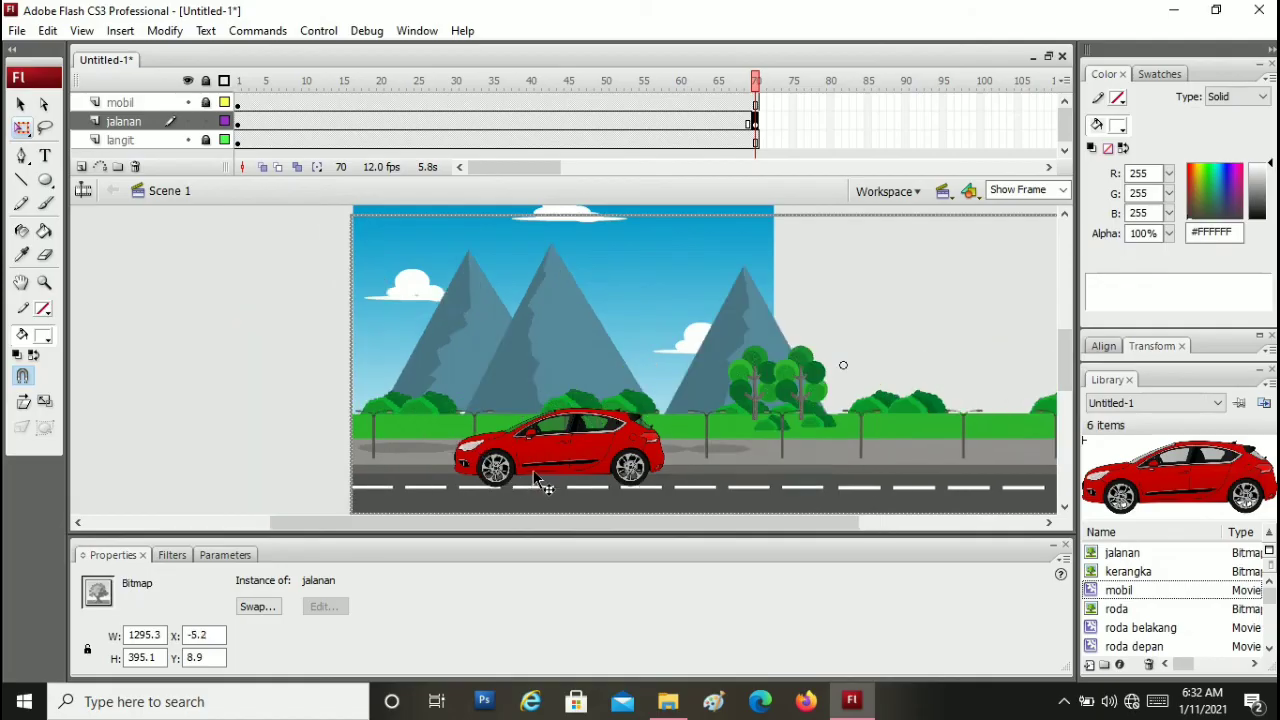
left_click(265, 446)
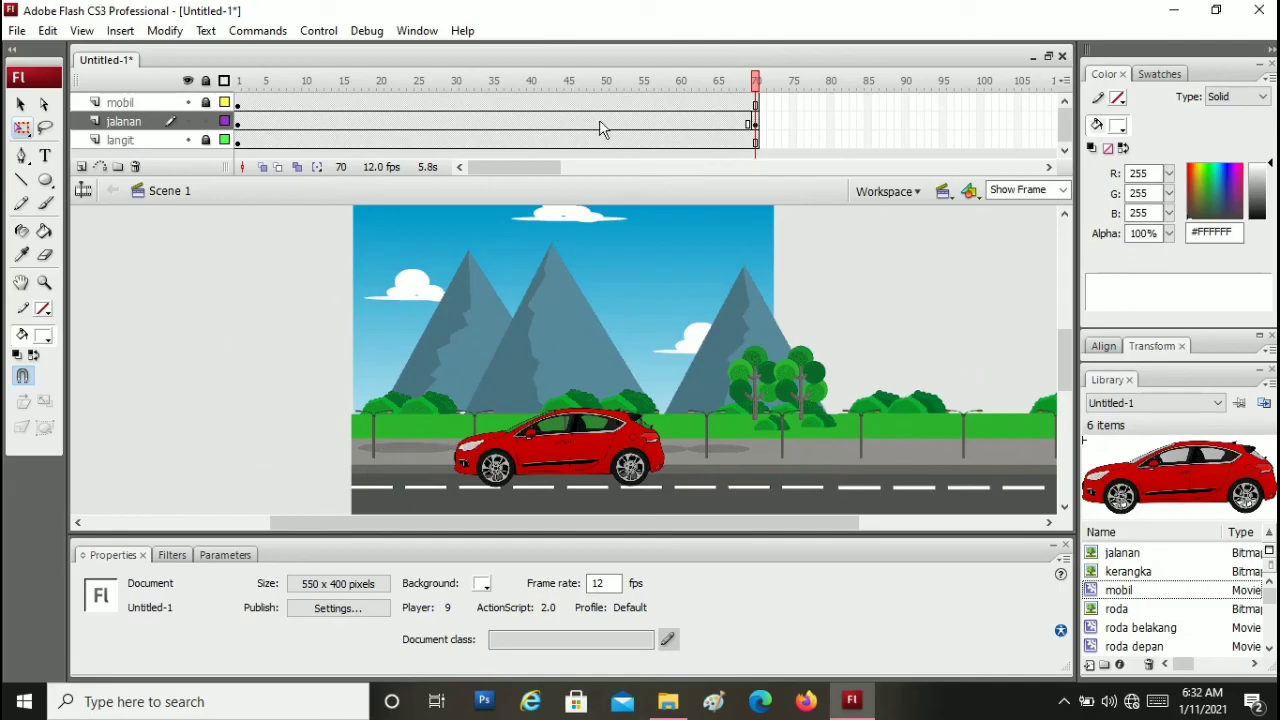
Compare the road's start and end positions and create a motion tween between frames 1 and 70 of the jalanan layer
left_click(358, 121)
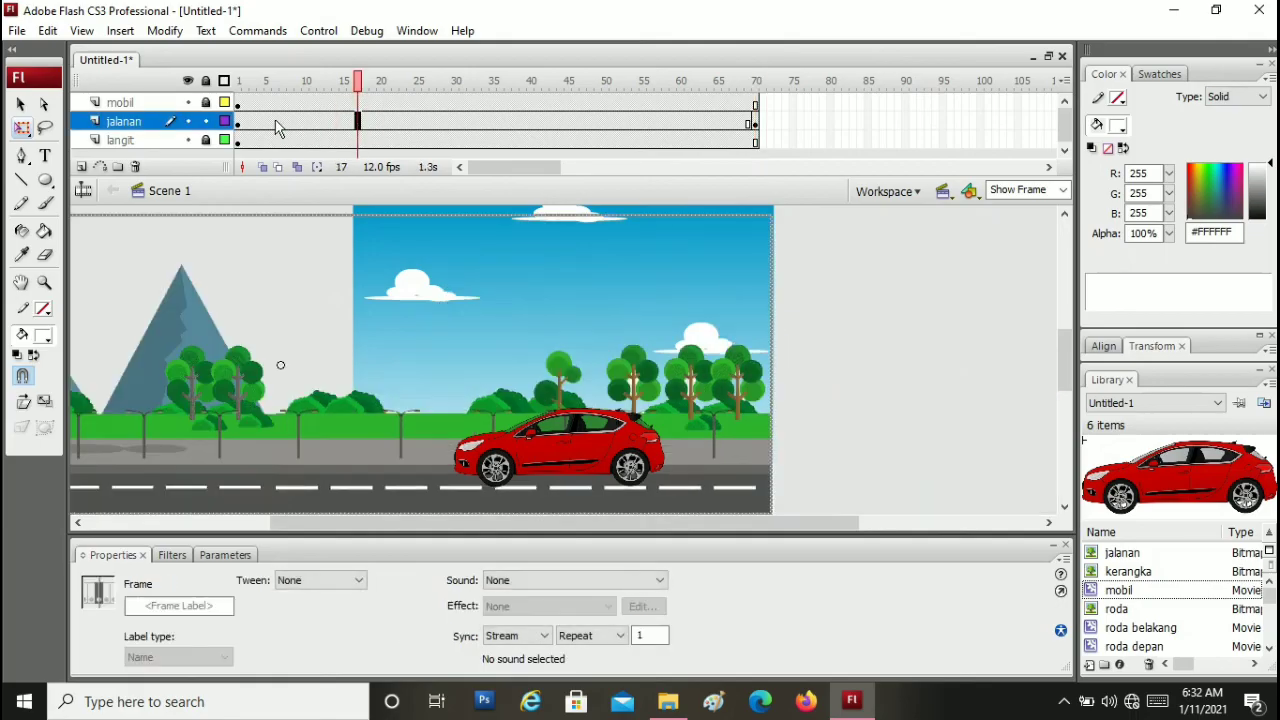
left_click(249, 124)
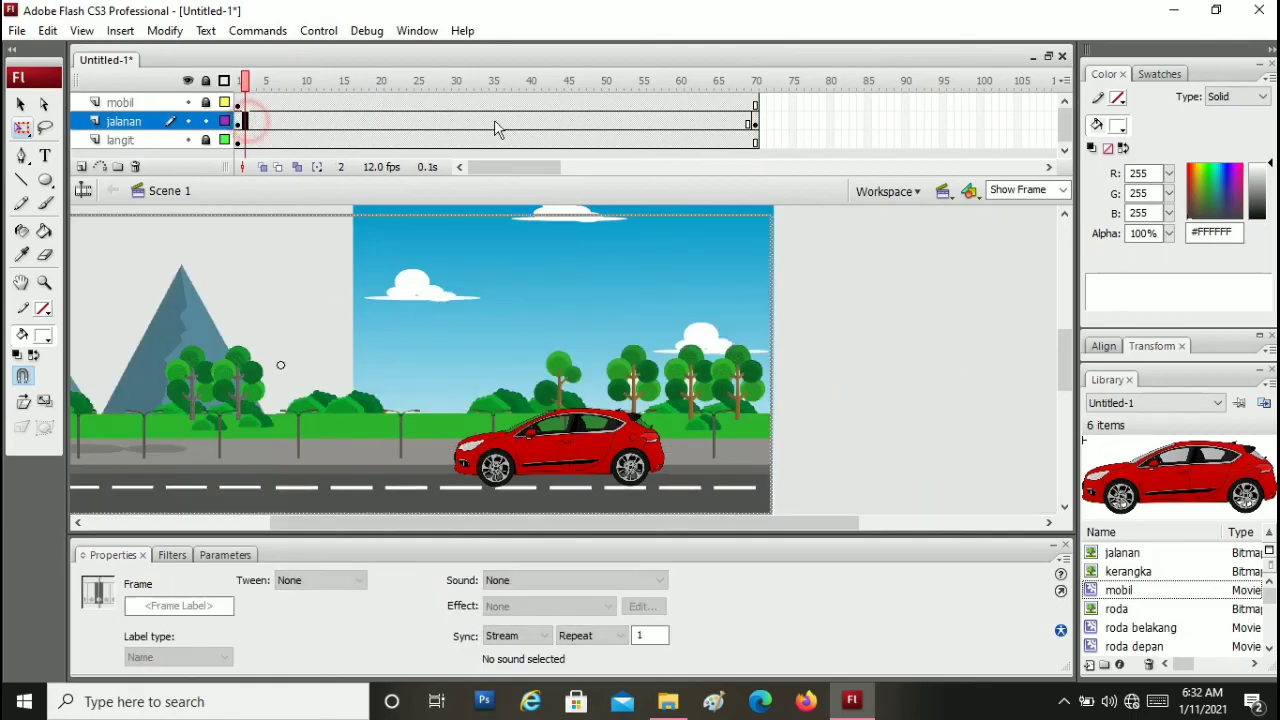
left_click(753, 121)
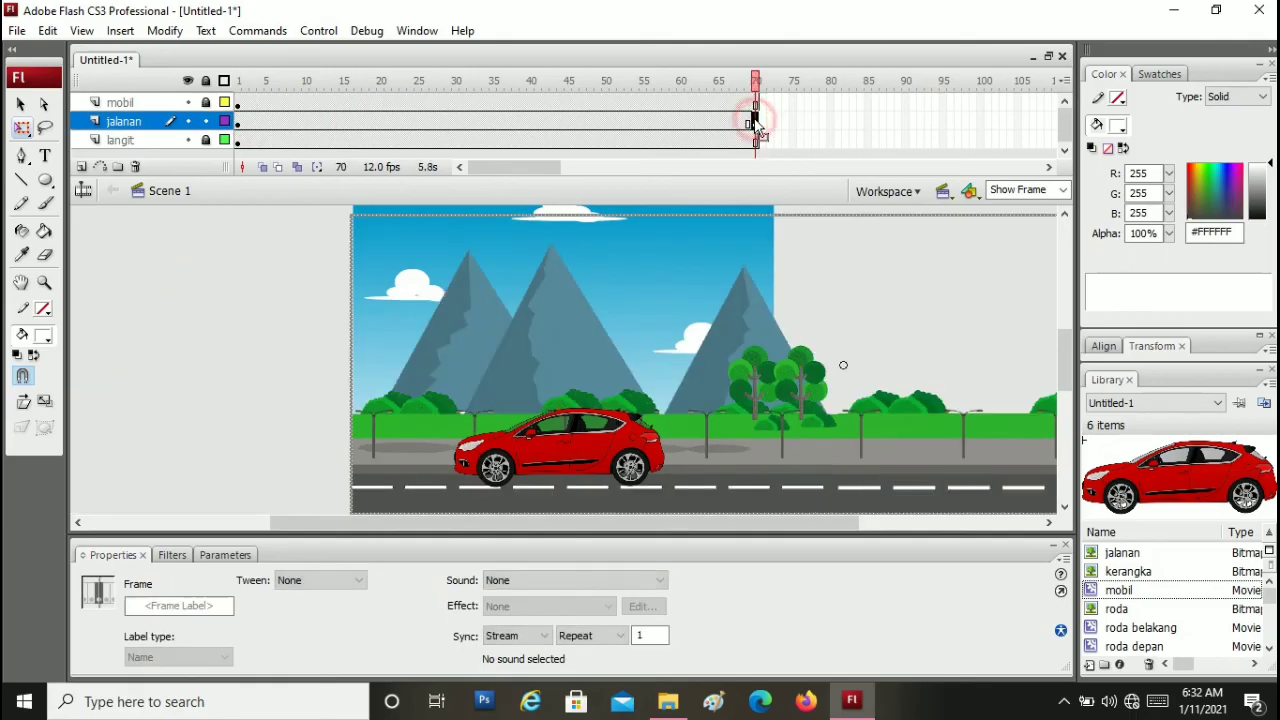
left_click(463, 128)
right_click(463, 128)
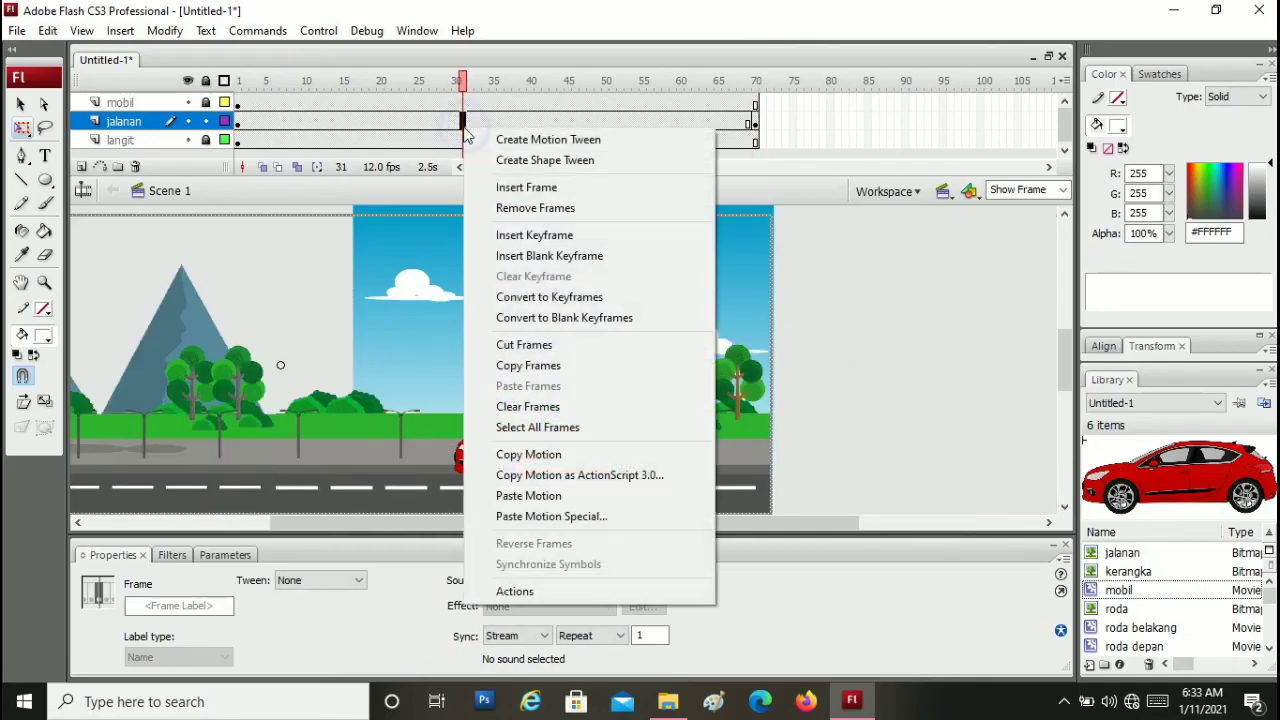
left_click(507, 142)
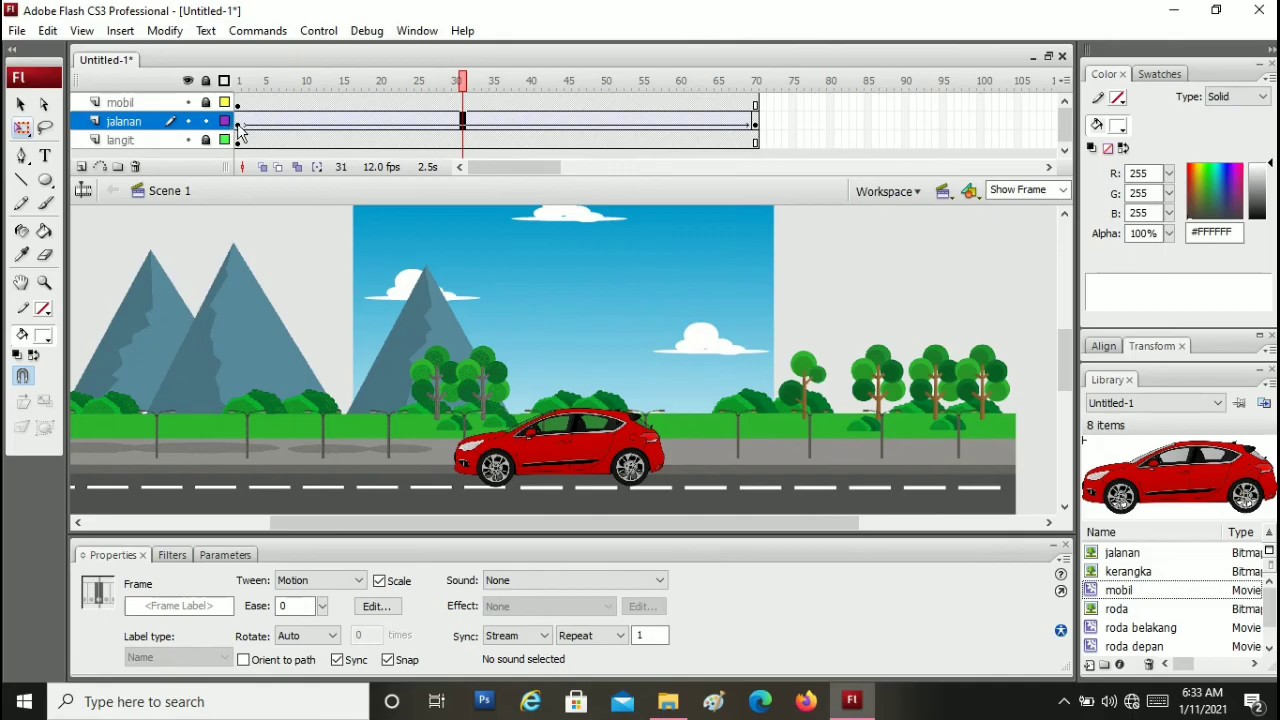
Scrub the first frames of the road tween and test the movie to check the car driving along the moving road
left_click_drag(240, 130, 270, 120)
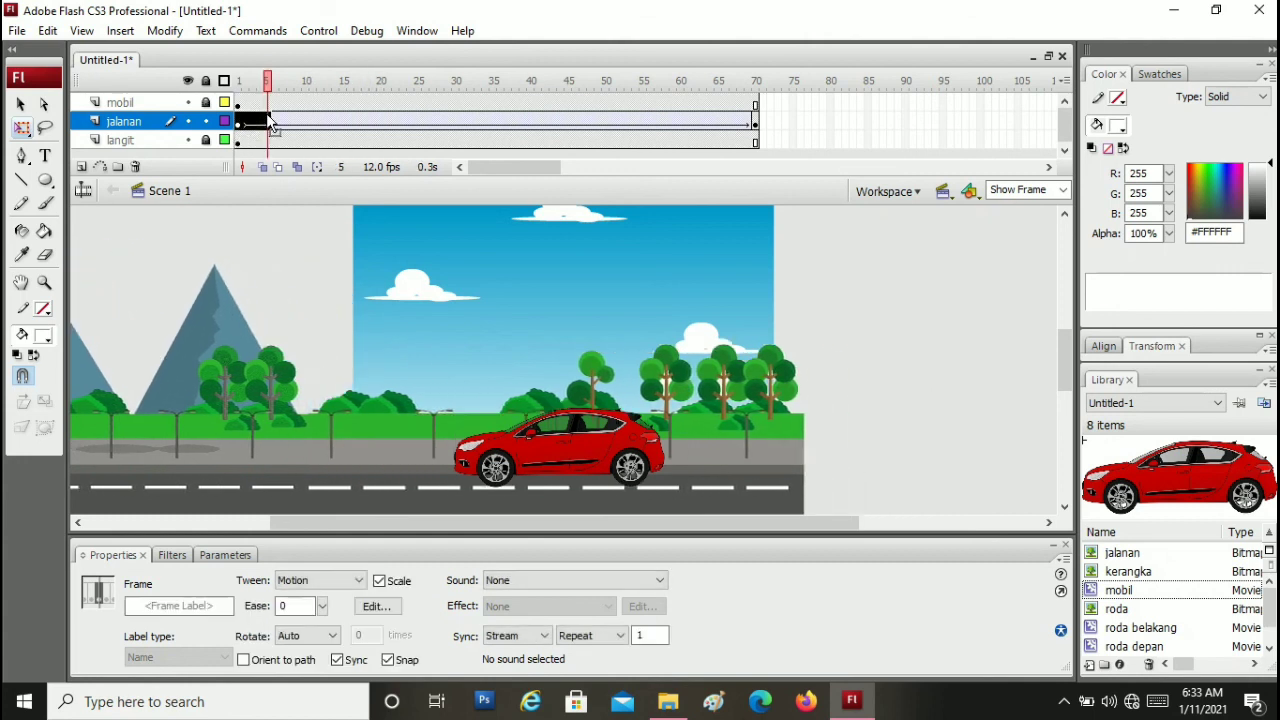
key("ctrl+Return")
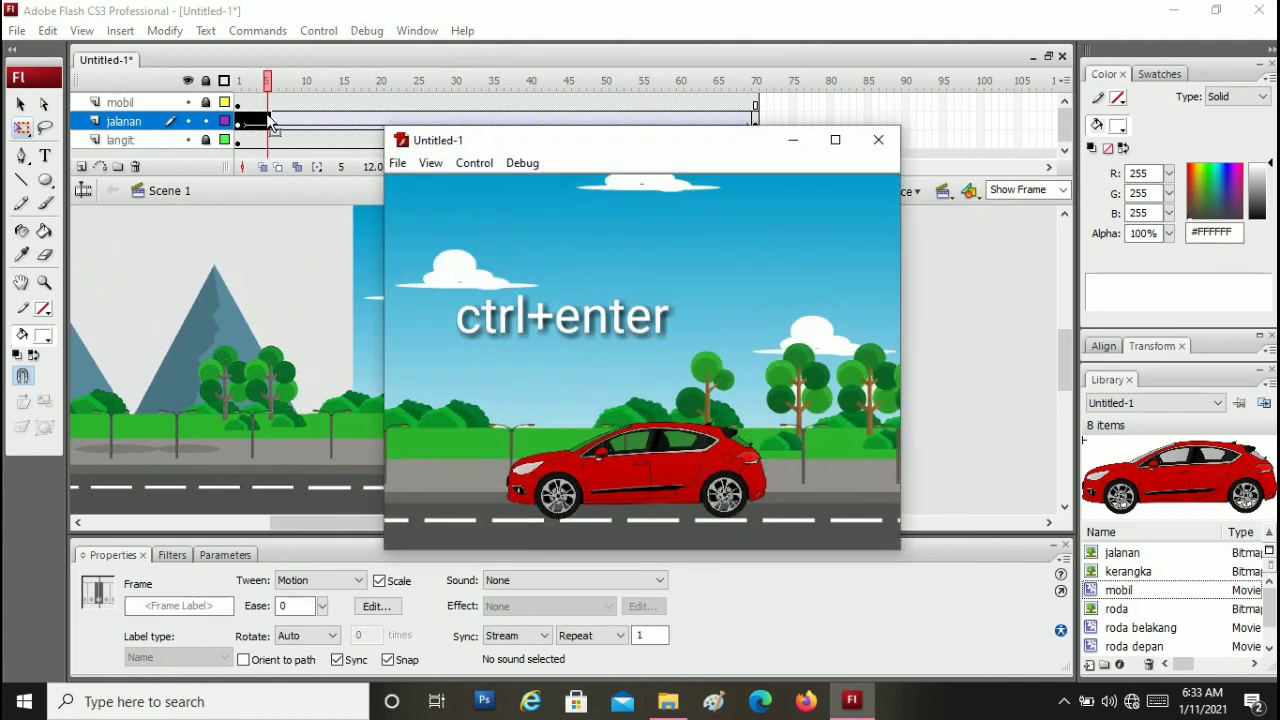